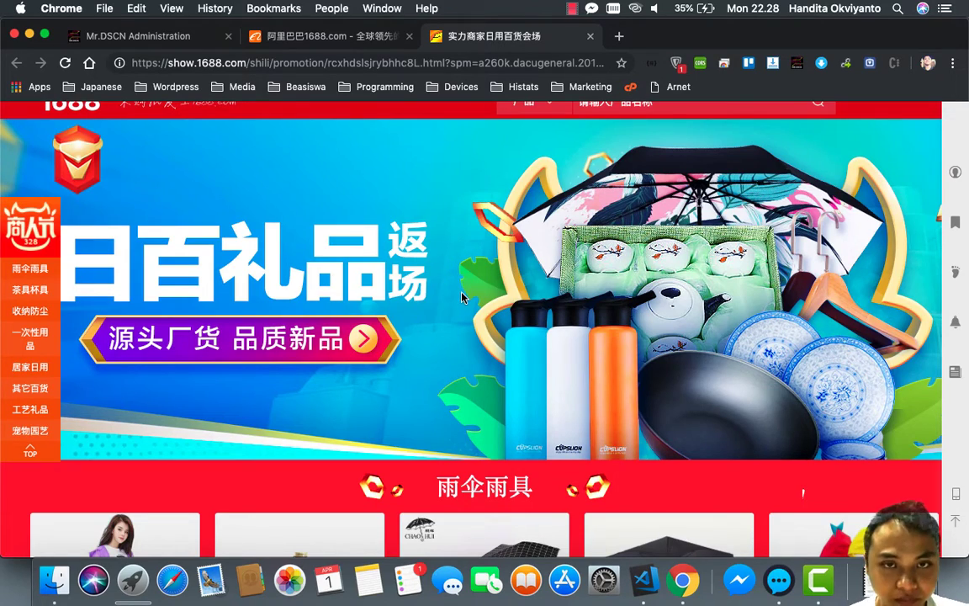
Step: Open the Mr.DSCN extension's settings dashboard and look over its home page
scroll(462, 298, down, 5)
scroll(463, 299, up, 4)
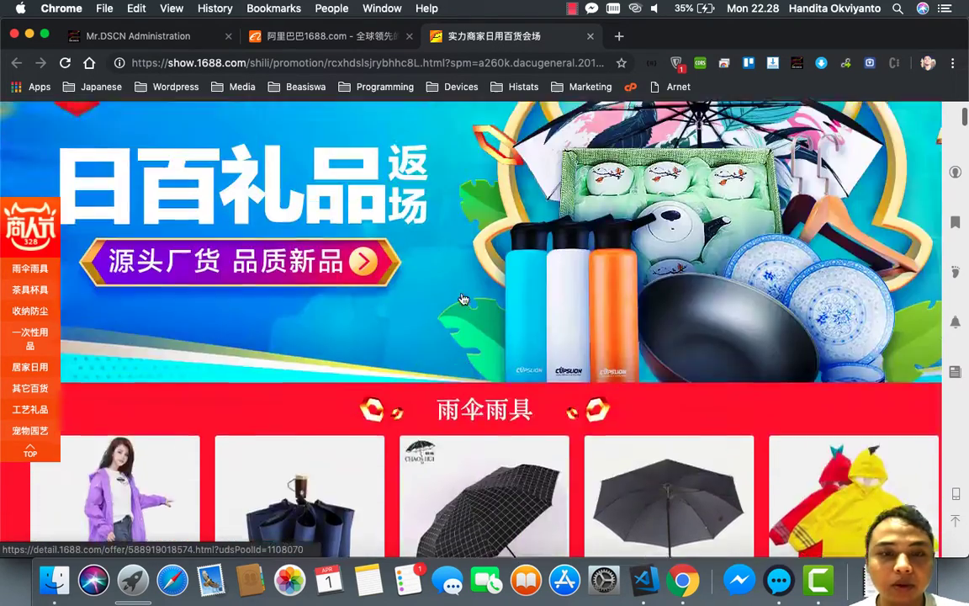
scroll(462, 298, up, 2)
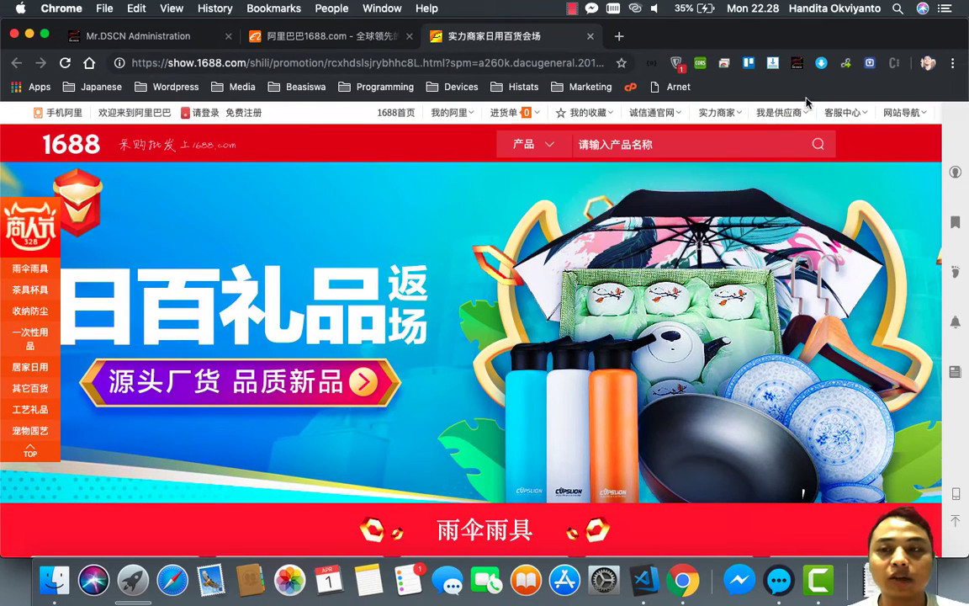
click(796, 63)
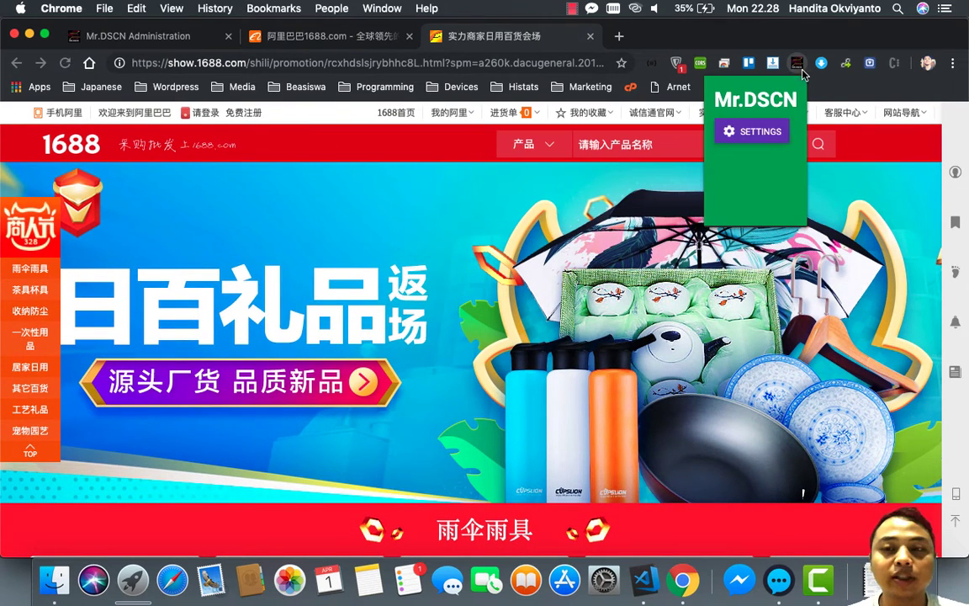
click(762, 134)
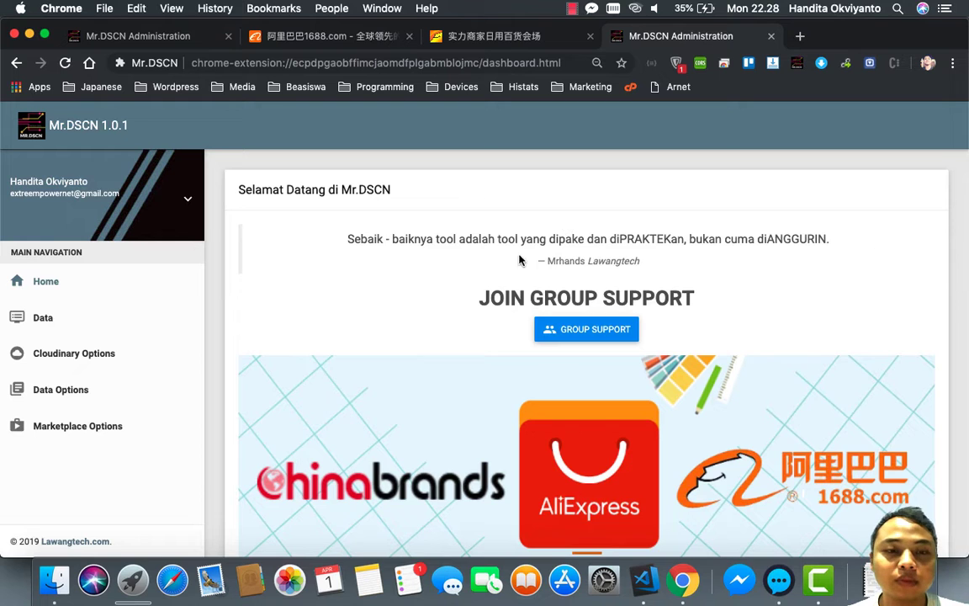
scroll(519, 261, down, 3)
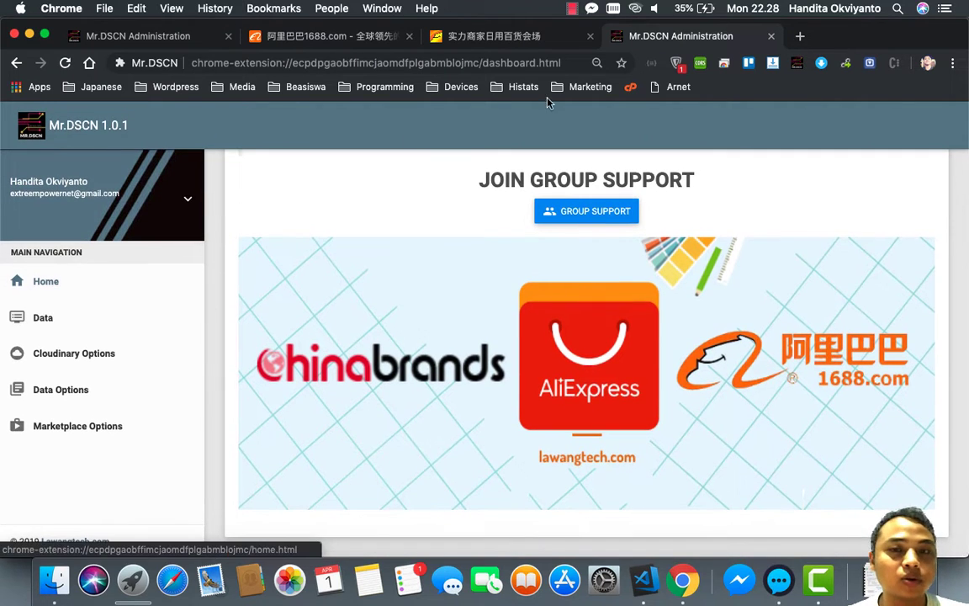
Step: Return to the 1688 daily-goods promotion page and browse its umbrella and teaware product listings
click(499, 41)
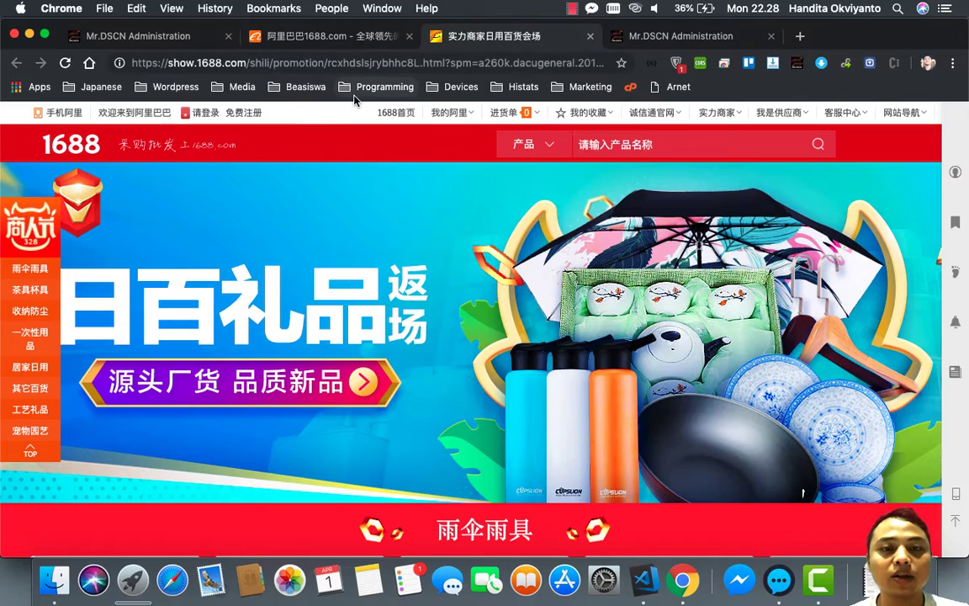
click(410, 63)
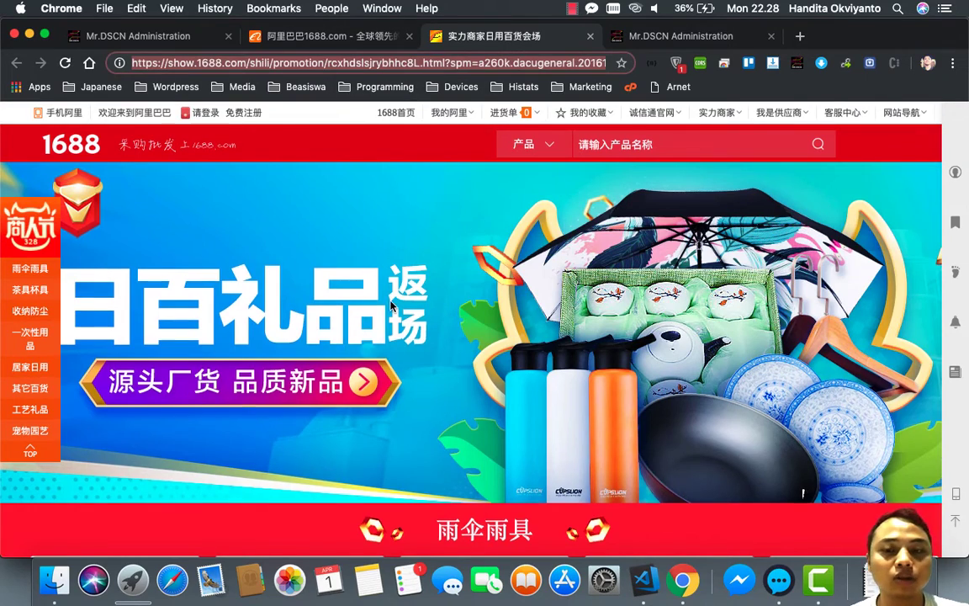
scroll(391, 307, down, 6)
scroll(391, 307, up, 5)
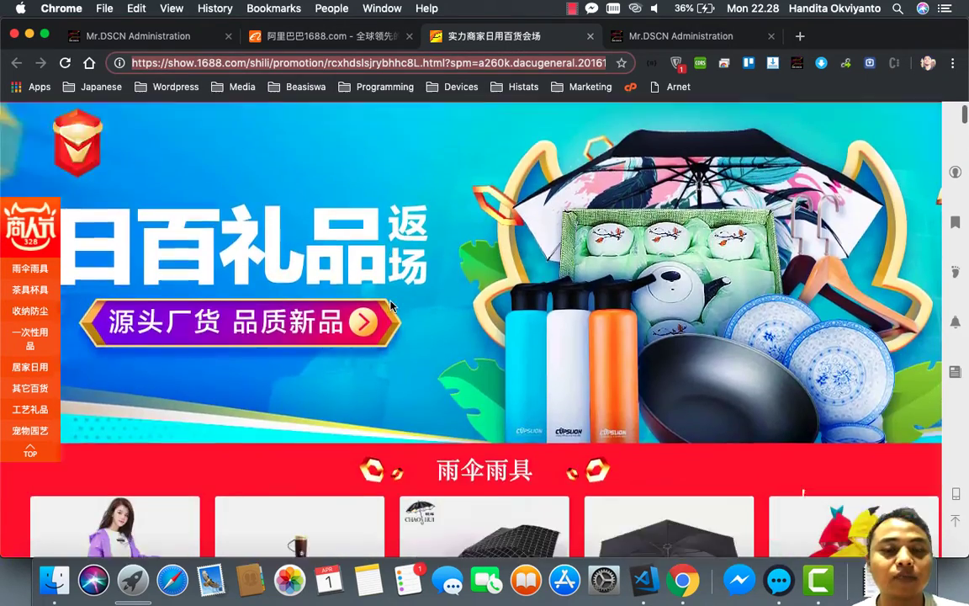
scroll(391, 307, down, 15)
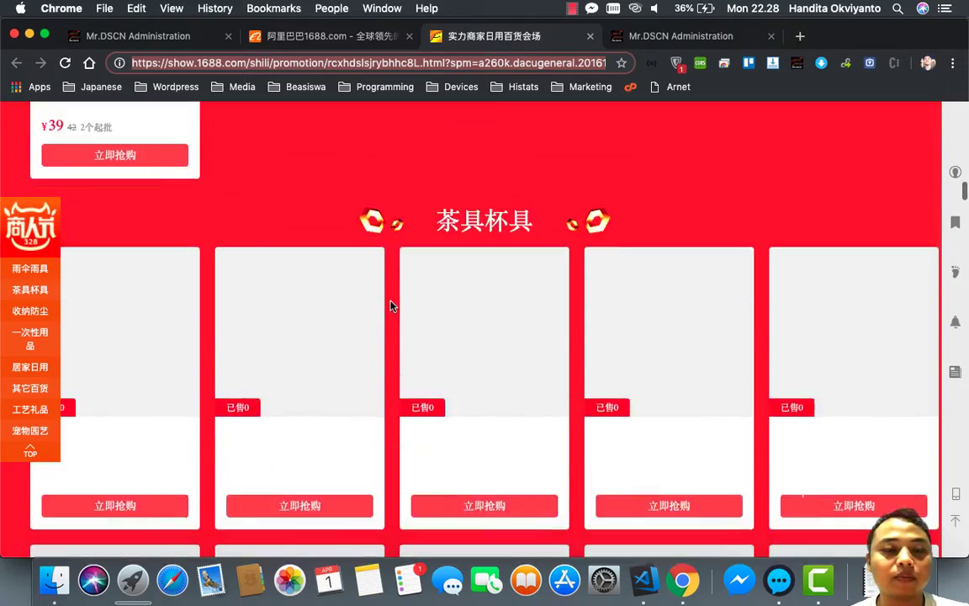
scroll(391, 307, down, 3)
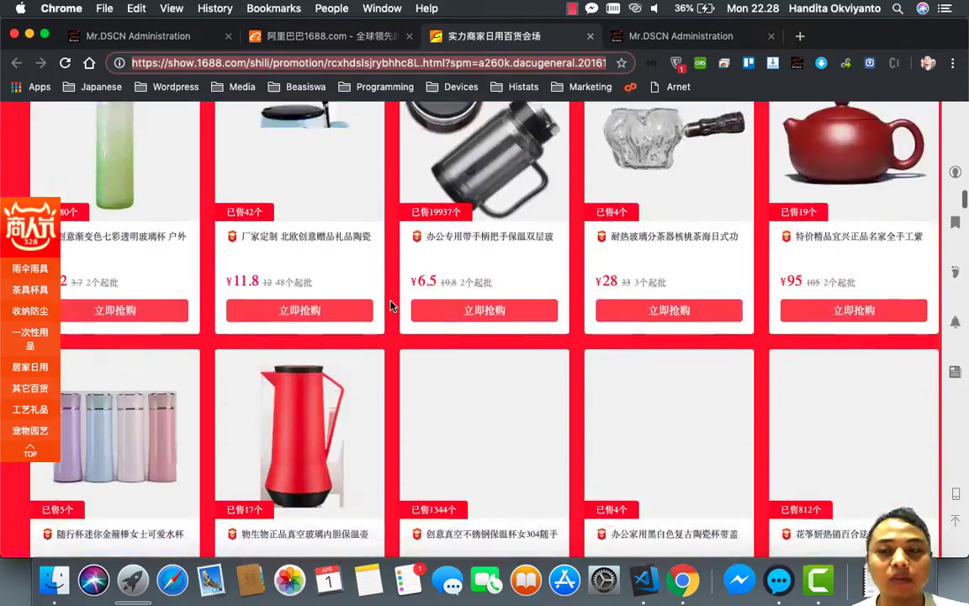
scroll(391, 307, down, 2)
scroll(391, 307, up, 15)
scroll(391, 307, down, 4)
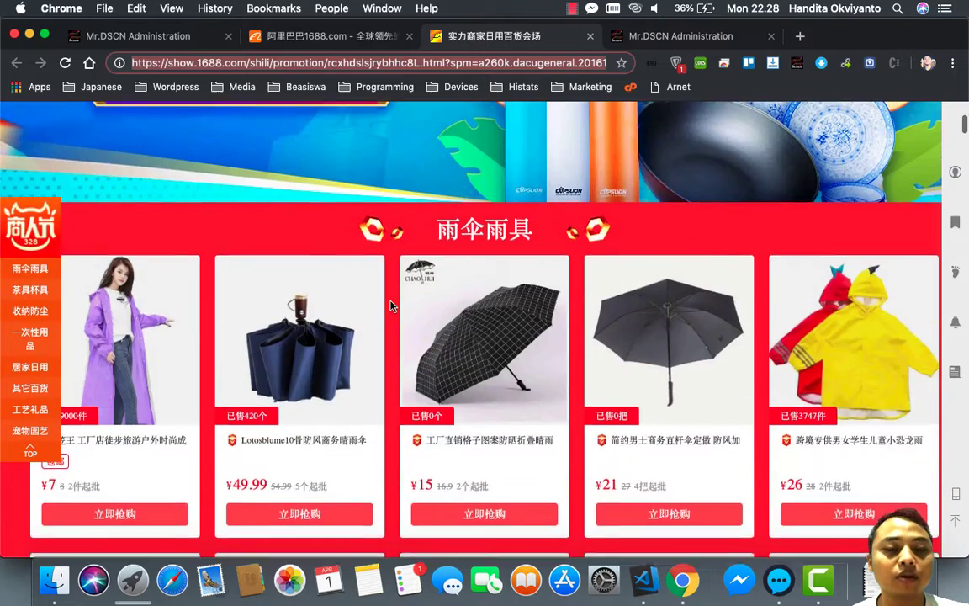
scroll(334, 256, up, 1)
Step: Import all products on the 1688 promotion page into the Mr.DSCN product list under the Shopee group
right_click(315, 236)
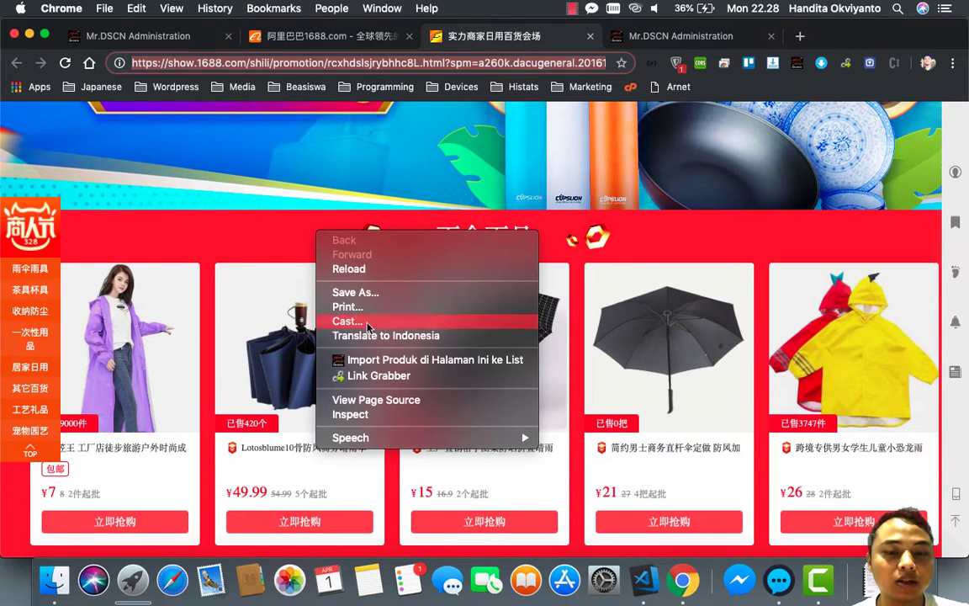
click(375, 359)
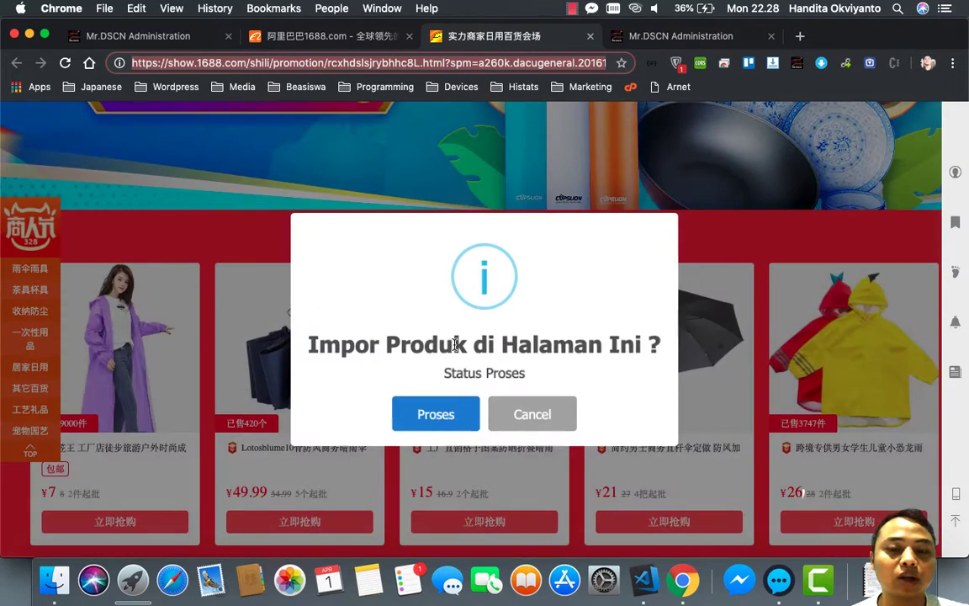
click(459, 405)
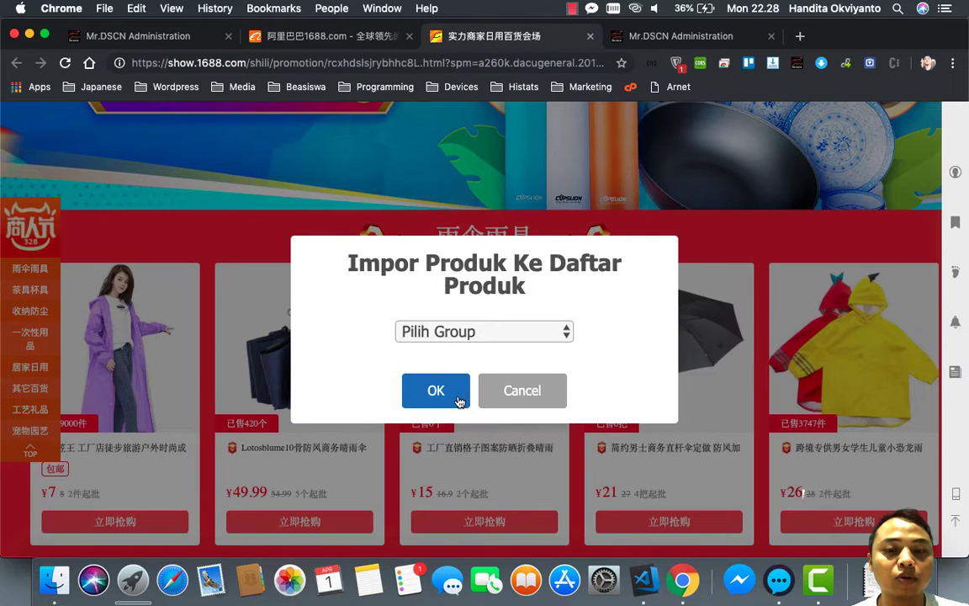
click(476, 333)
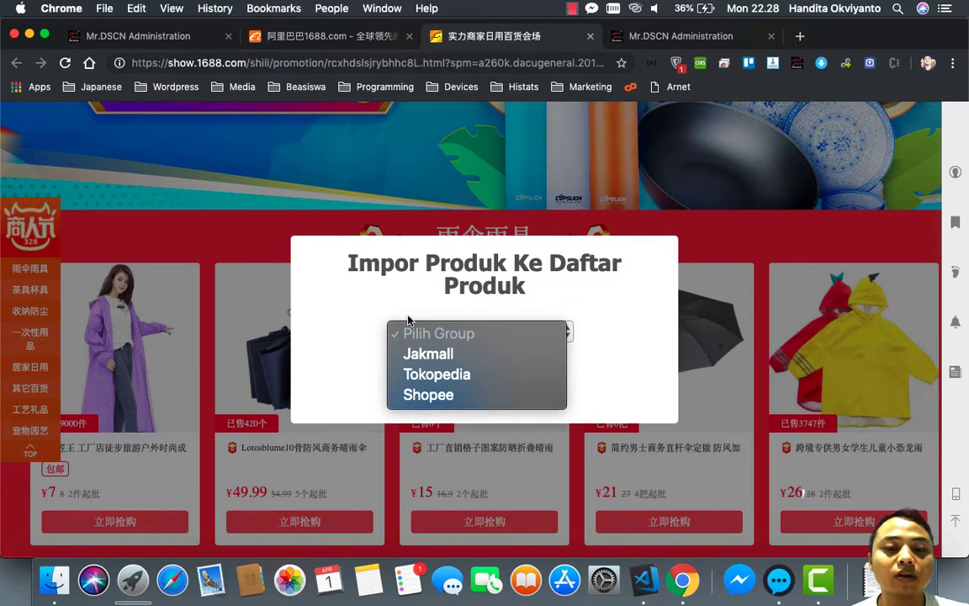
click(425, 400)
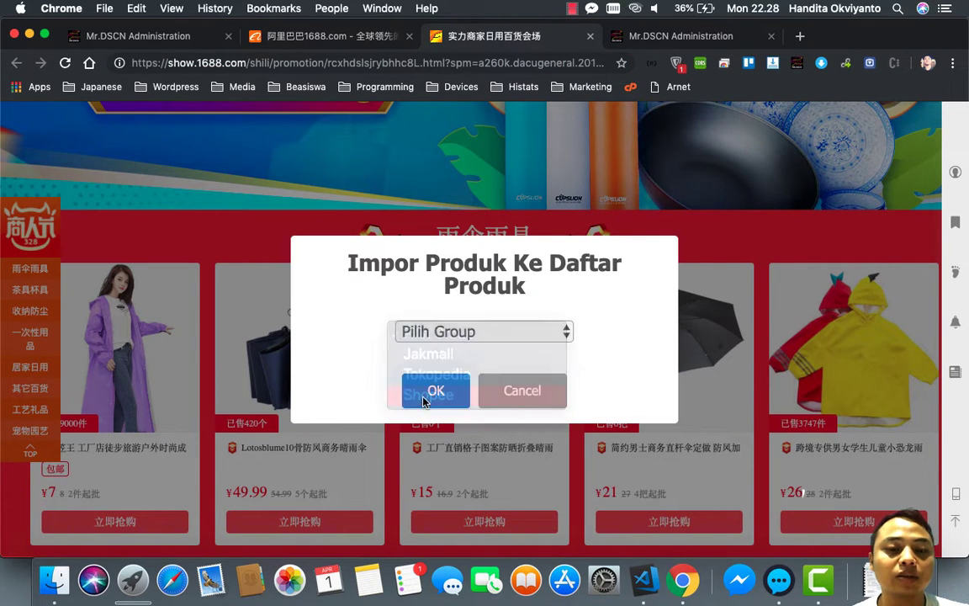
click(436, 395)
click(481, 418)
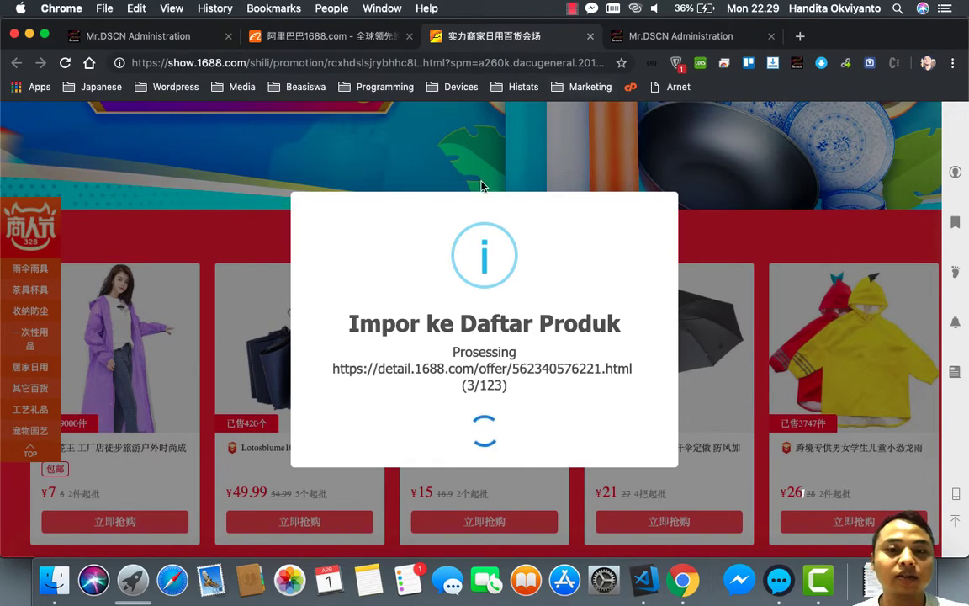
Step: Close the 1688 promotion page and reload the Mr.DSCN product data page
click(591, 37)
click(319, 36)
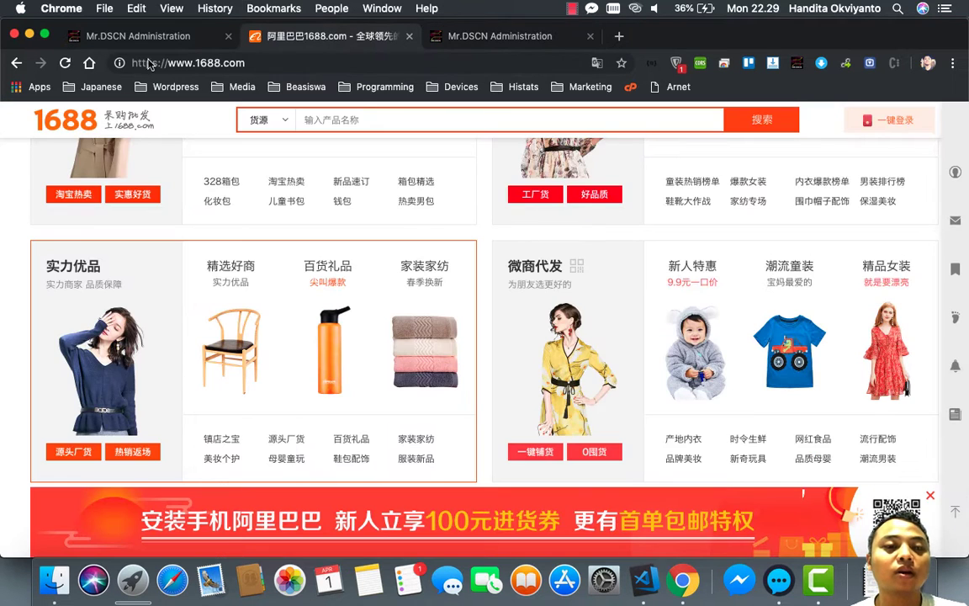
key(ctrl+shift+Tab)
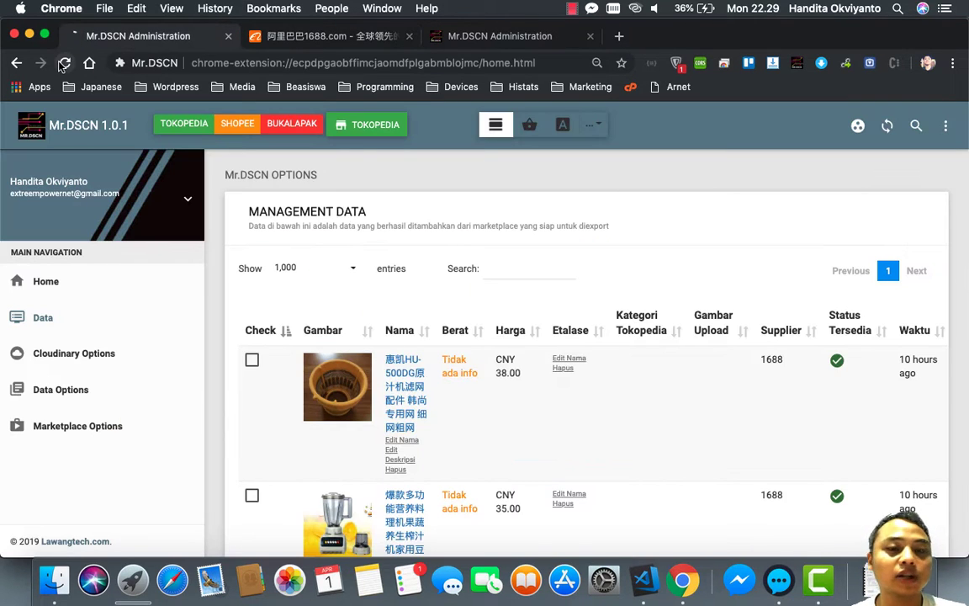
click(64, 63)
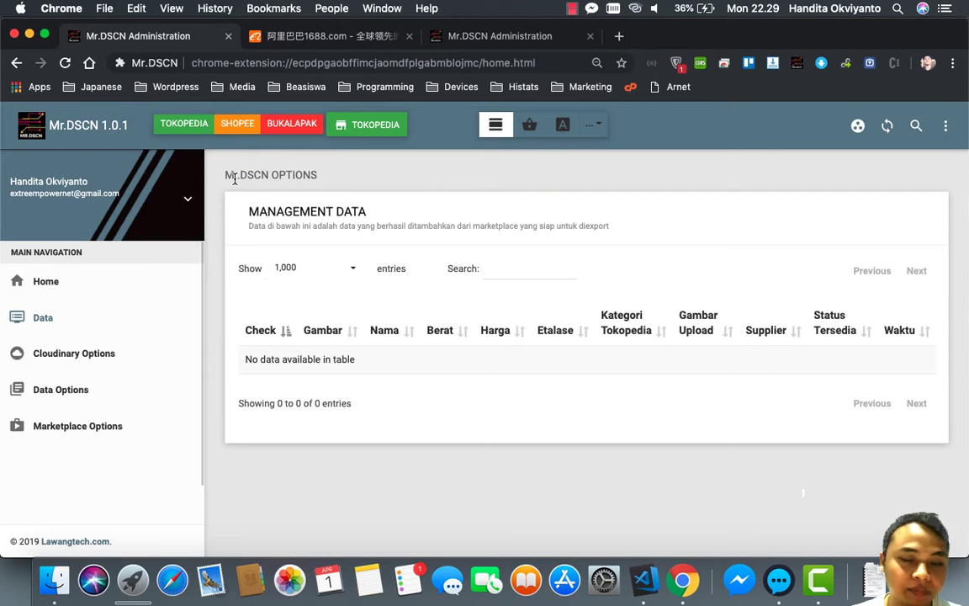
Step: Look through the products in the management data table, including their weights, prices and availability
scroll(307, 286, down, 8)
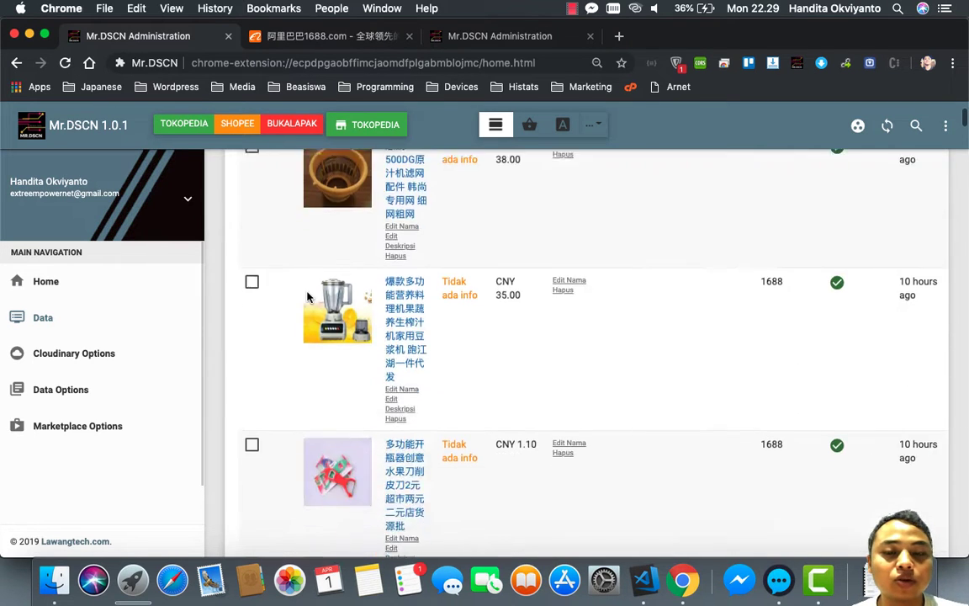
scroll(307, 296, down, 10)
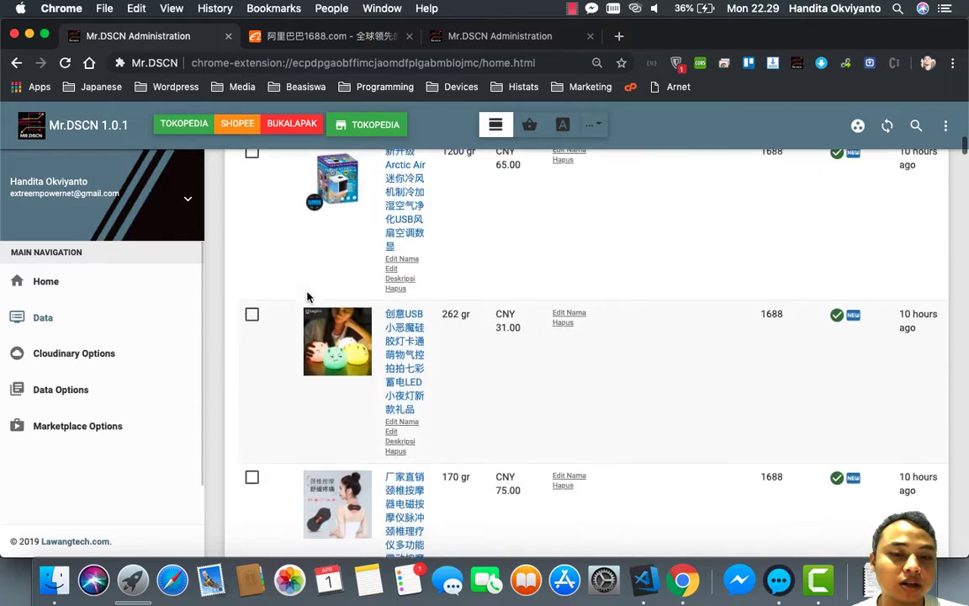
scroll(308, 296, down, 10)
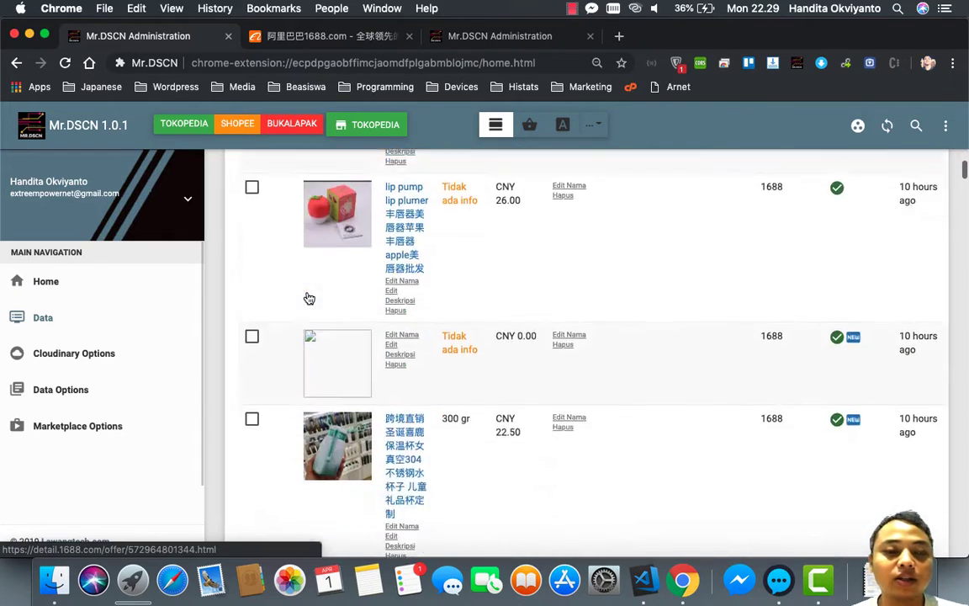
scroll(308, 296, down, 10)
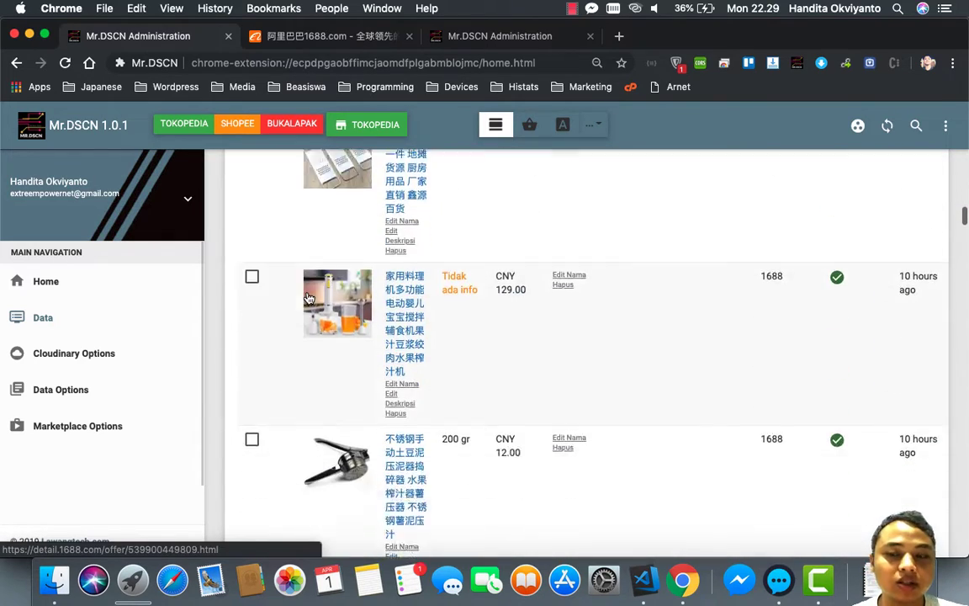
scroll(307, 297, down, 10)
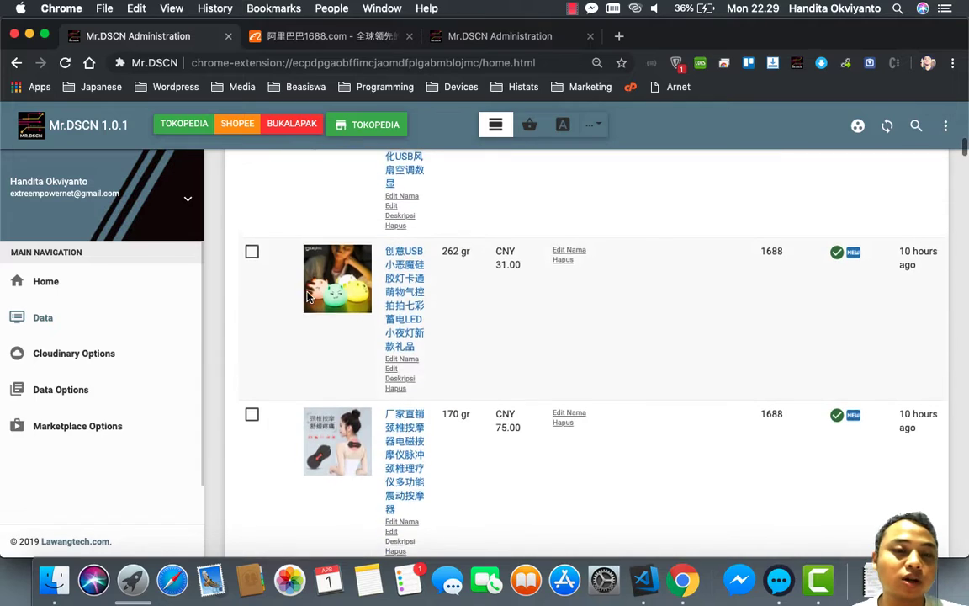
scroll(491, 389, up, 15)
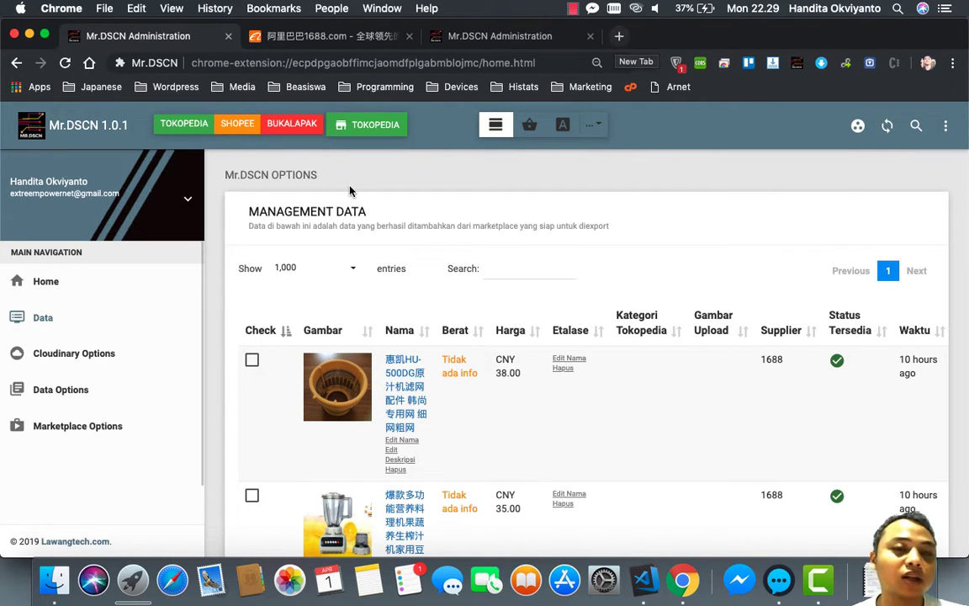
Step: Switch the product data to Shopee and export it with the Tanpa Varian option
click(236, 124)
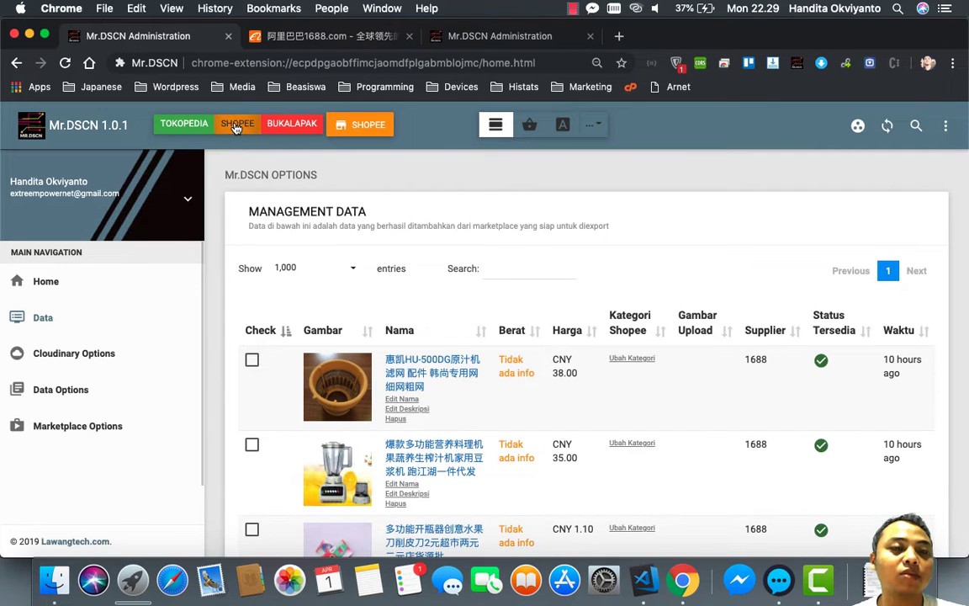
click(363, 124)
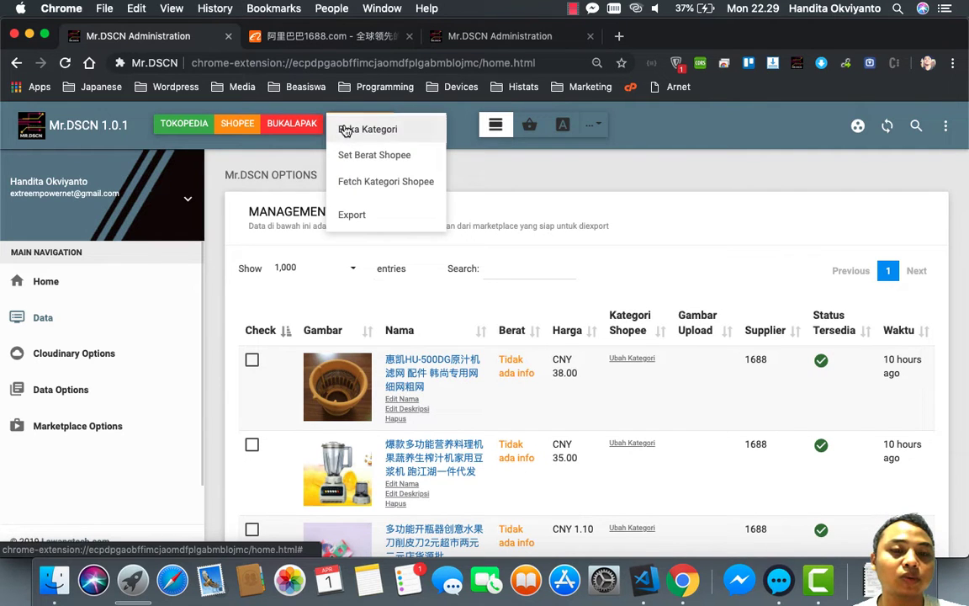
click(345, 215)
click(533, 218)
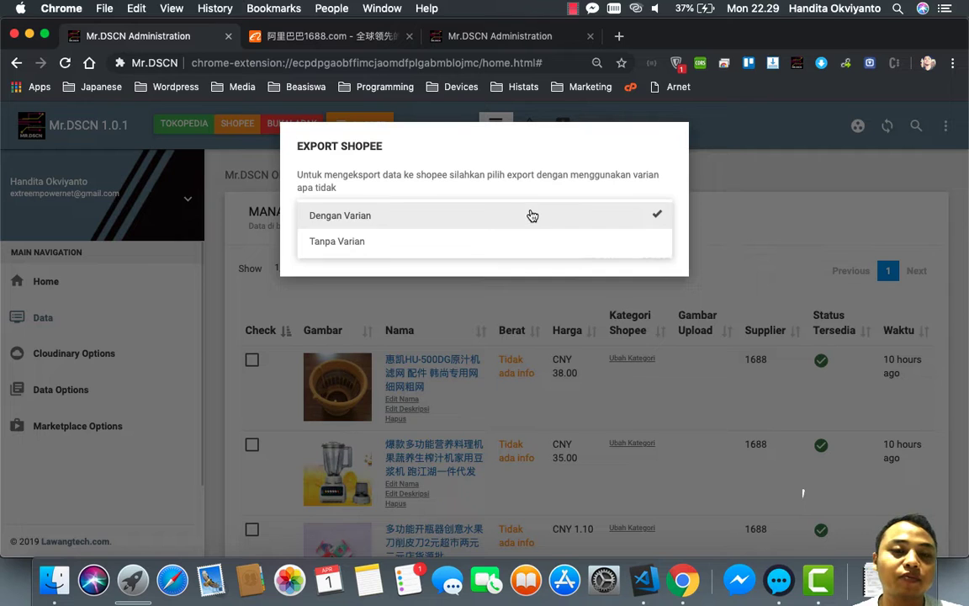
click(461, 240)
click(583, 255)
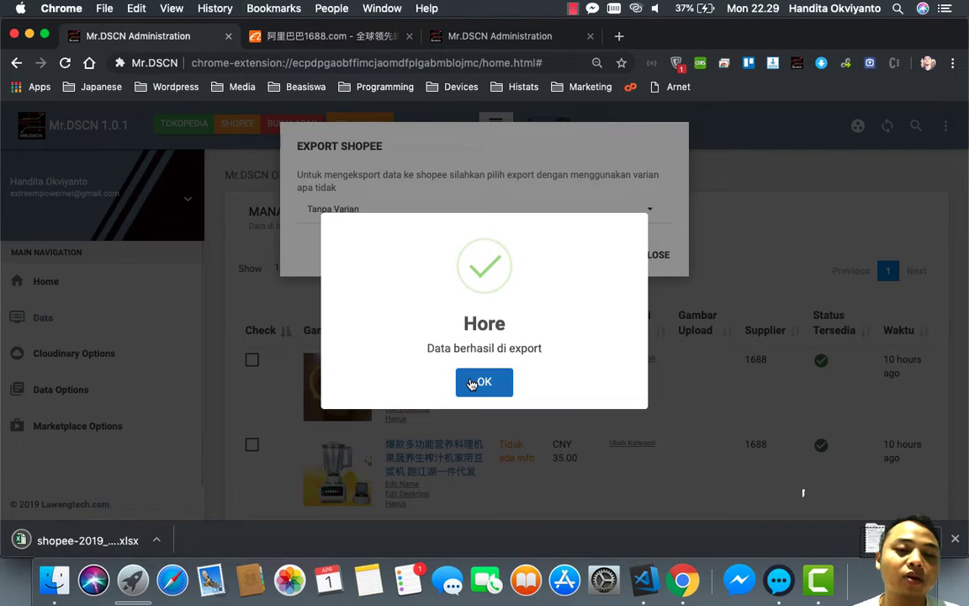
click(484, 381)
Step: Open the exported Shopee spreadsheet in Excel and examine the product names and descriptions in the first rows
click(85, 543)
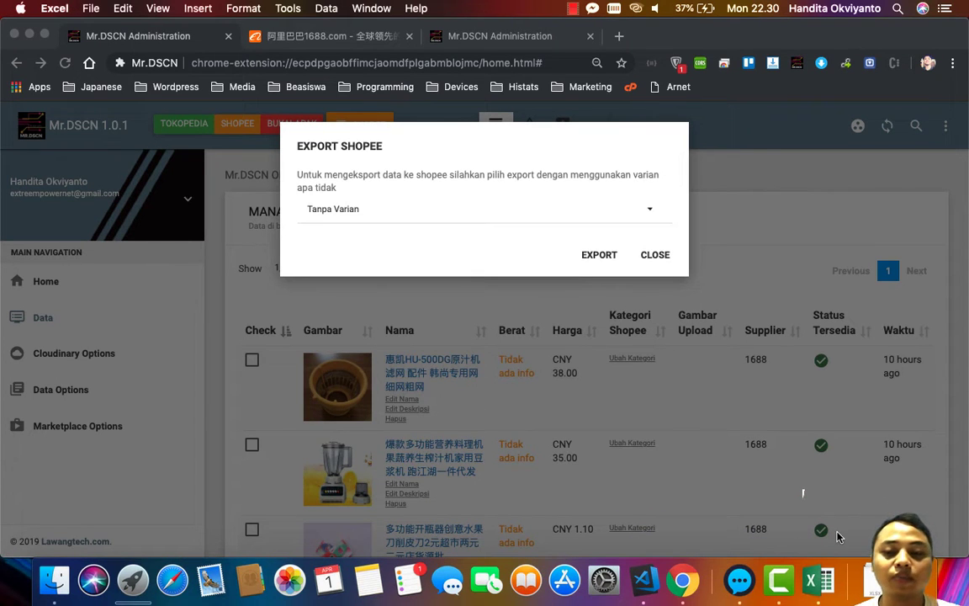
click(811, 577)
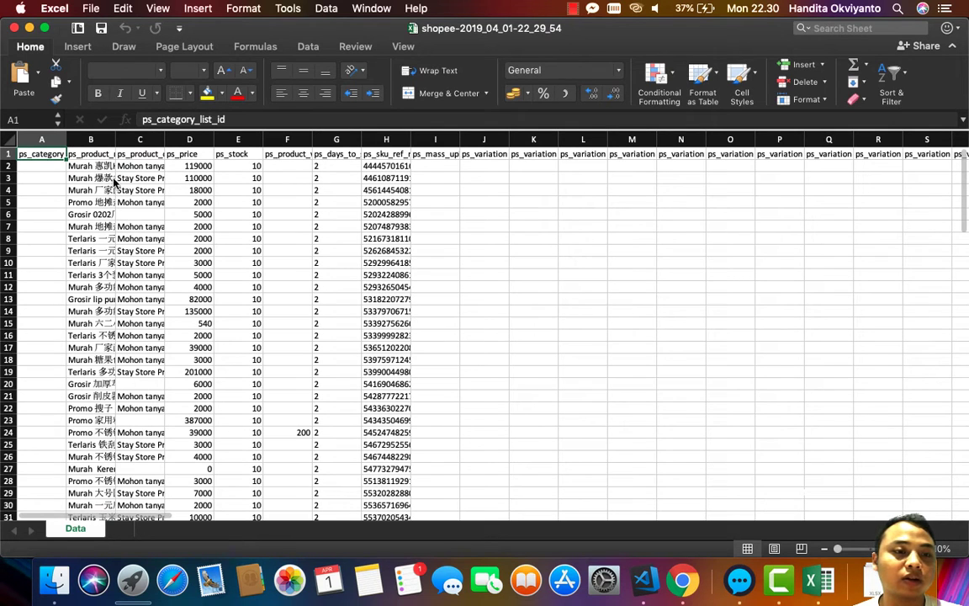
click(101, 168)
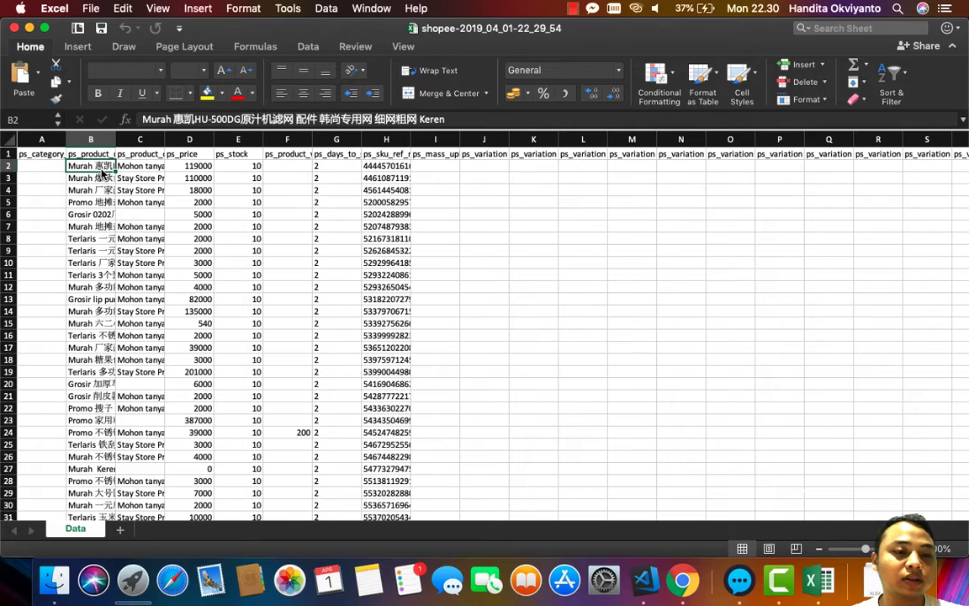
click(134, 166)
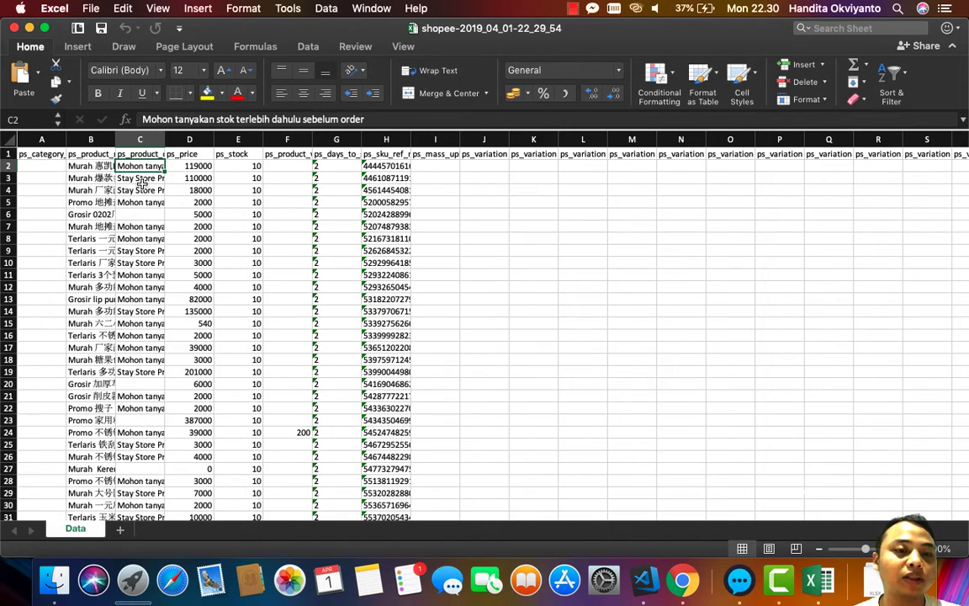
click(141, 188)
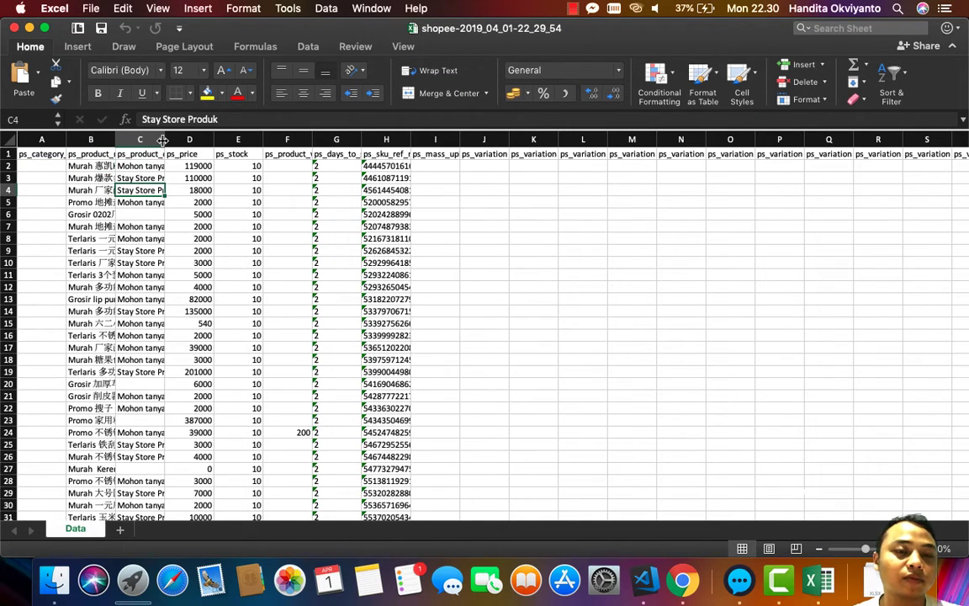
Step: Fit the ps_product_description column to its contents and widen the ps_product_name column to 41,67
double_click(117, 134)
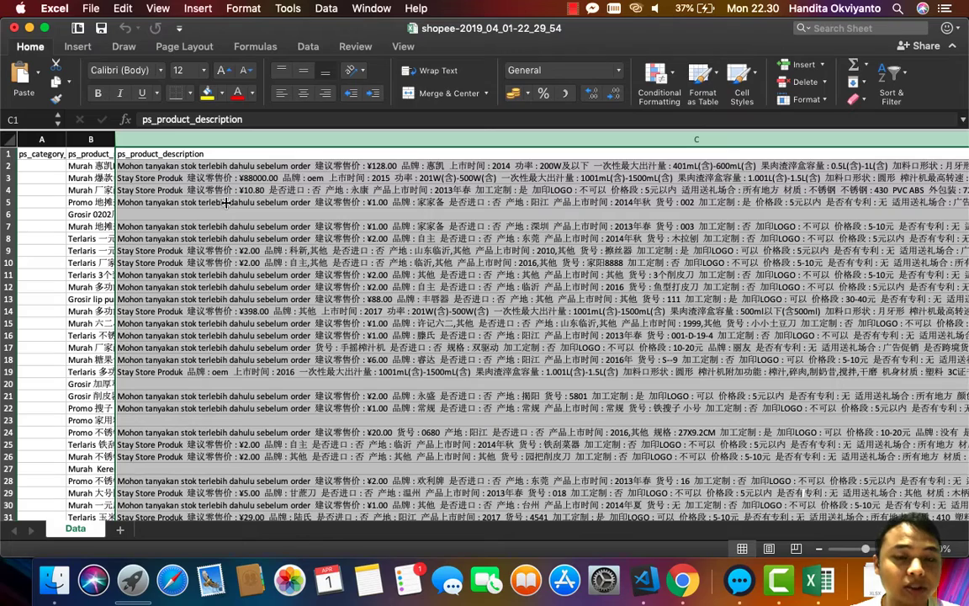
click(310, 250)
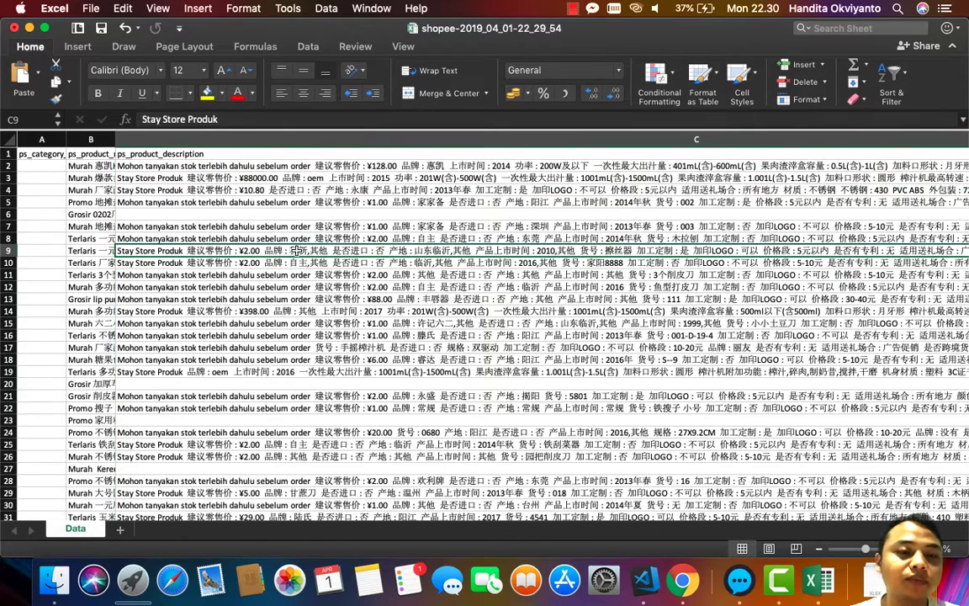
drag(116, 139, 260, 158)
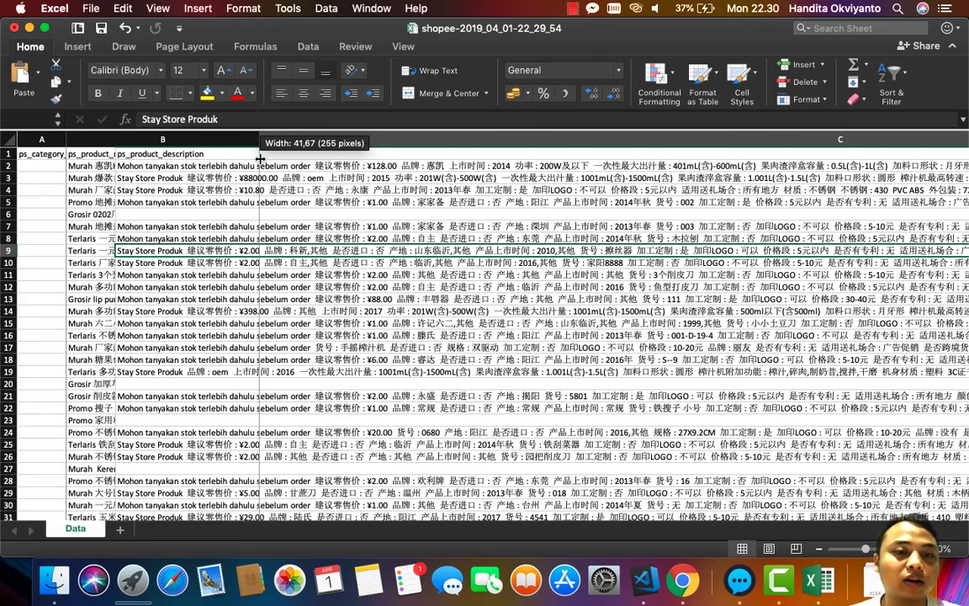
drag(260, 158, 260, 158)
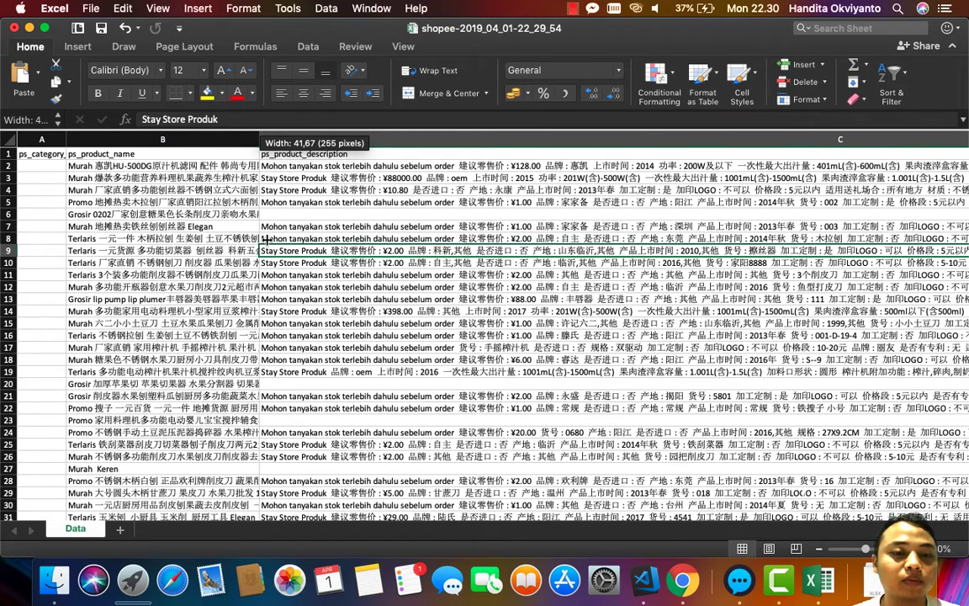
click(338, 289)
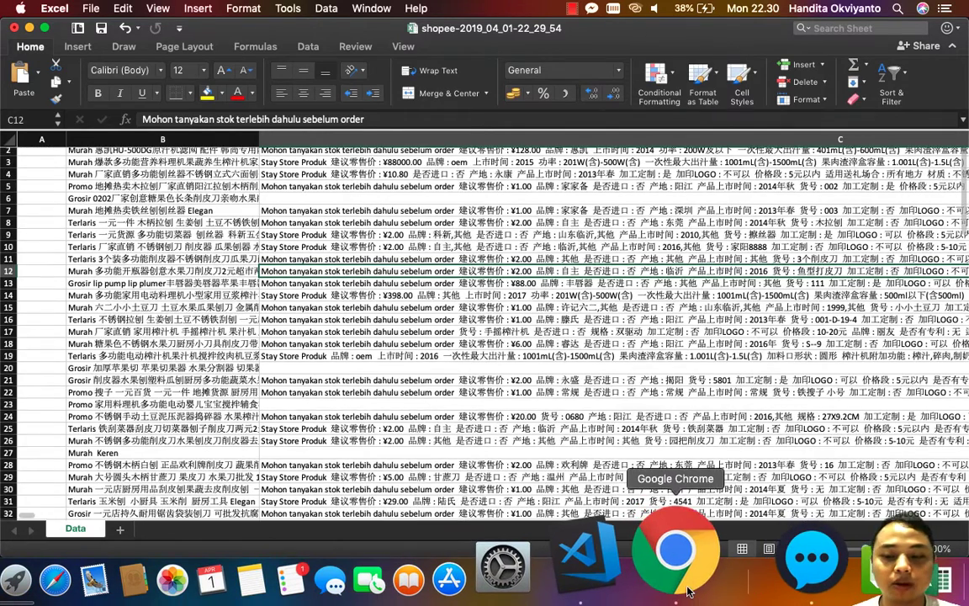
Step: Switch to Chrome, close the Export Shopee dialog and look further down the Mr.DSCN product table
click(686, 585)
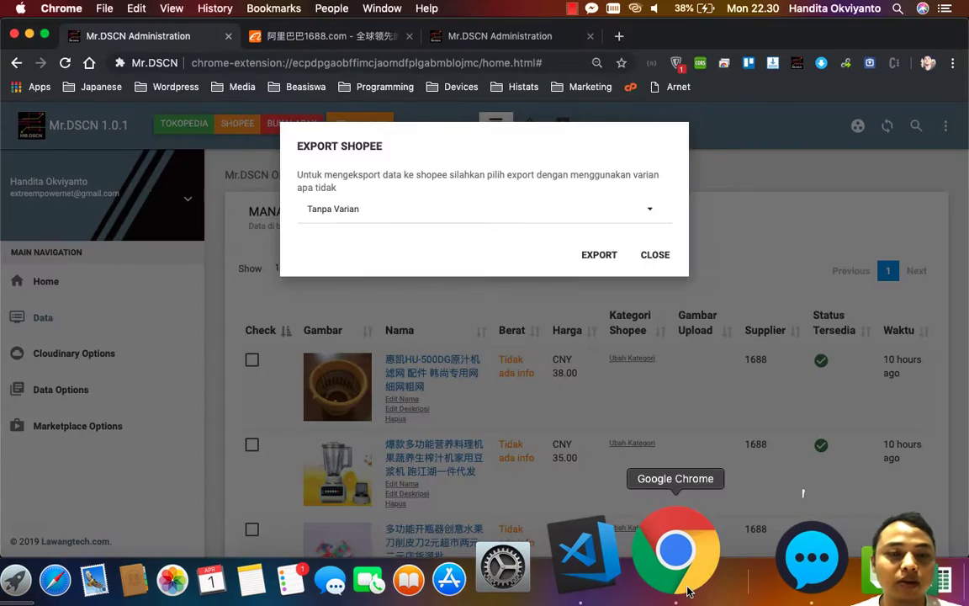
click(652, 255)
scroll(443, 336, down, 15)
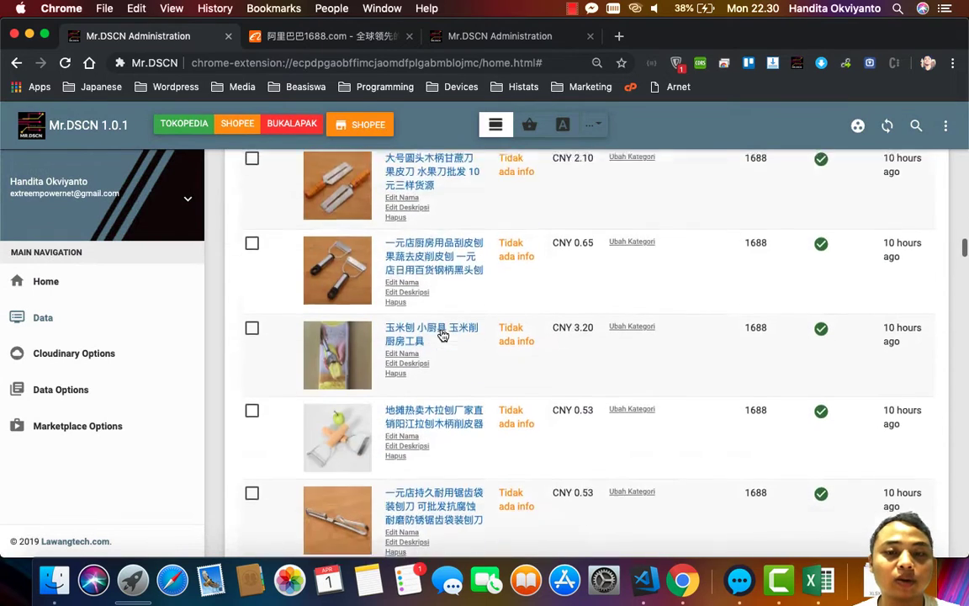
Step: Search Google for "google sheet" in a new tab and open the Google Sheets home page
click(619, 36)
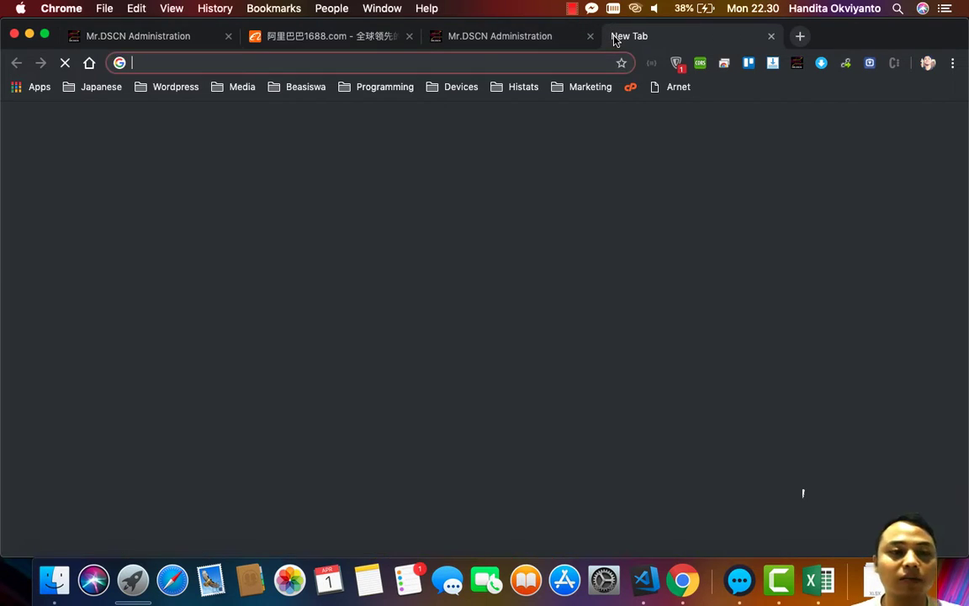
text(googlel sh)
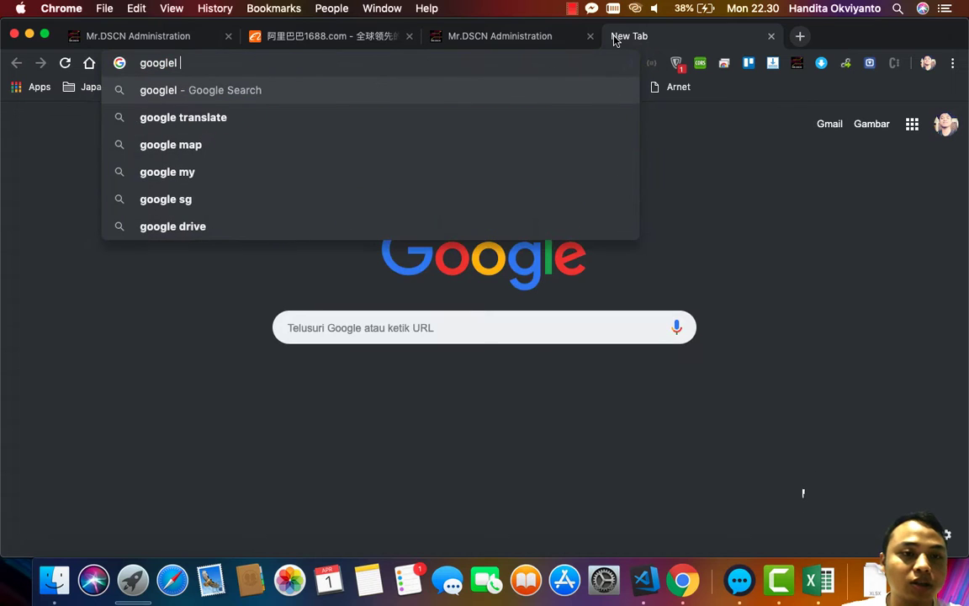
key(BackSpace)
key(BackSpace)
key(BackSpace)
key(BackSpace)
text(sheet)
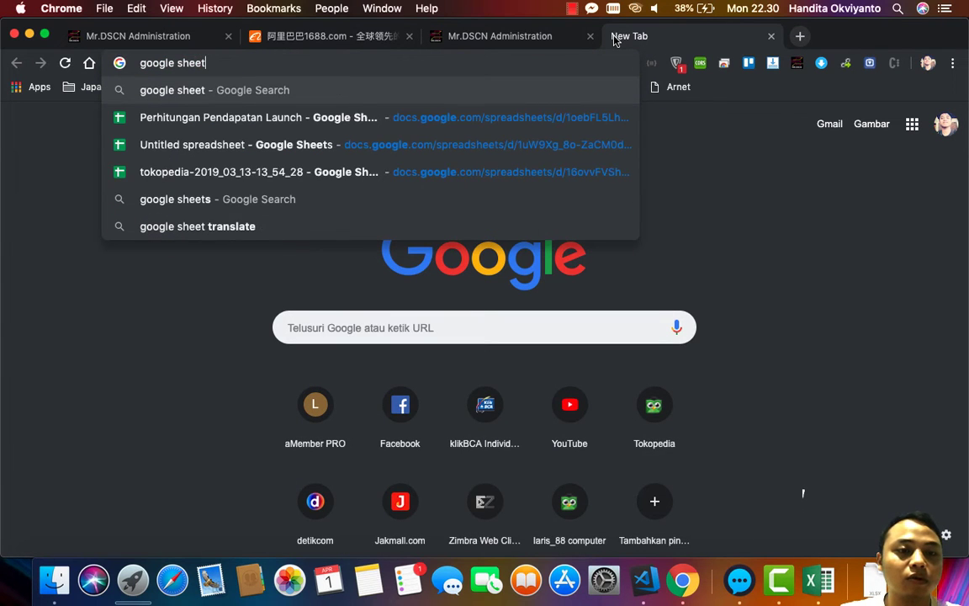
key(Return)
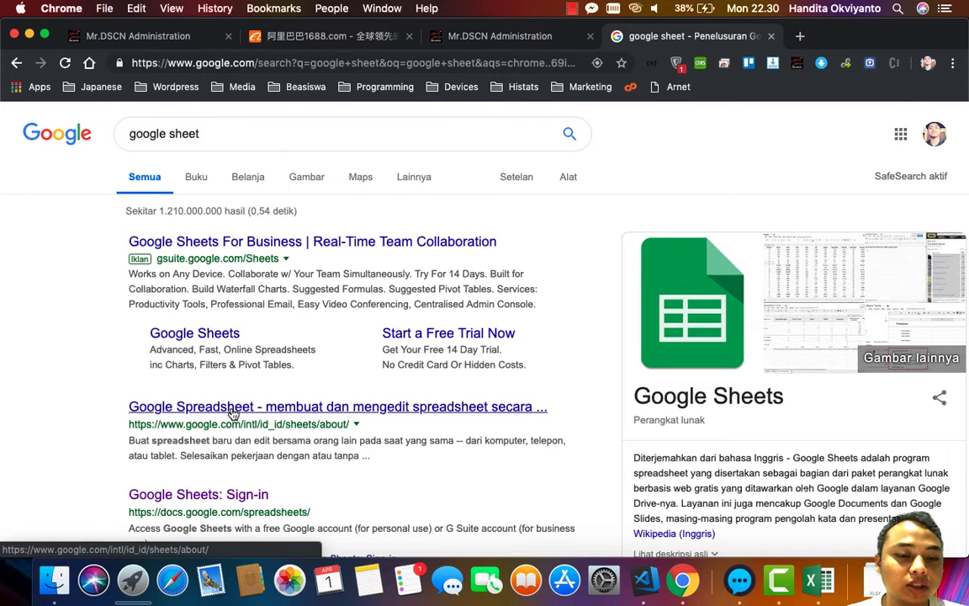
scroll(234, 404, down, 4)
click(256, 353)
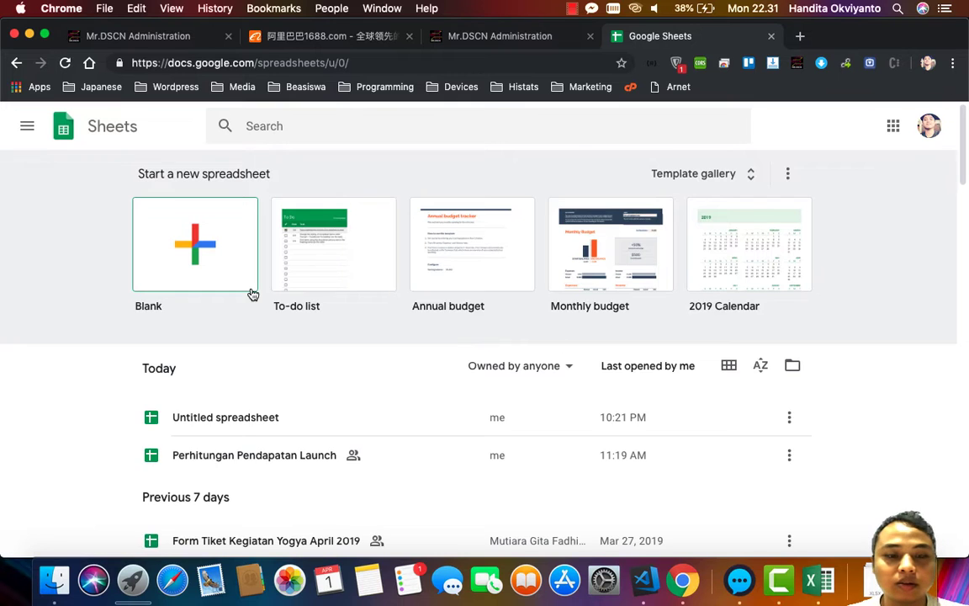
scroll(253, 294, down, 5)
scroll(253, 294, up, 5)
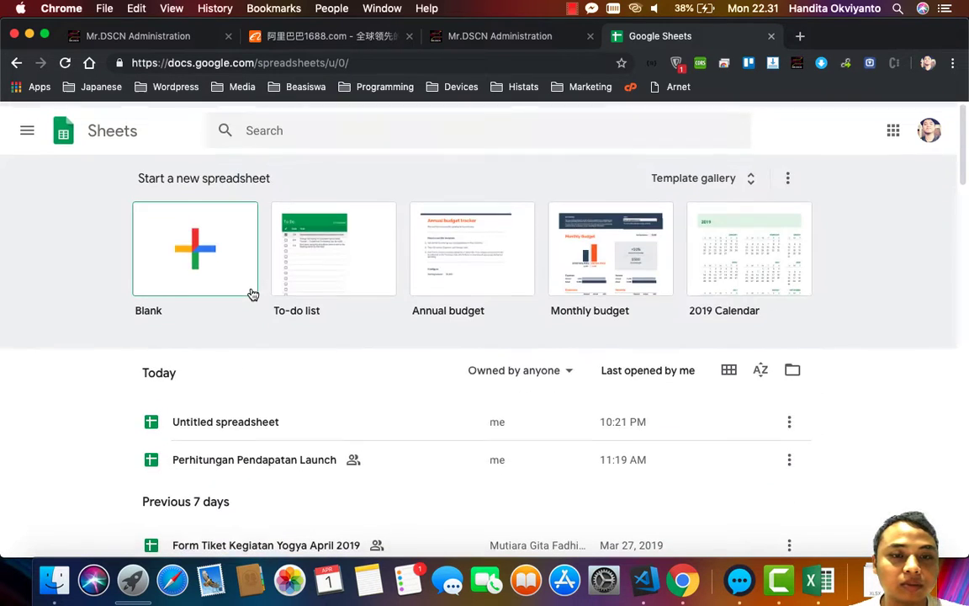
click(787, 173)
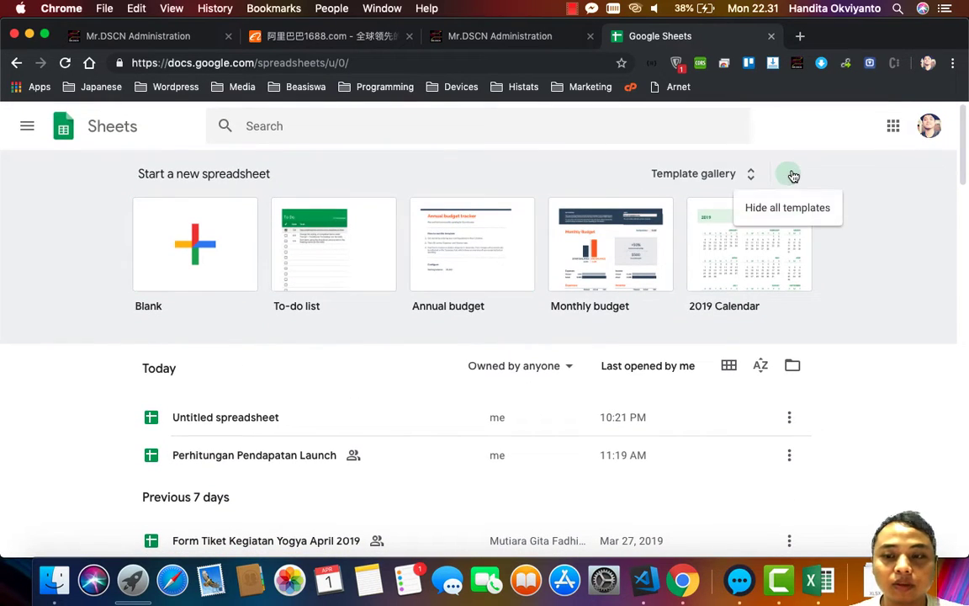
click(880, 349)
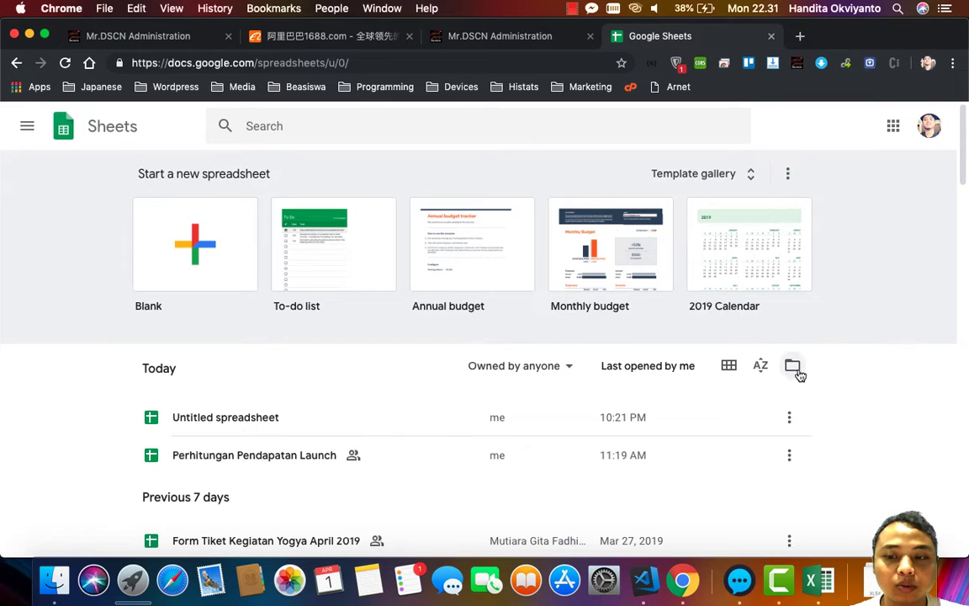
Step: Upload the exported shopee-2019_04_01-22_29_54 spreadsheet from the Downloads folder to Google Sheets and open it
click(794, 366)
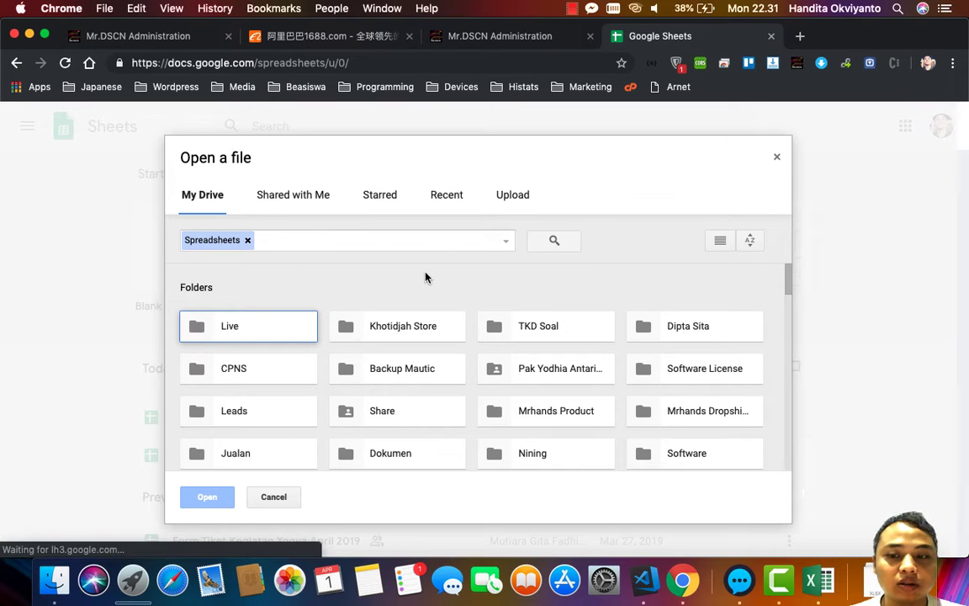
scroll(426, 277, down, 5)
scroll(426, 278, down, 10)
scroll(426, 278, up, 20)
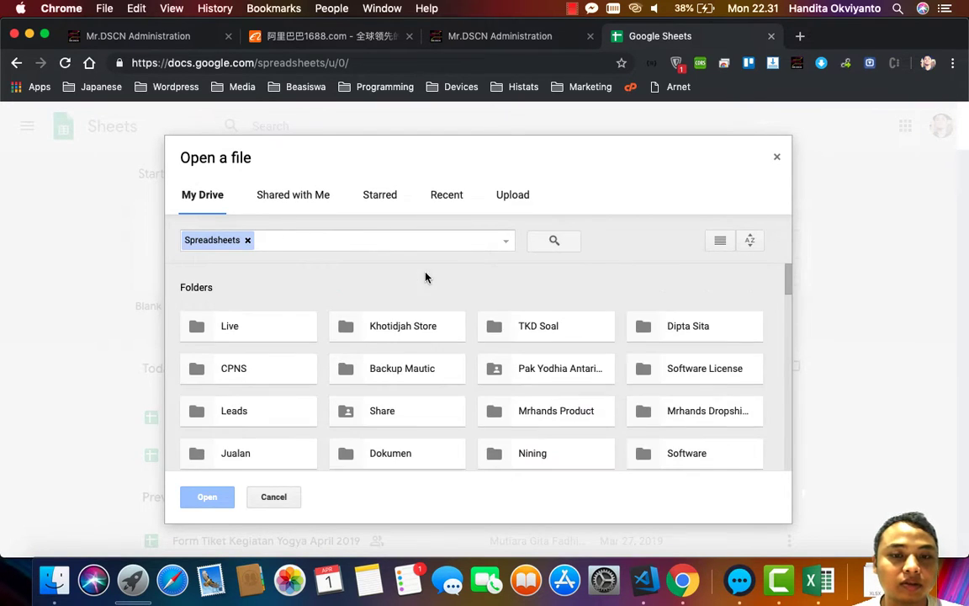
click(519, 196)
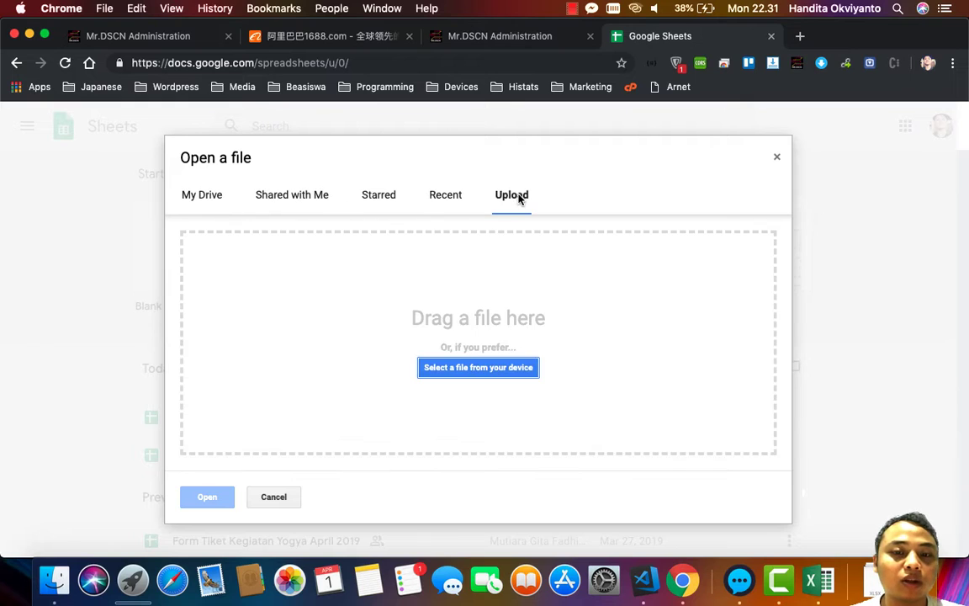
click(466, 367)
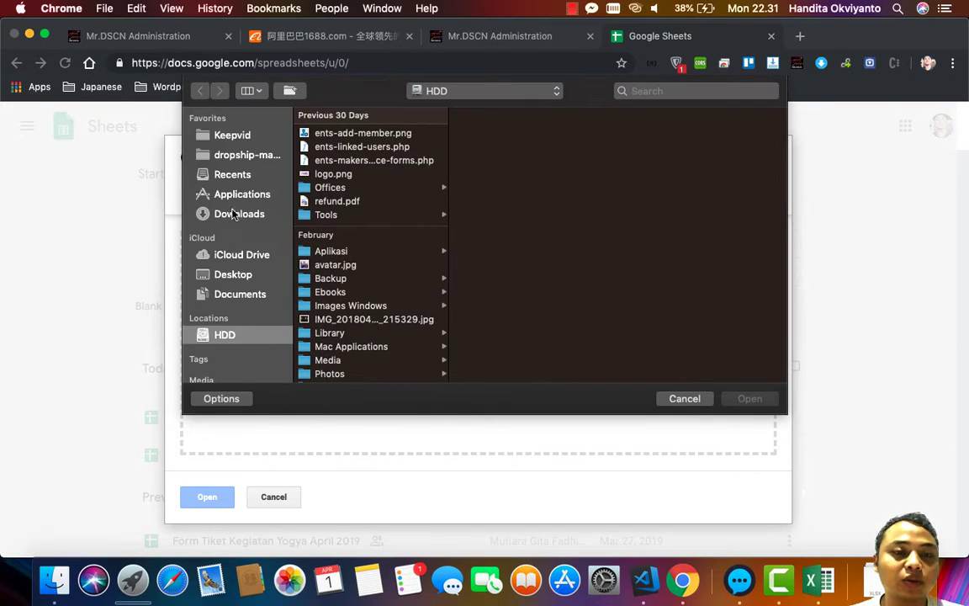
click(233, 214)
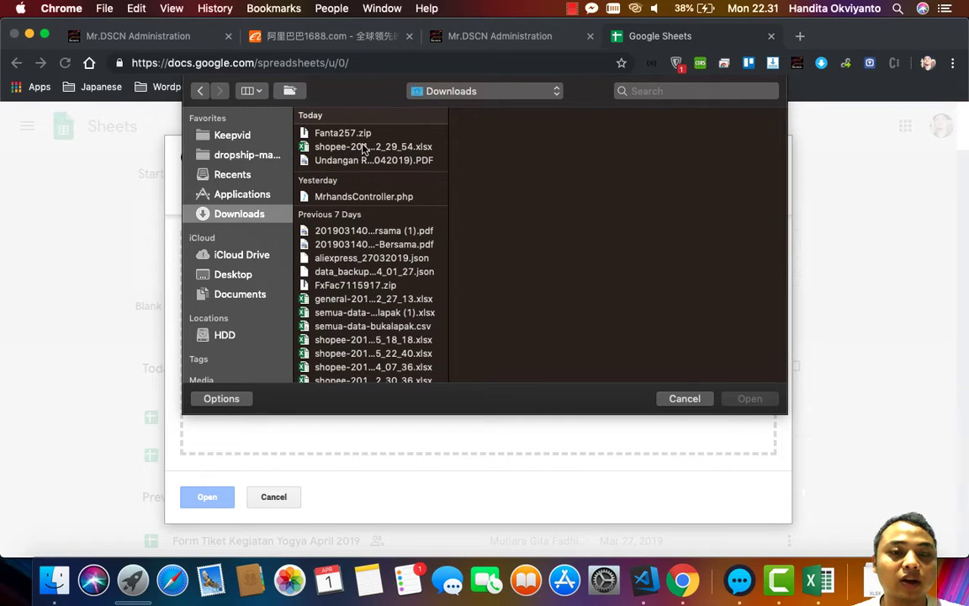
double_click(363, 148)
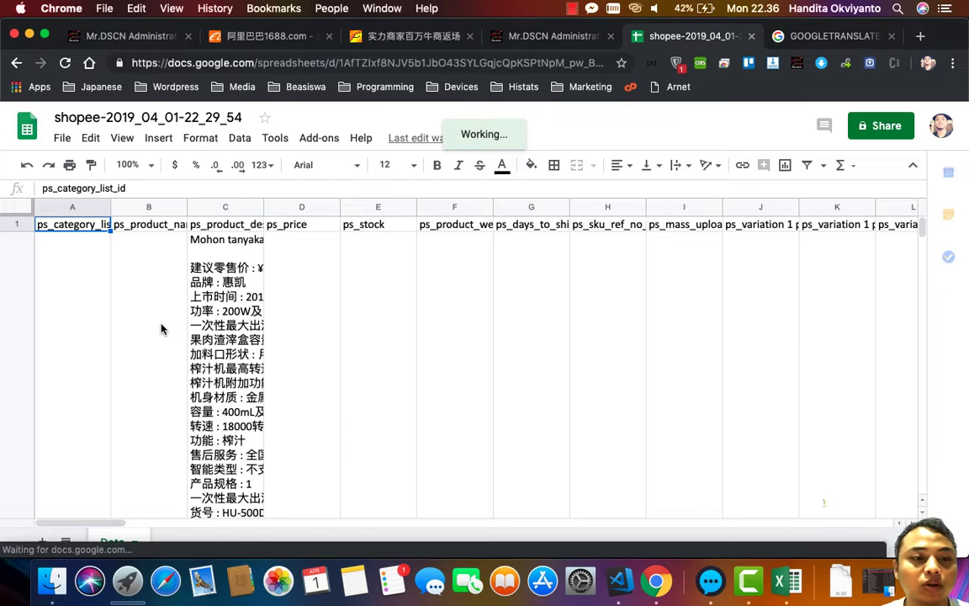
Step: Check the ps_product_name and ps_product_description columns in the uploaded sheet
click(162, 329)
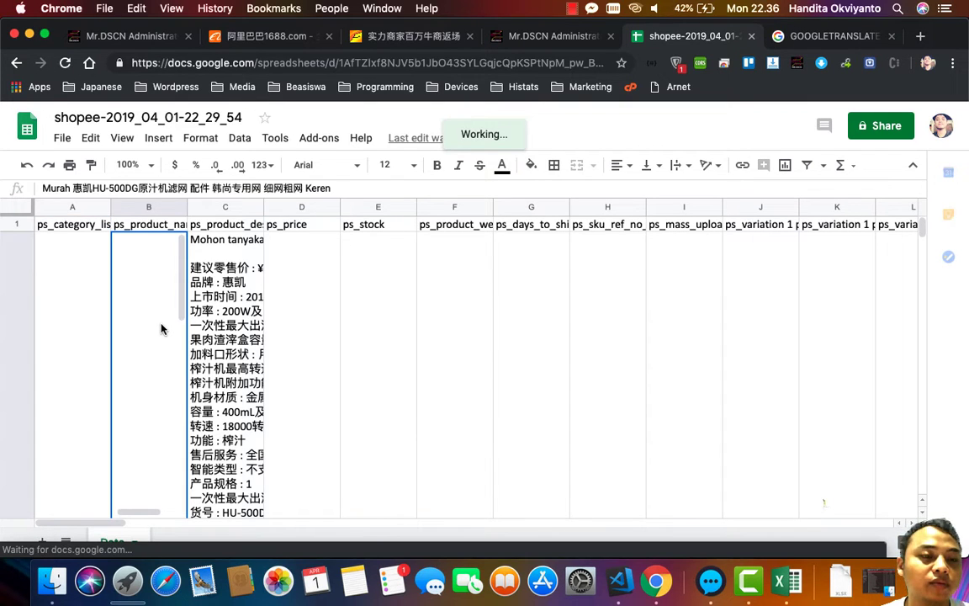
click(175, 227)
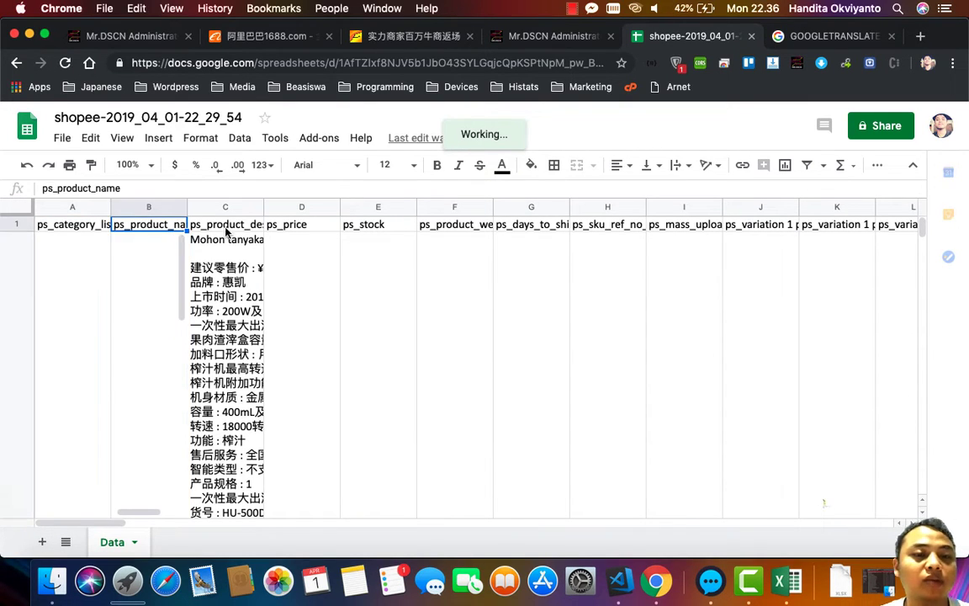
key(Right)
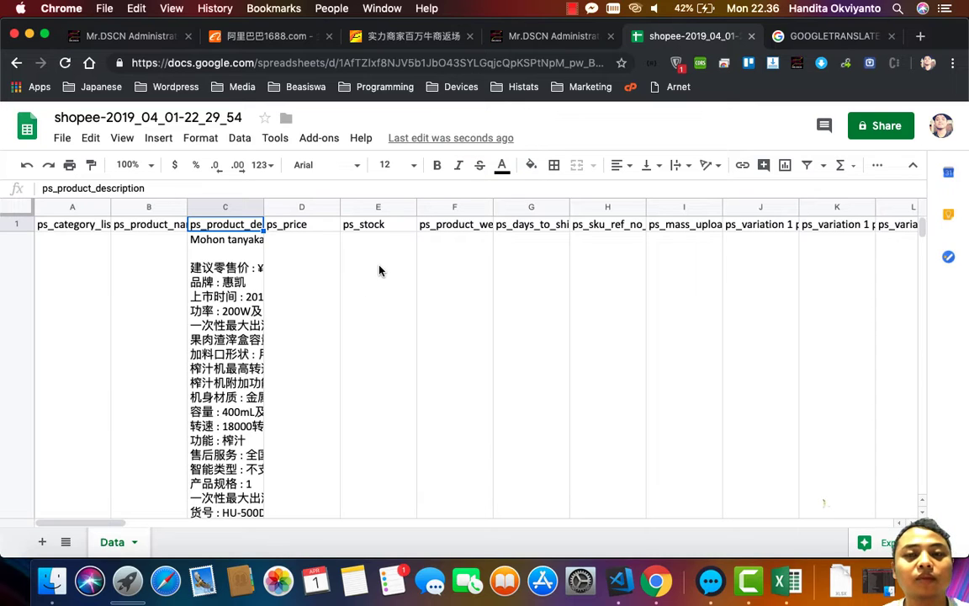
Step: Open the store page of the Translate My Sheet add-on through its help and view its management options
click(320, 138)
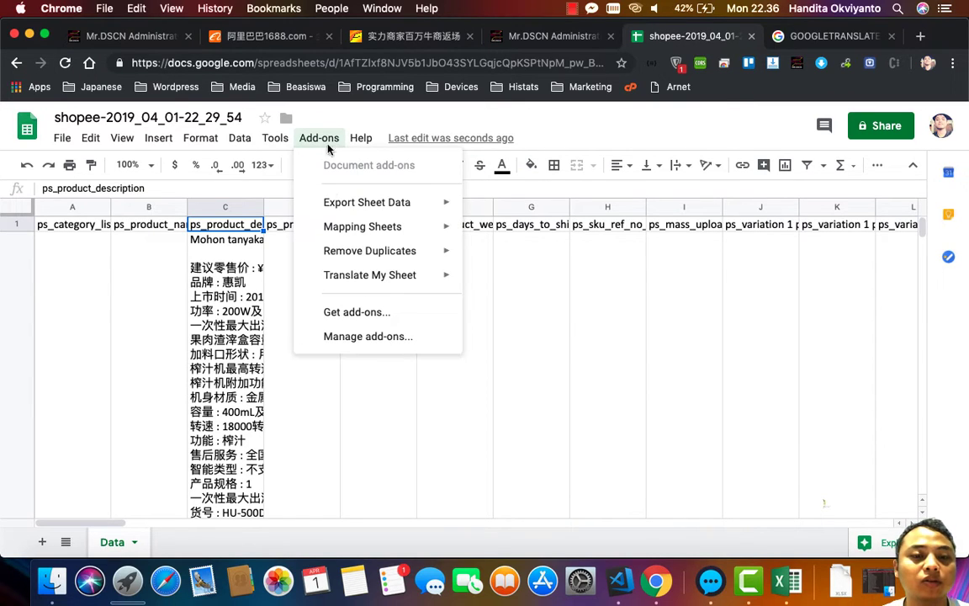
mouse_move(329, 275)
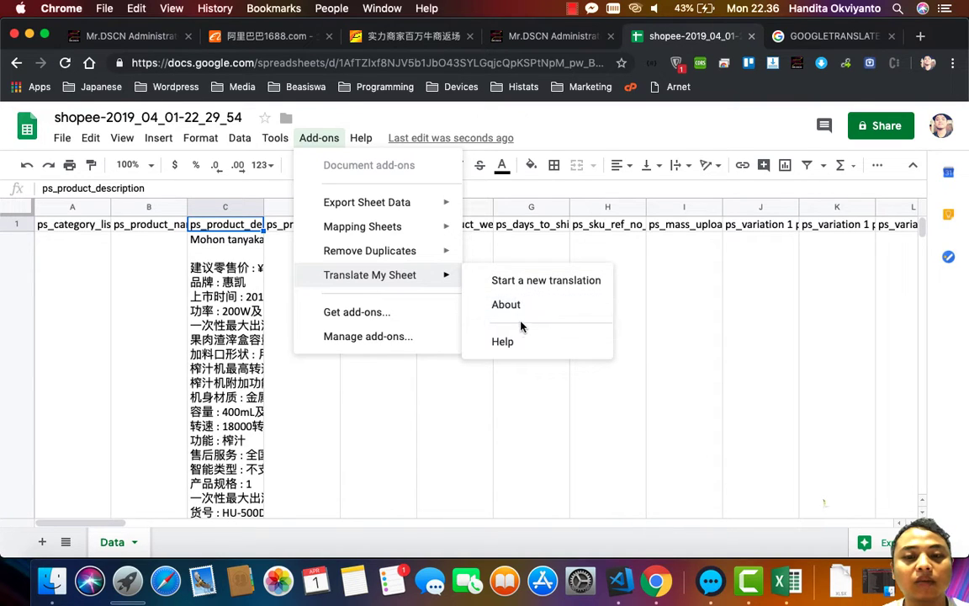
click(510, 342)
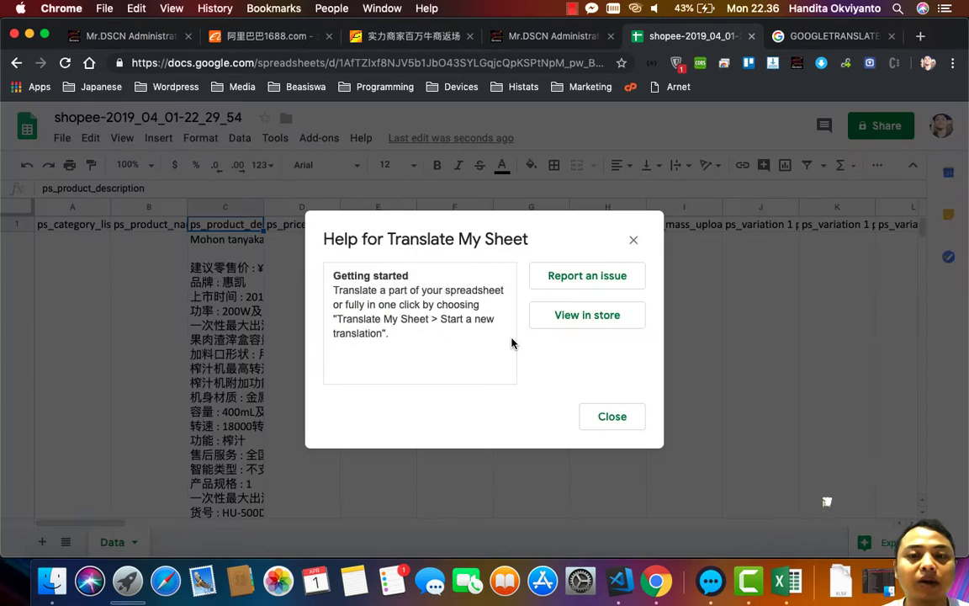
click(569, 315)
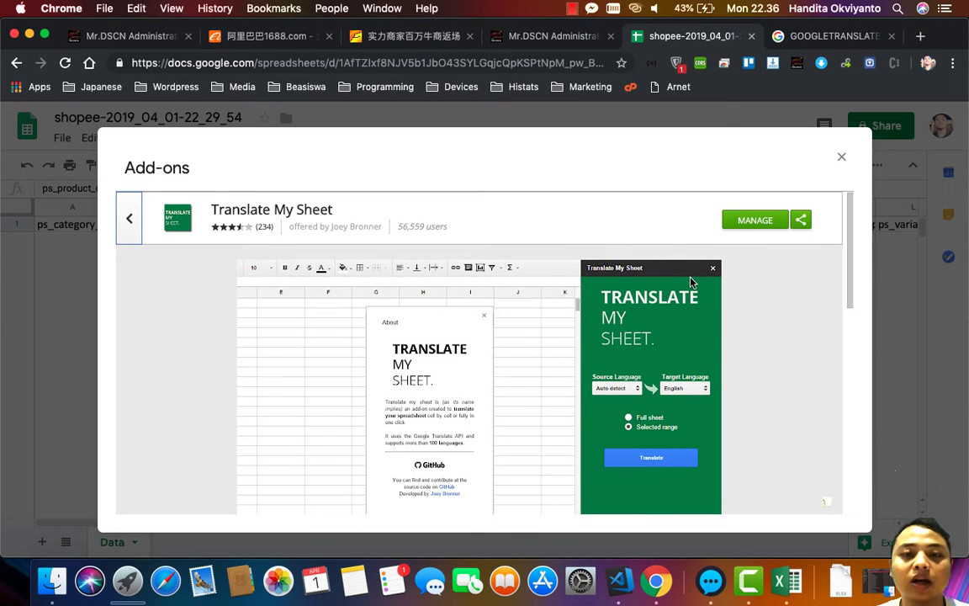
click(757, 223)
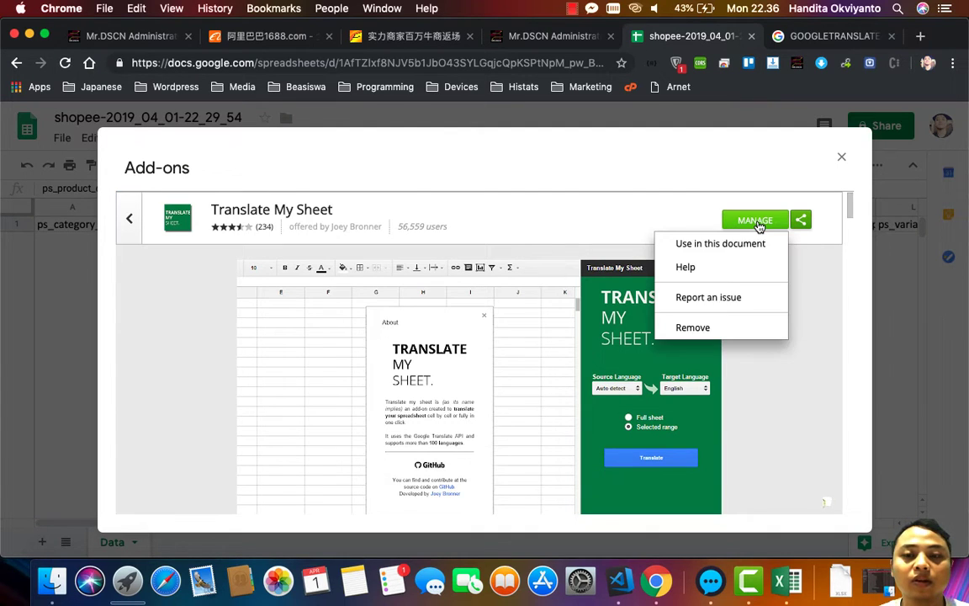
click(556, 225)
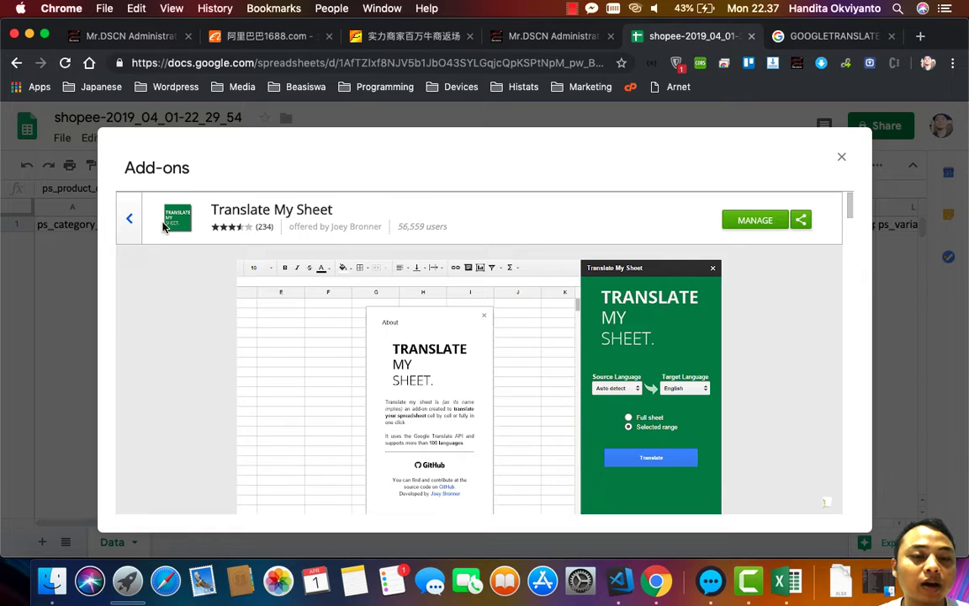
Step: Copy the share link of the Translate My Sheet add-on
triple_click(261, 208)
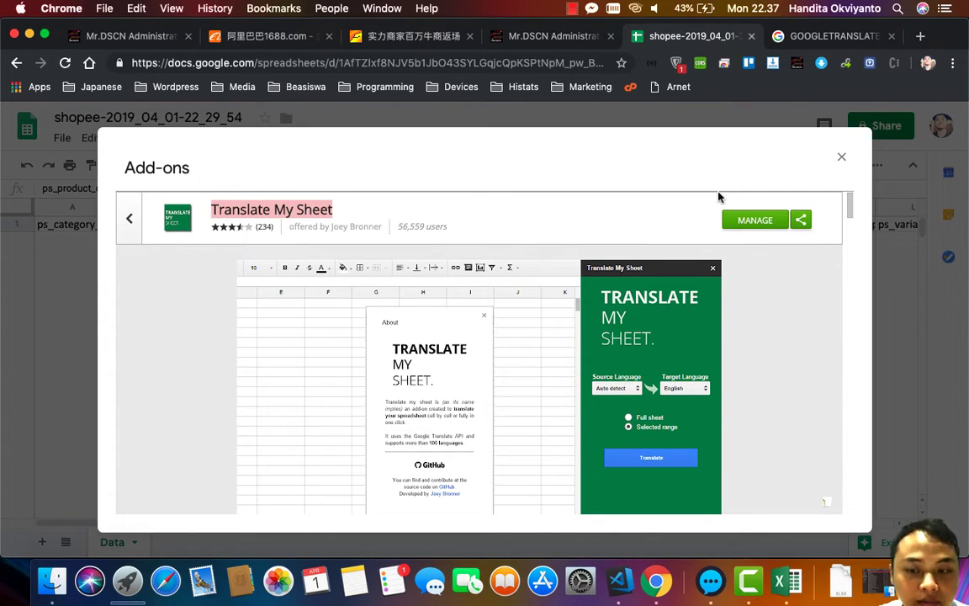
click(802, 220)
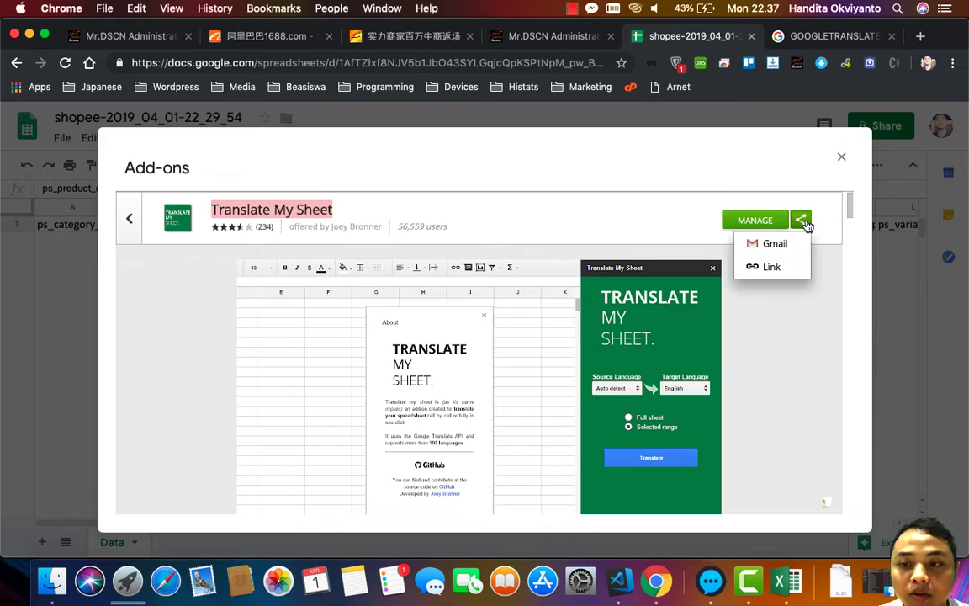
click(774, 266)
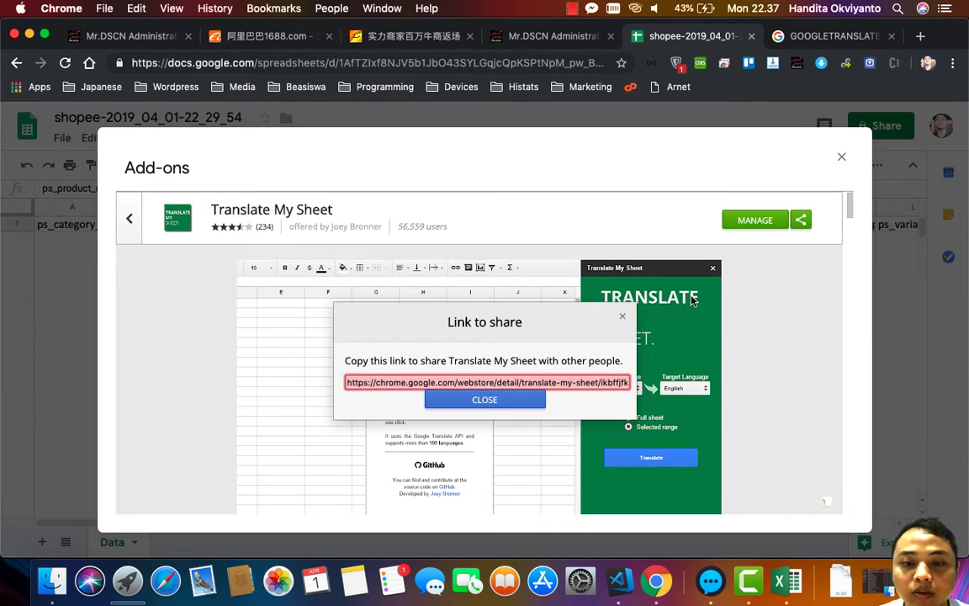
right_click(587, 373)
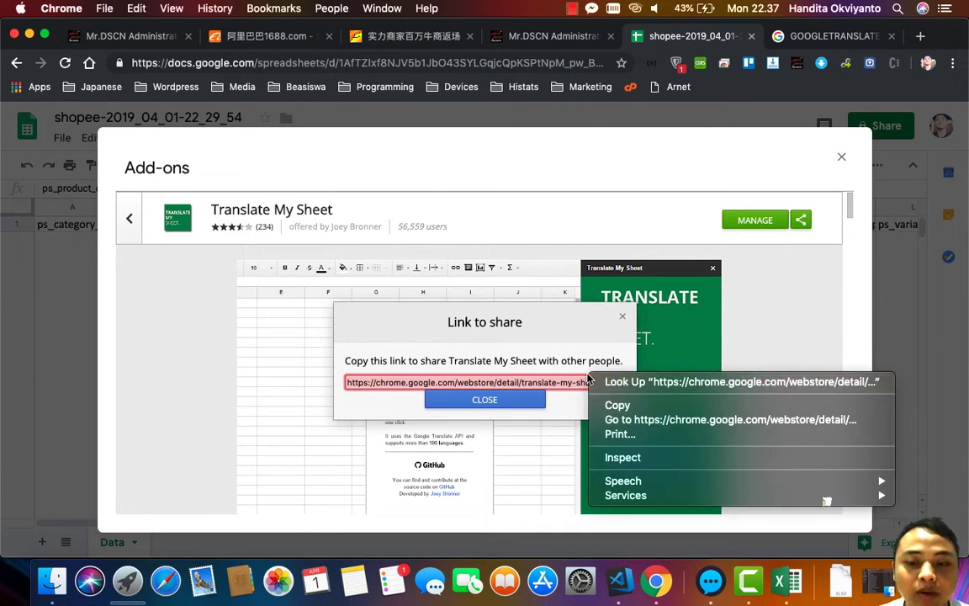
click(616, 404)
Step: Load the copied Translate My Sheet link in the browser tab that holds the GOOGLETRANSLATE help page
click(816, 37)
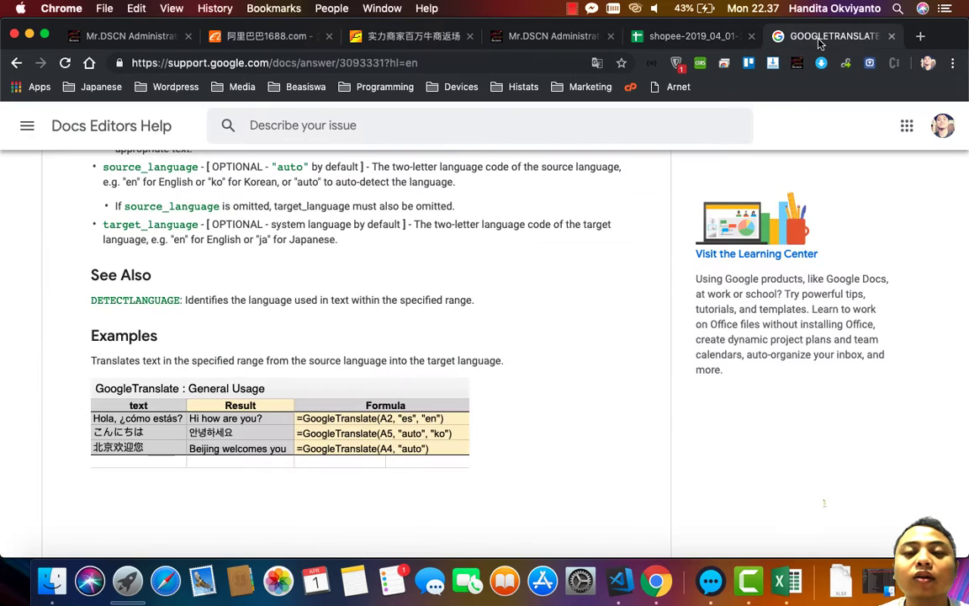
click(544, 64)
key(super+v)
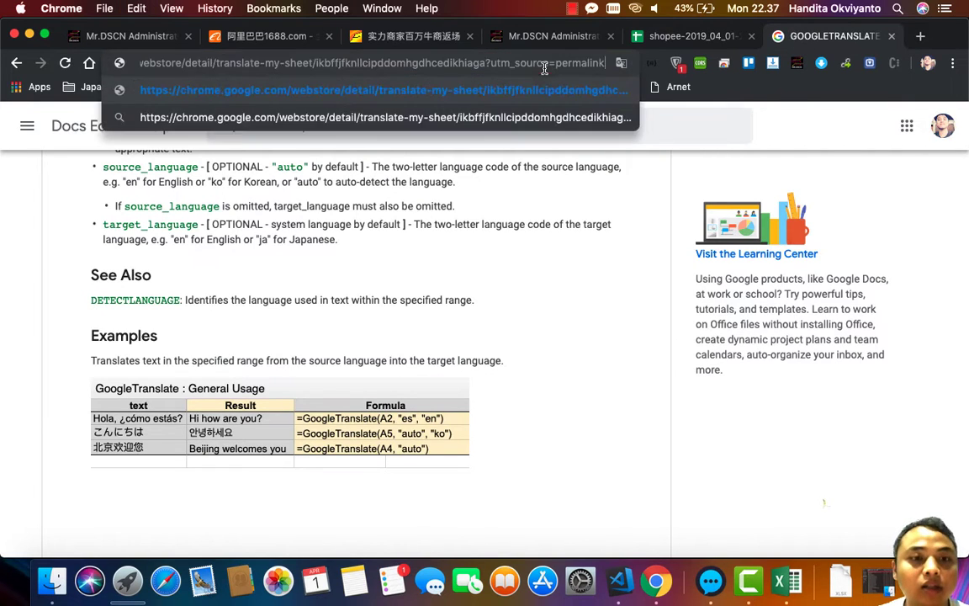
key(Return)
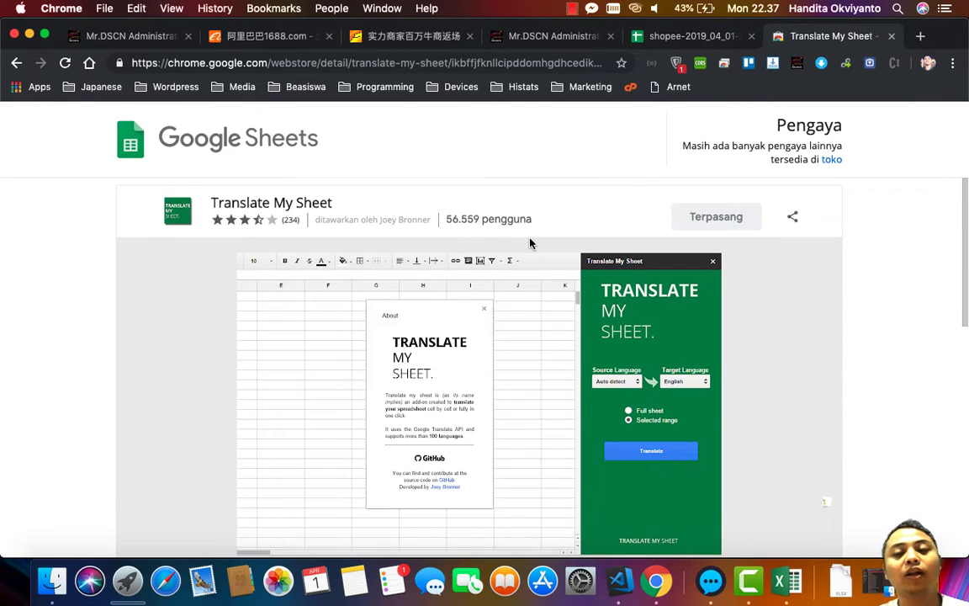
Step: Return to the shopee spreadsheet, close its add-on store dialog, and look up the Translate My Sheet commands
click(697, 43)
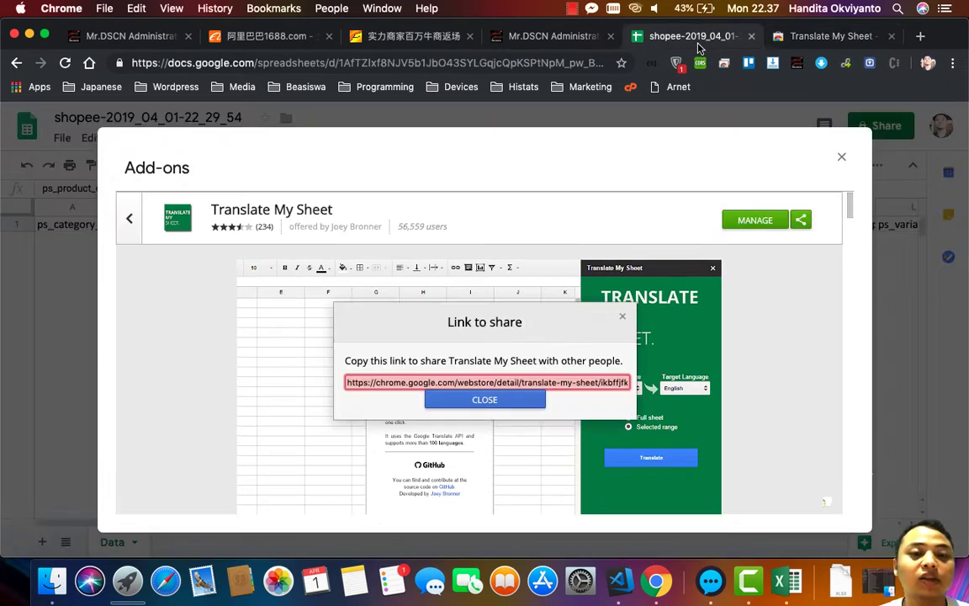
click(842, 157)
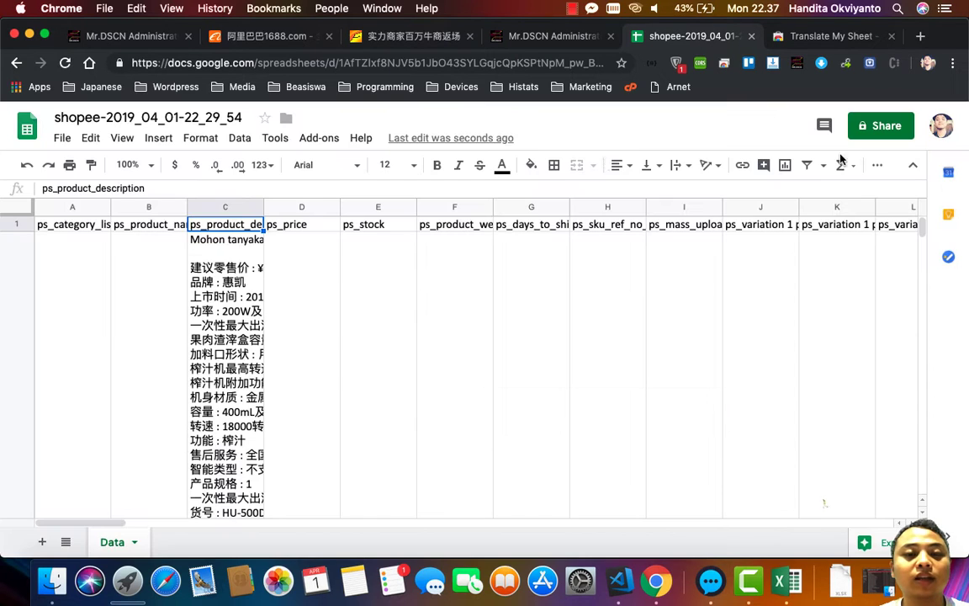
click(805, 38)
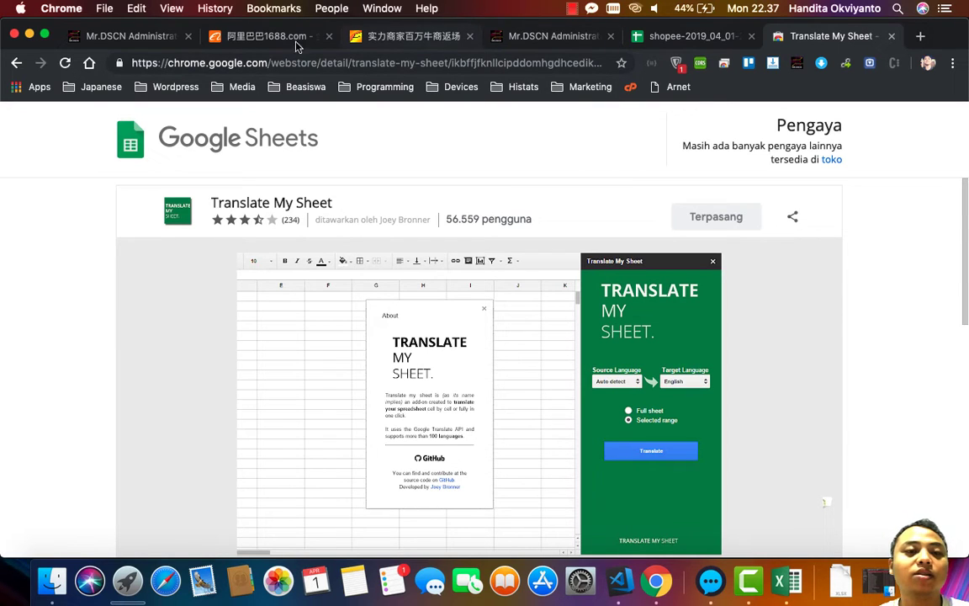
click(700, 37)
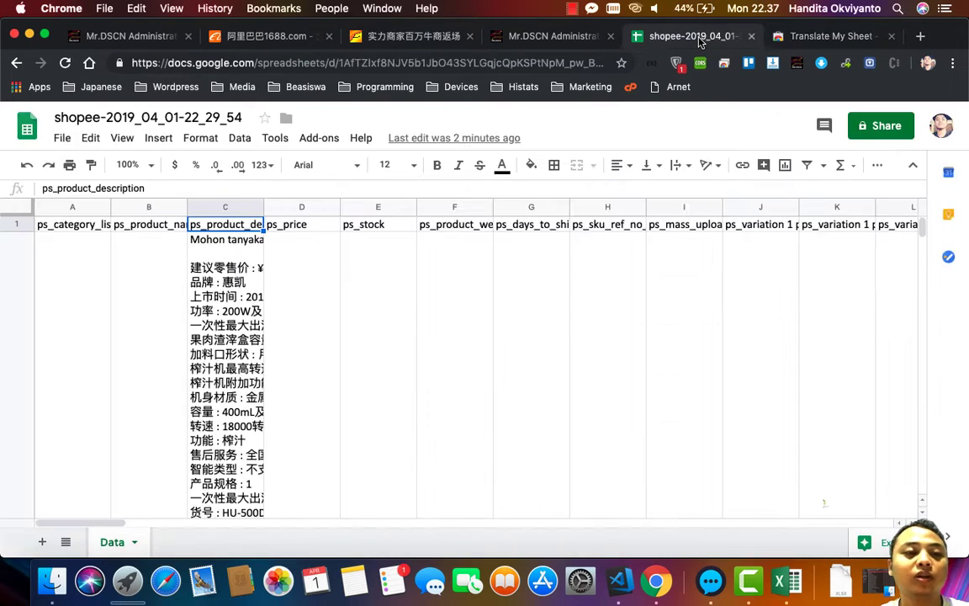
click(309, 139)
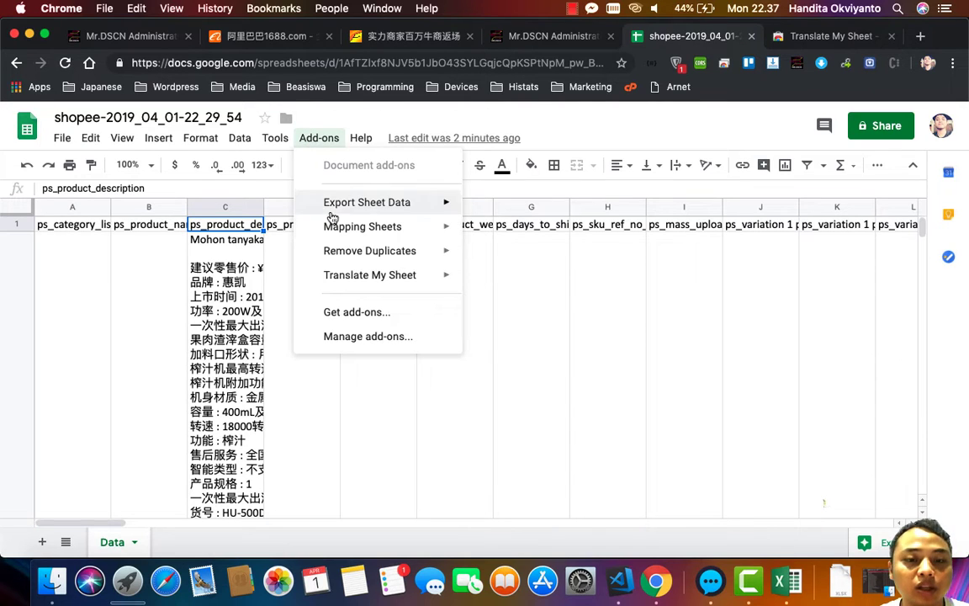
mouse_move(331, 281)
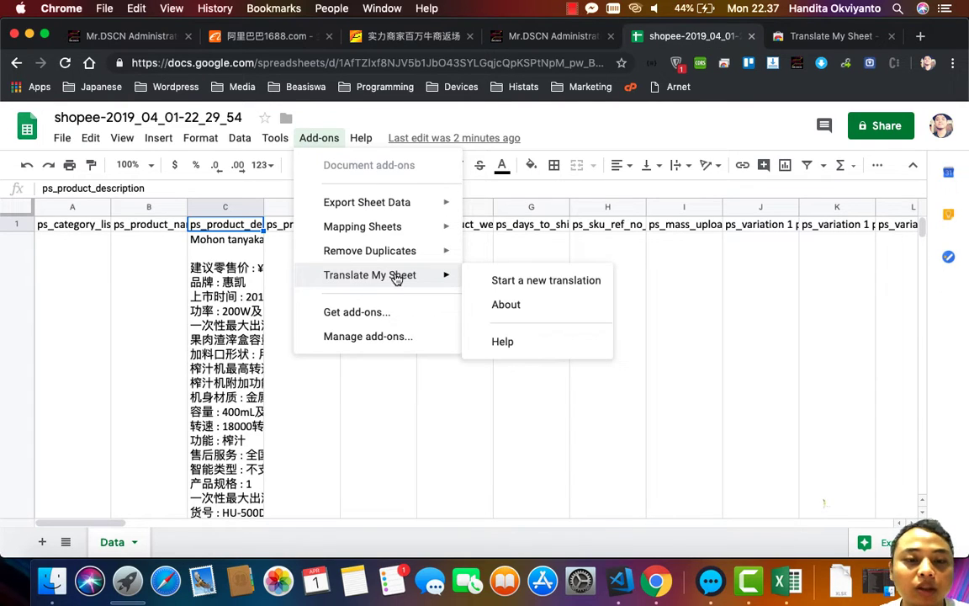
Step: Select the product name and description cells in columns B and C from row 2 down to row 113
click(240, 281)
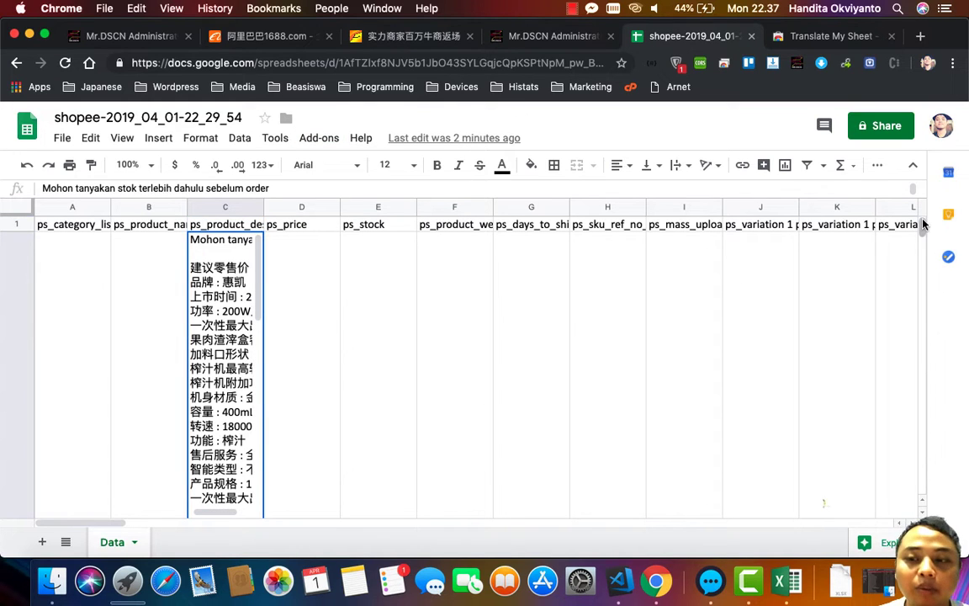
drag(922, 225, 920, 443)
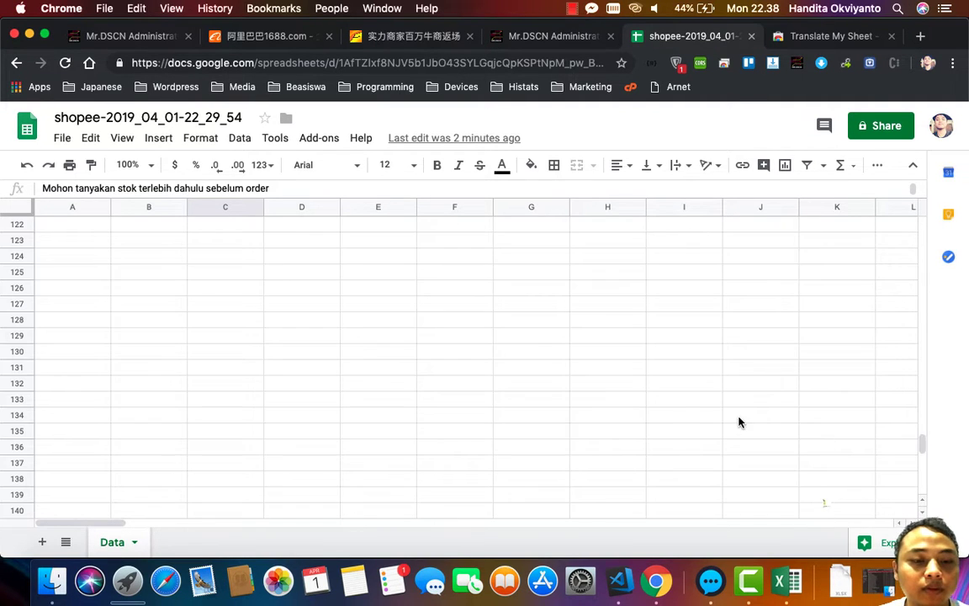
scroll(338, 319, up, 5)
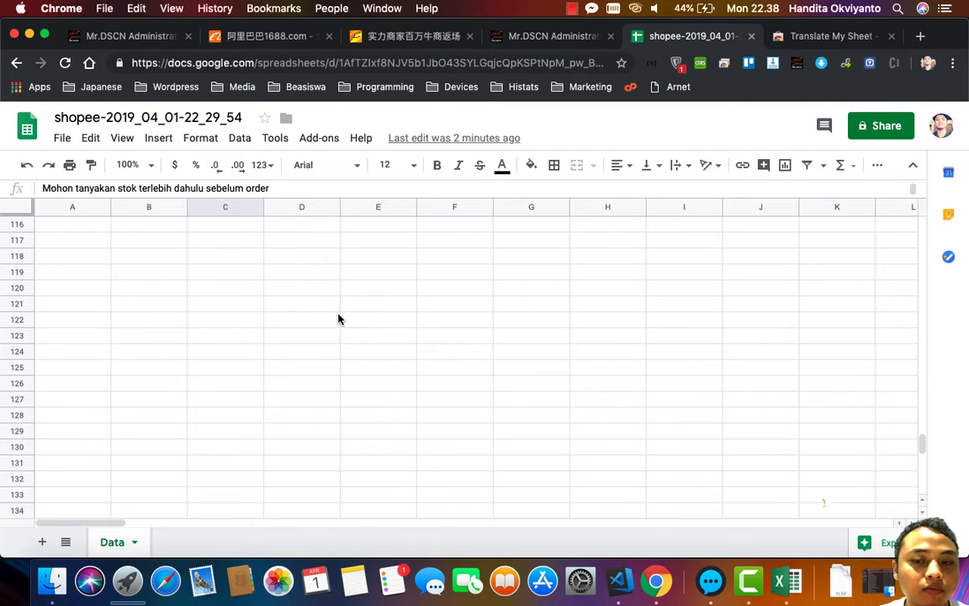
scroll(338, 319, down, 2)
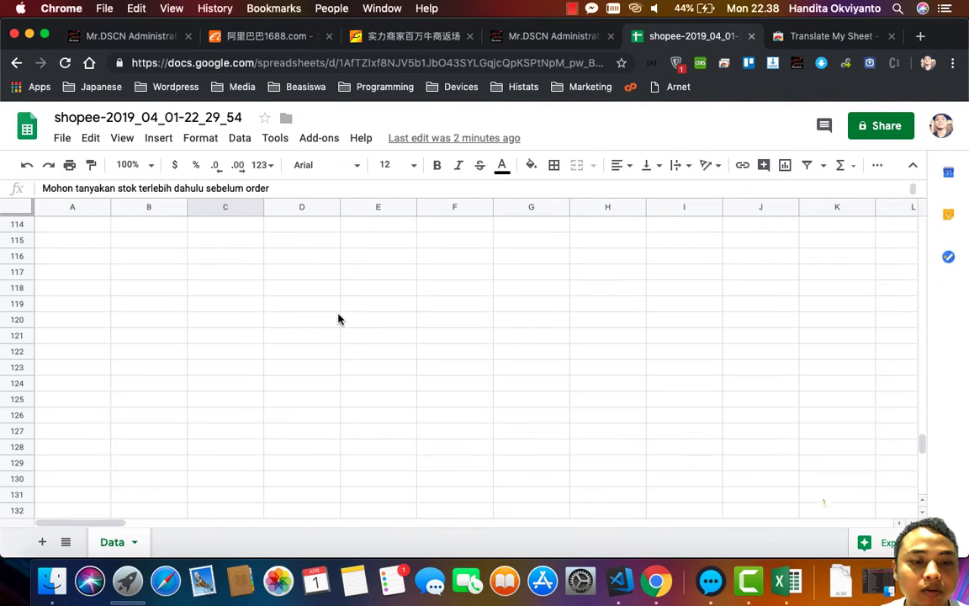
scroll(338, 318, up, 2)
shift+click(228, 357)
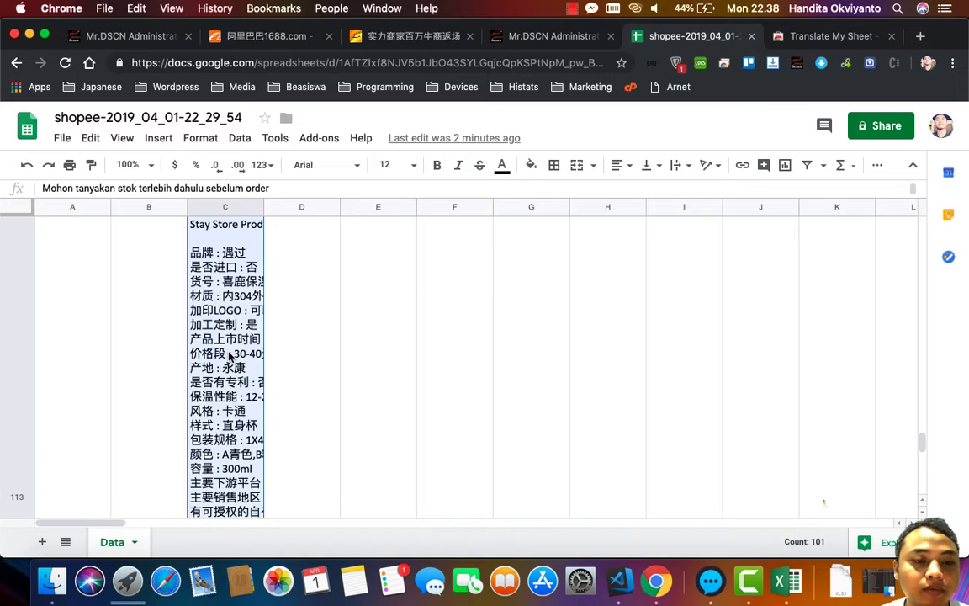
shift+click(161, 344)
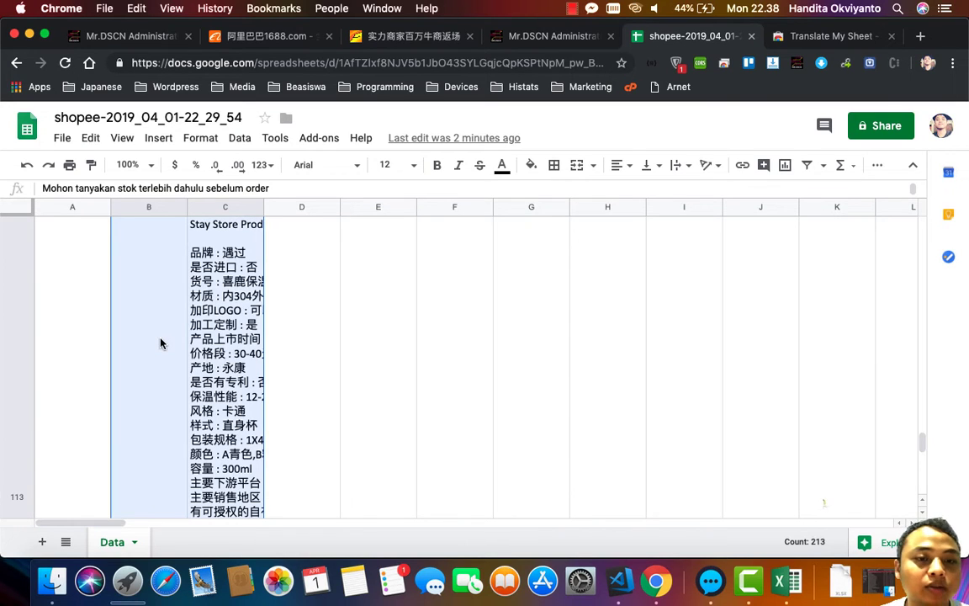
scroll(161, 344, up, 1)
scroll(162, 343, down, 1)
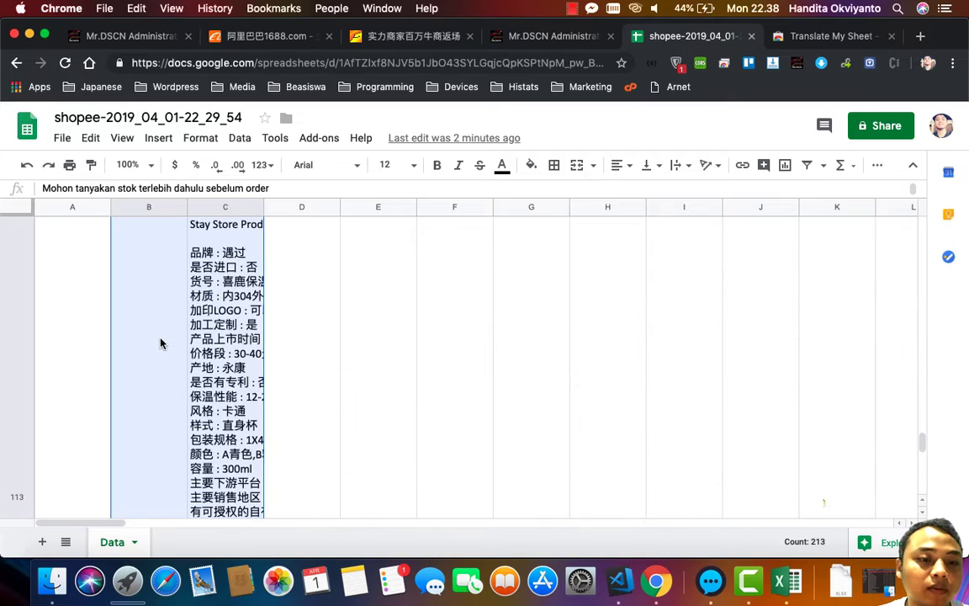
scroll(160, 343, up, 5)
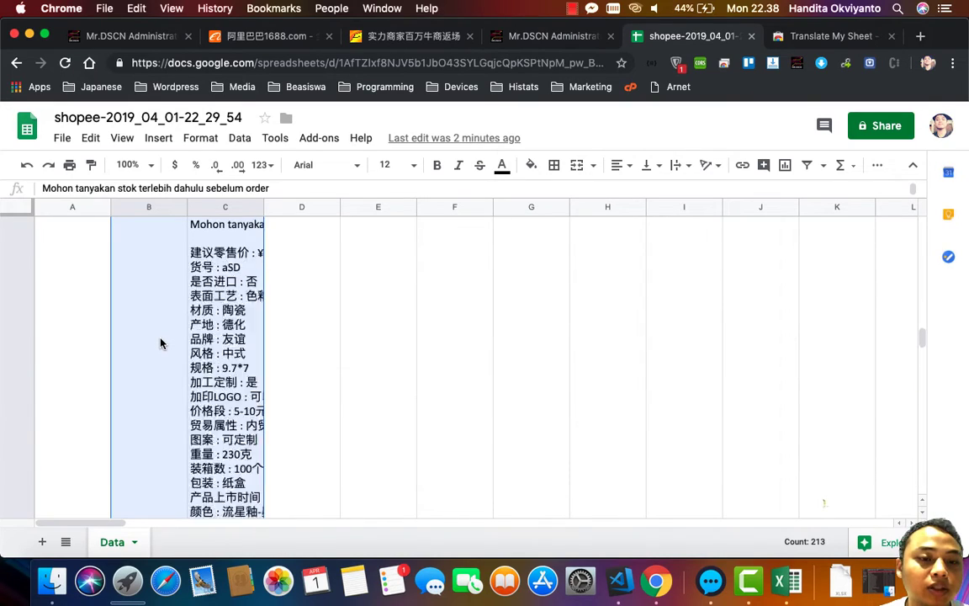
scroll(161, 343, up, 10)
scroll(161, 344, right, 2)
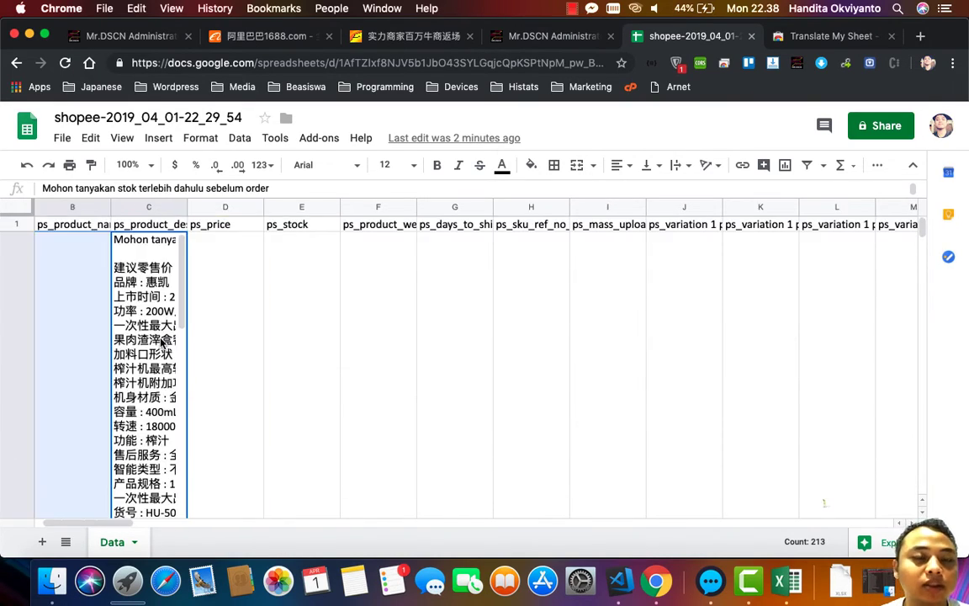
Step: Translate the selected range from Chinese(trad) to Indonesian with a new Translate My Sheet translation, using the Duplicate sheet option
click(326, 141)
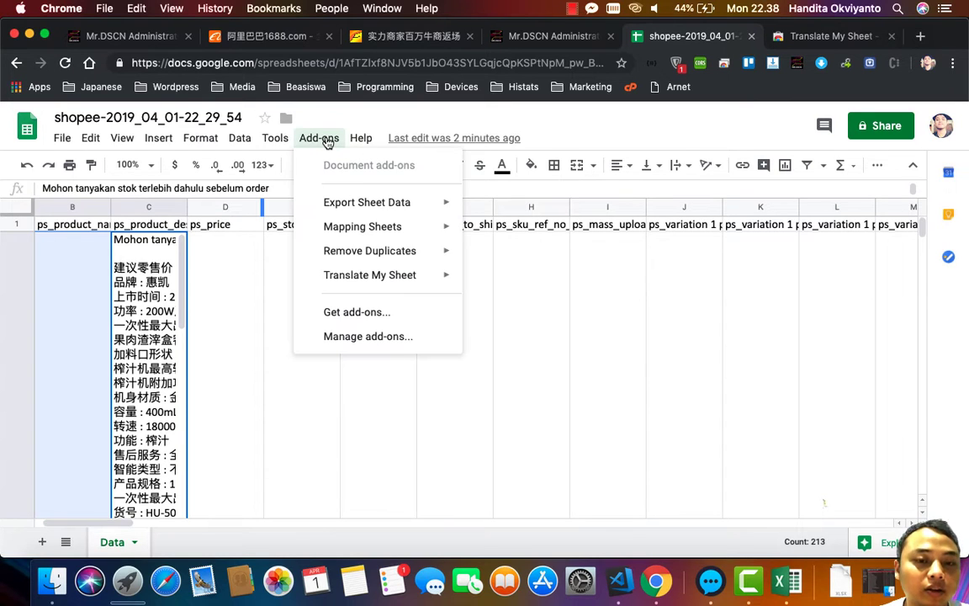
mouse_move(355, 274)
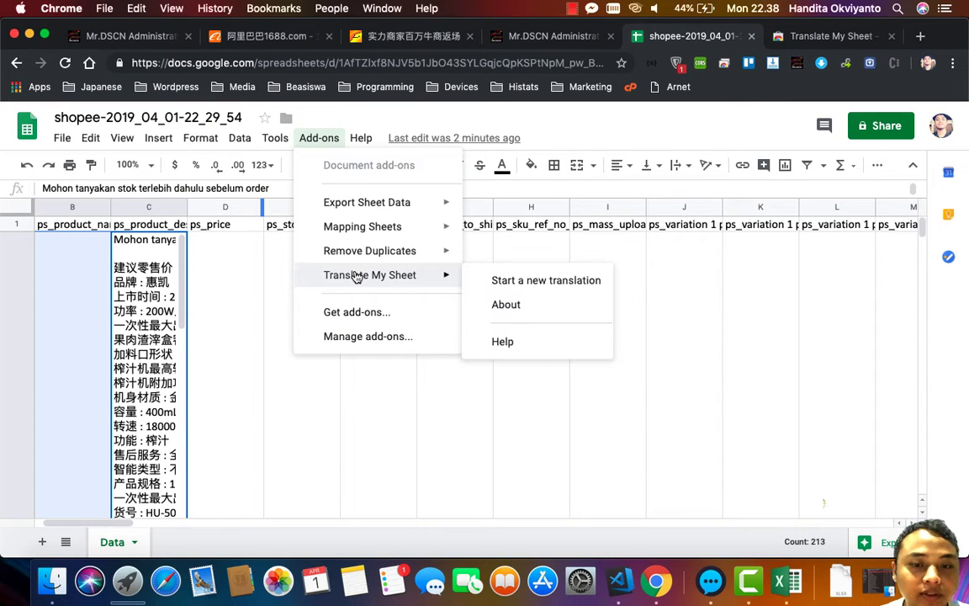
click(517, 283)
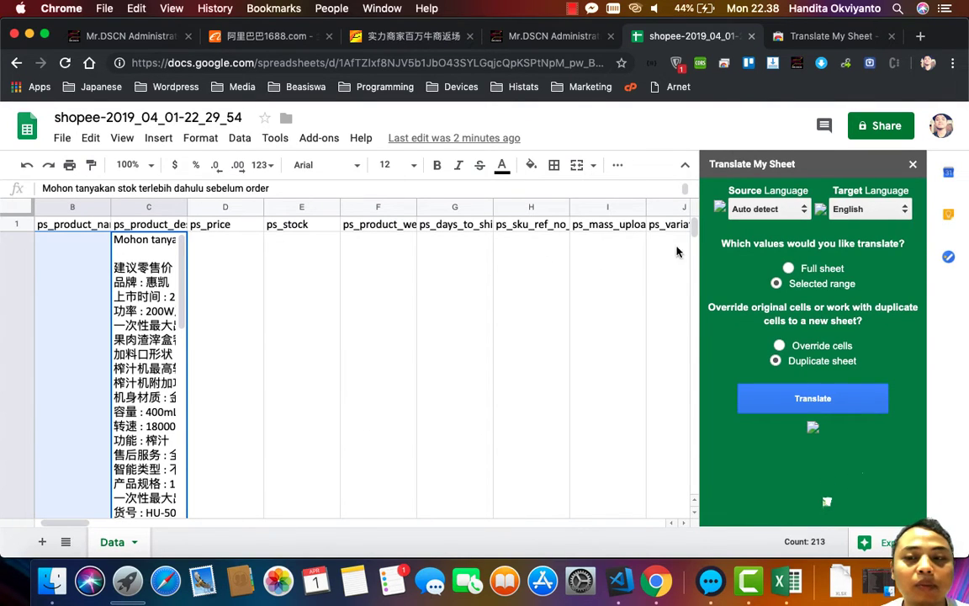
click(800, 215)
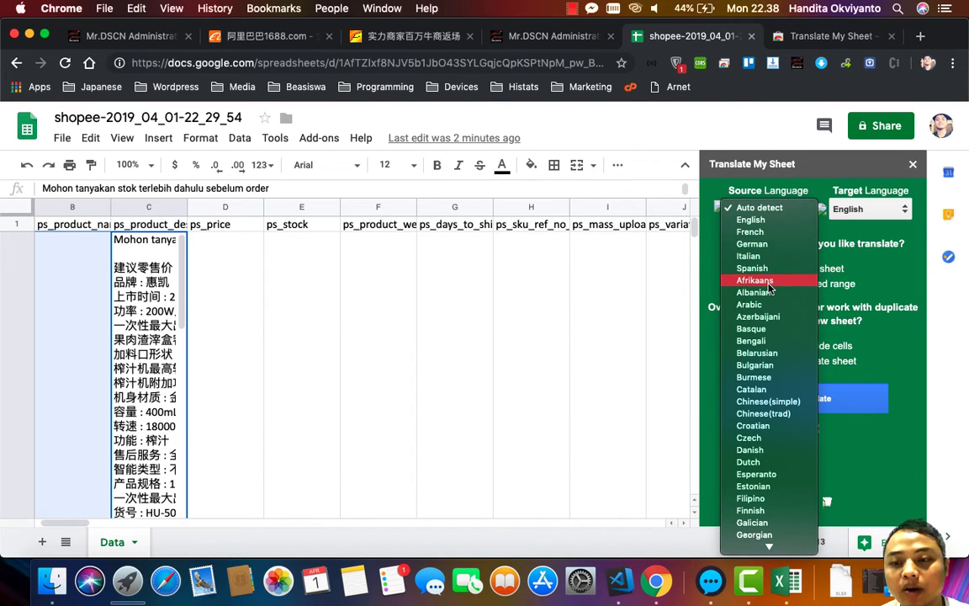
click(761, 413)
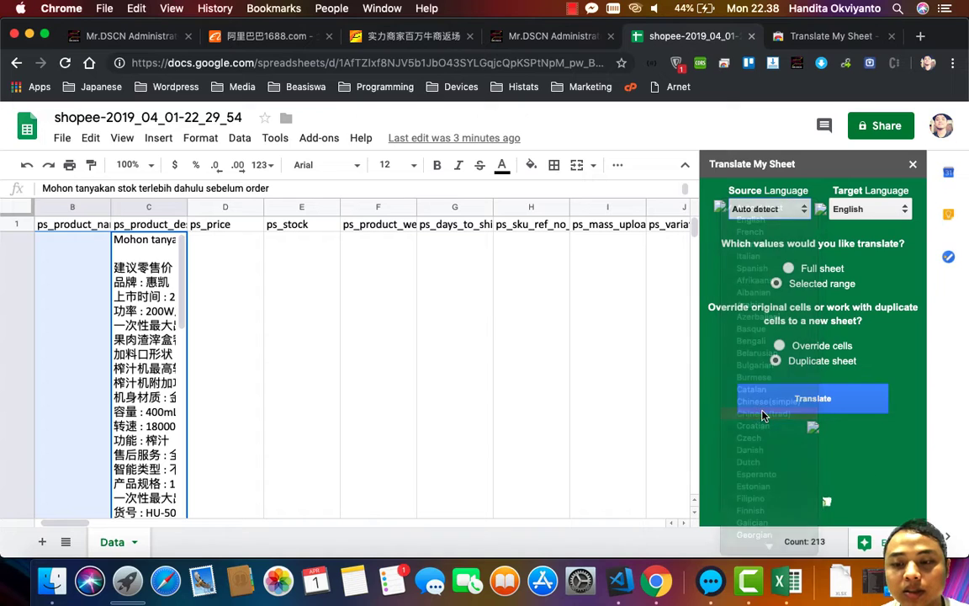
click(846, 209)
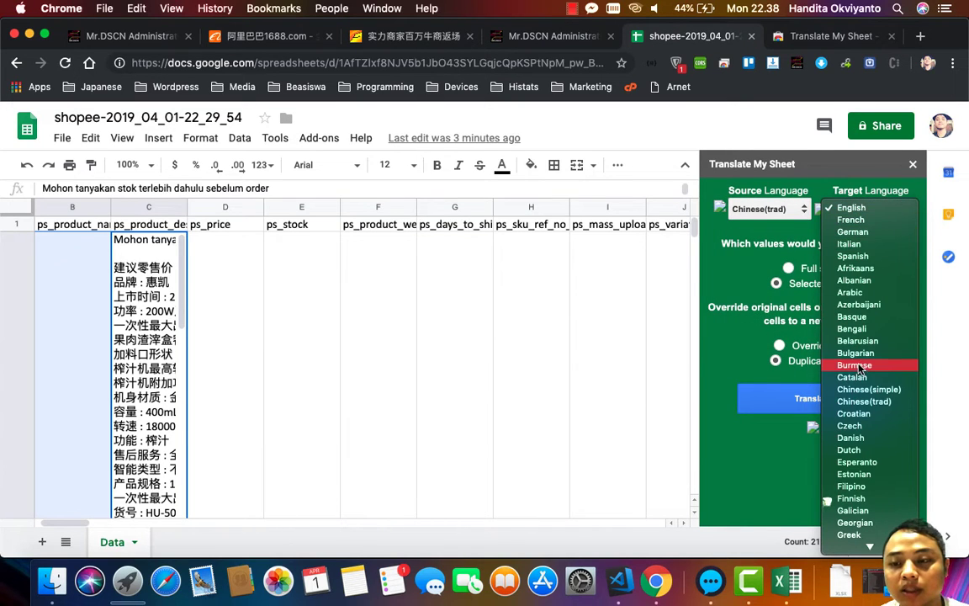
scroll(858, 370, down, 5)
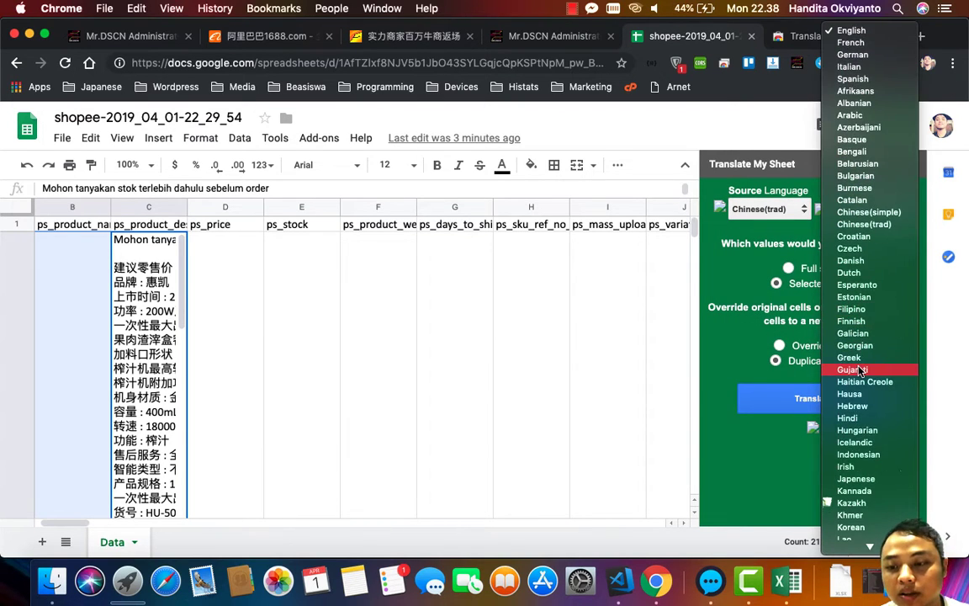
click(858, 454)
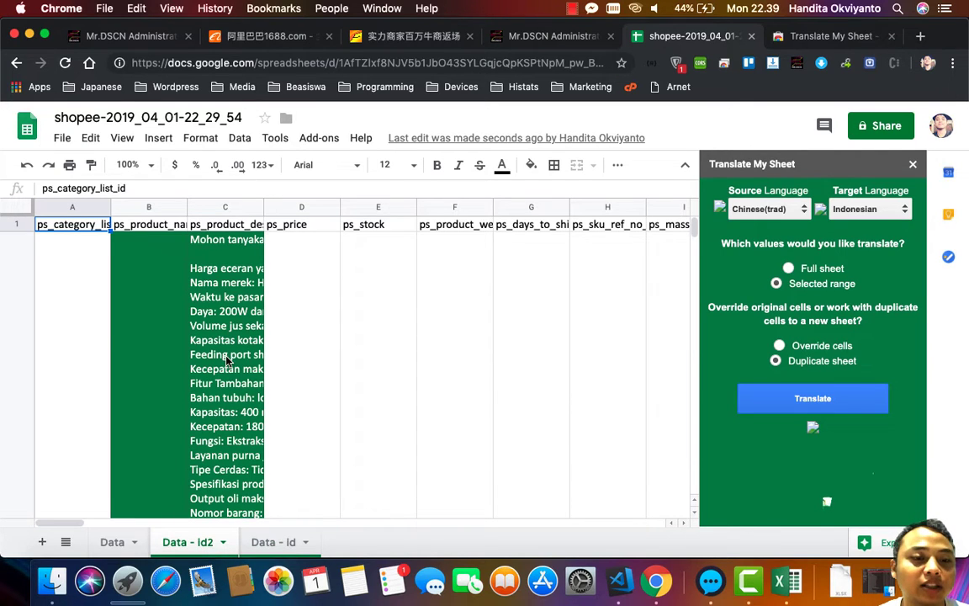
Step: Examine the product descriptions down the Data - id2 sheet for translated and untranslated rows
scroll(226, 360, down, 5)
scroll(225, 362, right, 2)
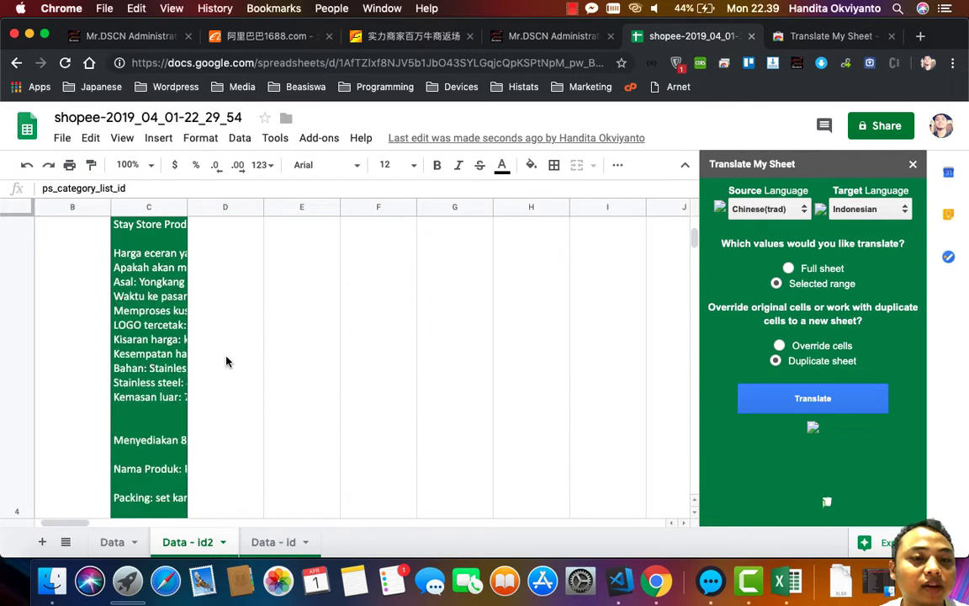
scroll(225, 362, up, 5)
scroll(226, 361, right, 1)
scroll(225, 360, left, 2)
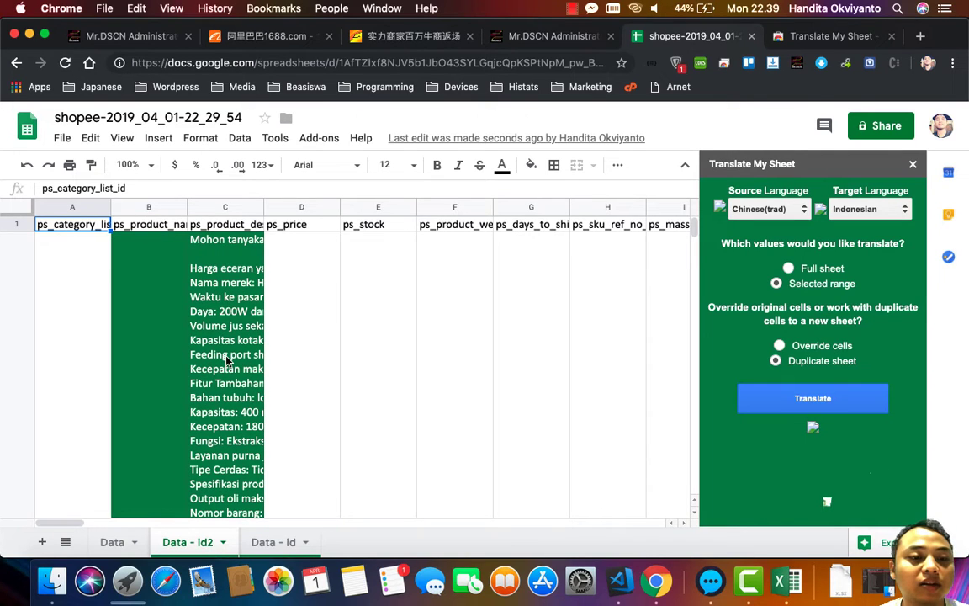
scroll(226, 360, down, 5)
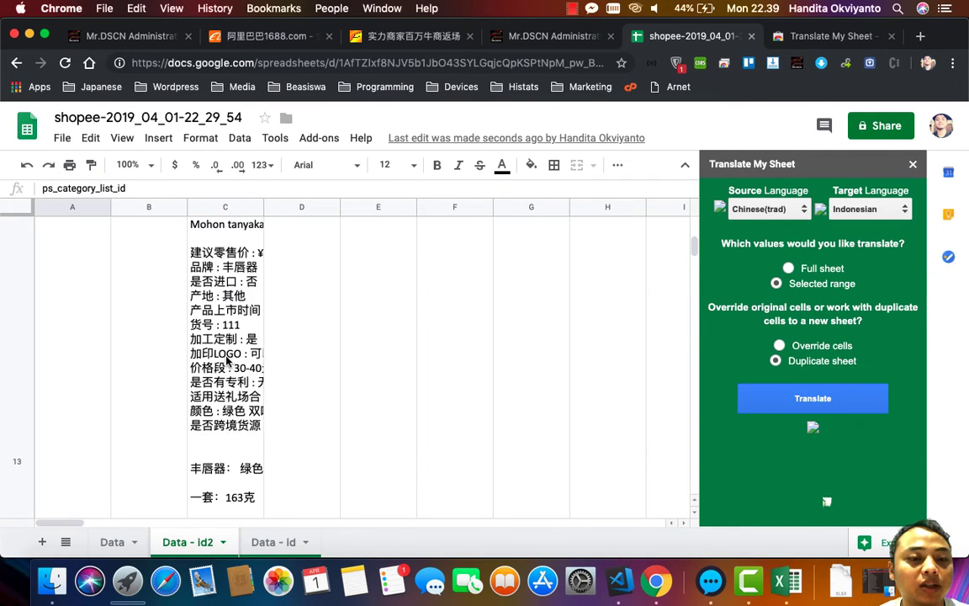
scroll(225, 360, up, 3)
scroll(226, 360, down, 3)
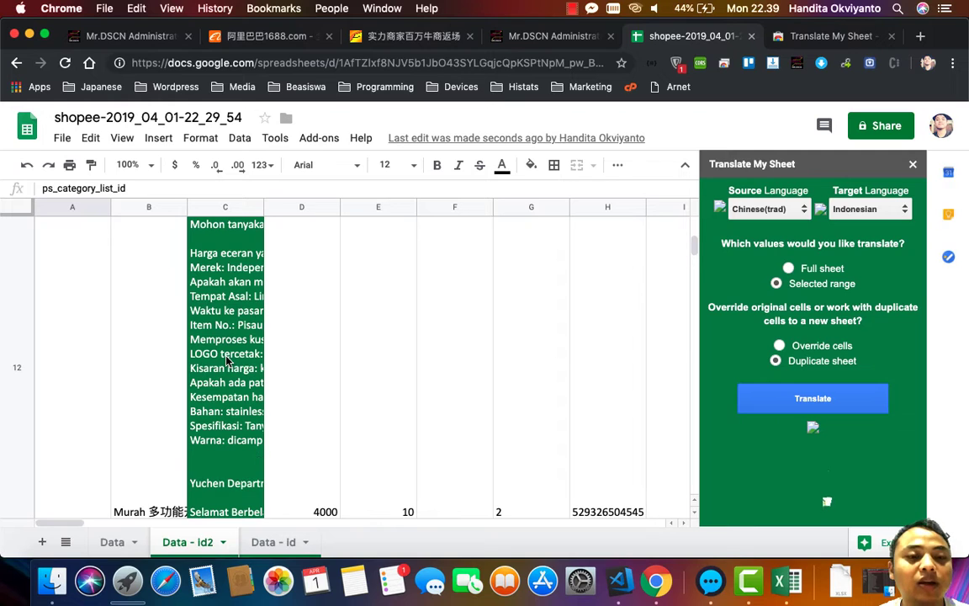
scroll(226, 360, down, 5)
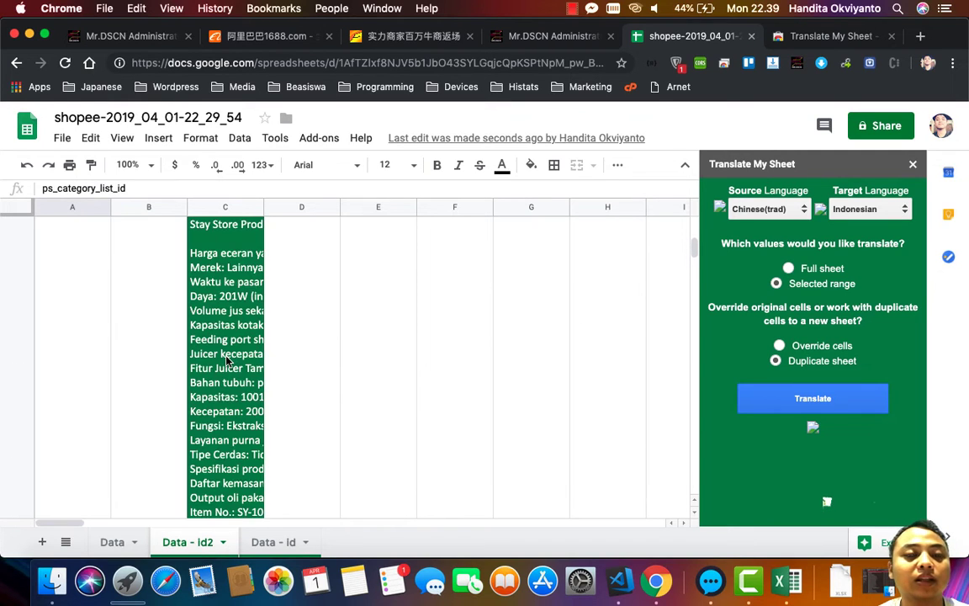
scroll(226, 360, down, 5)
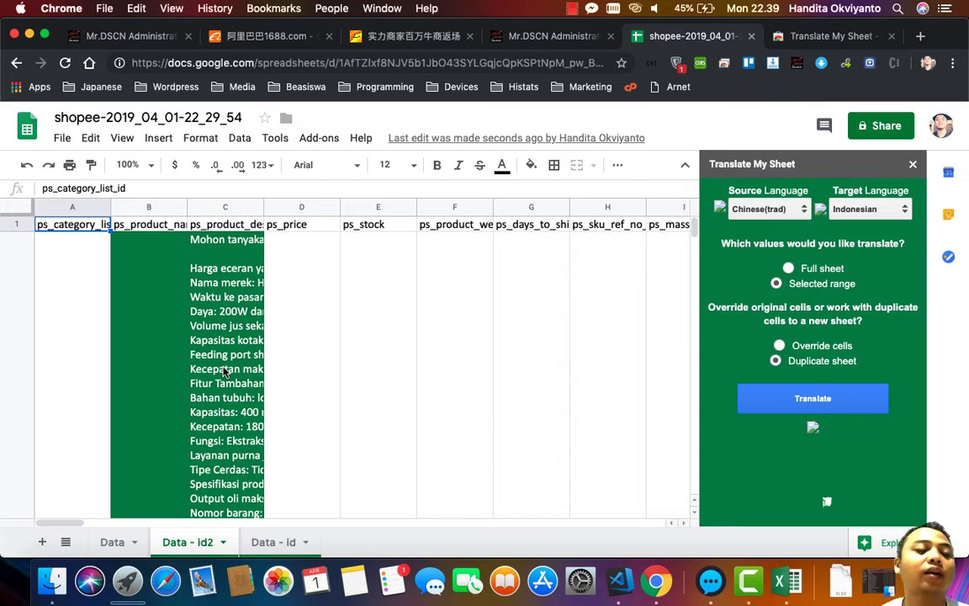
Step: Check the full contents of the first product's name, price and description cells on the Data - id2 sheet
click(160, 345)
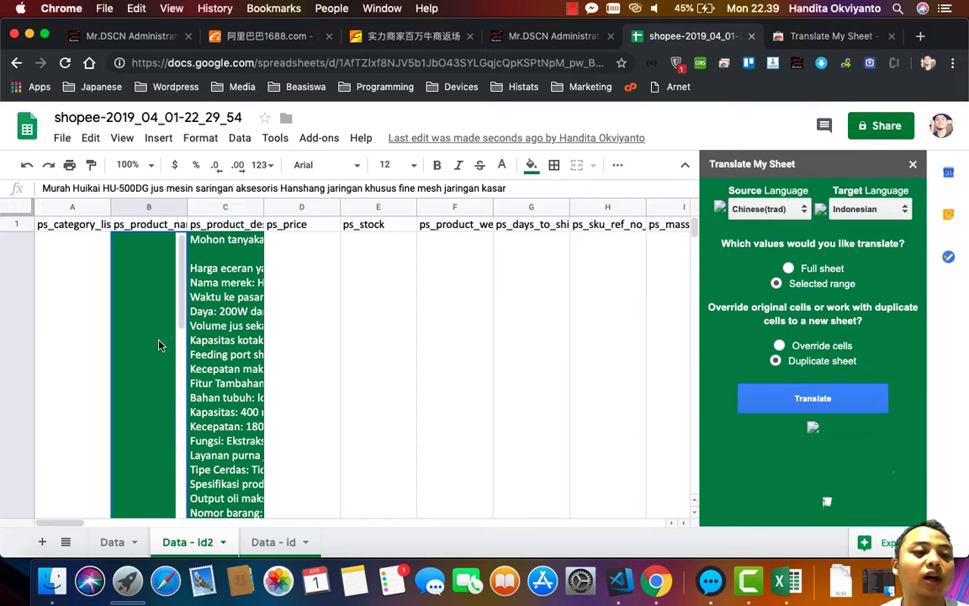
click(323, 340)
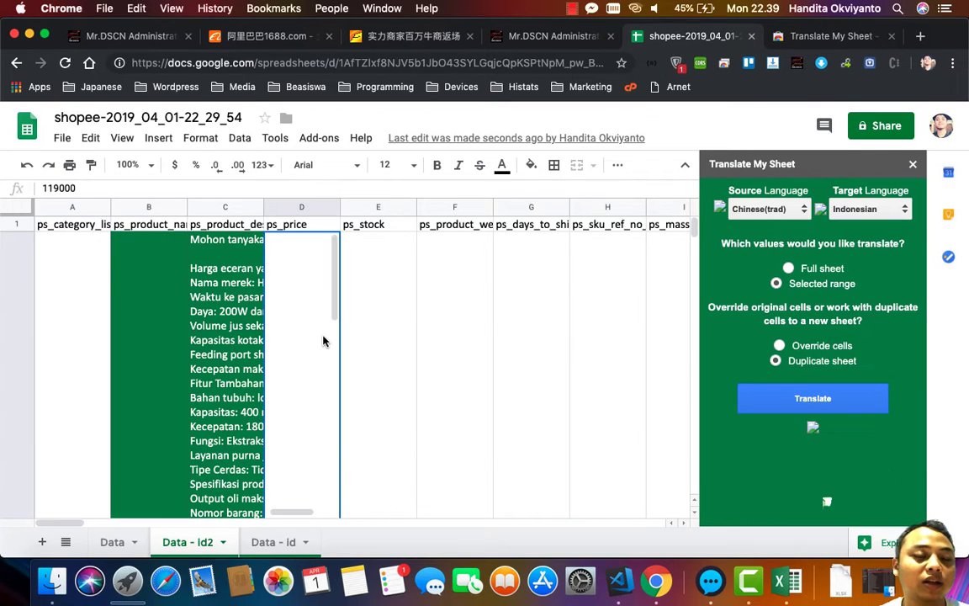
click(221, 330)
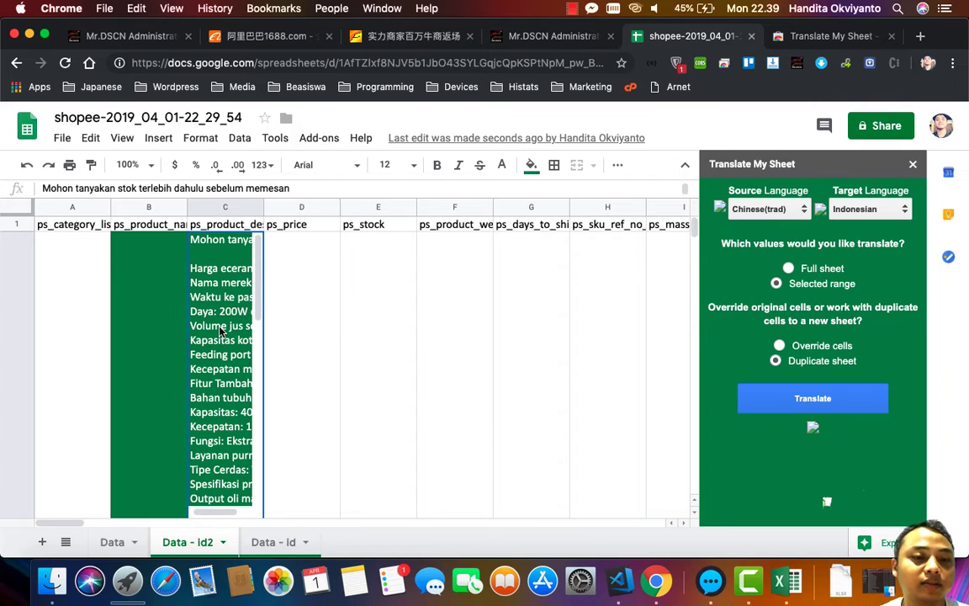
Step: Check the product descriptions on the Data - id2 sheet down to about row 51 for cells left in Chinese
scroll(71, 379, down, 5)
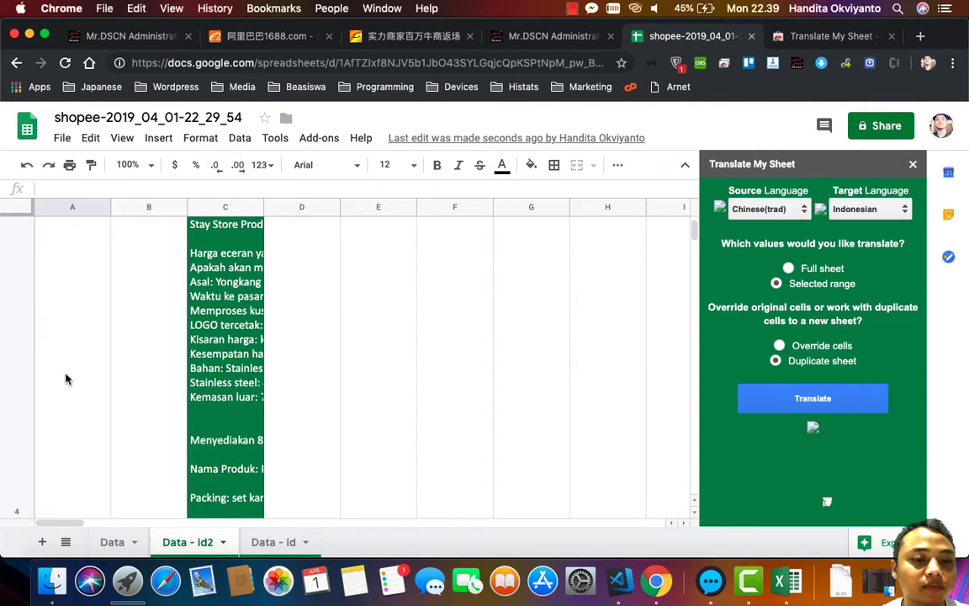
scroll(66, 378, down, 3)
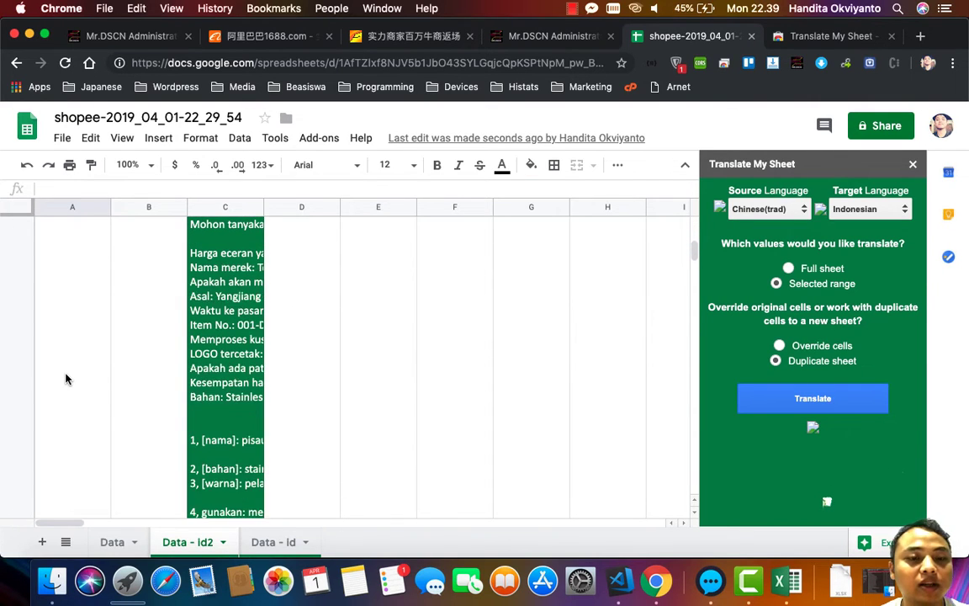
scroll(65, 378, down, 4)
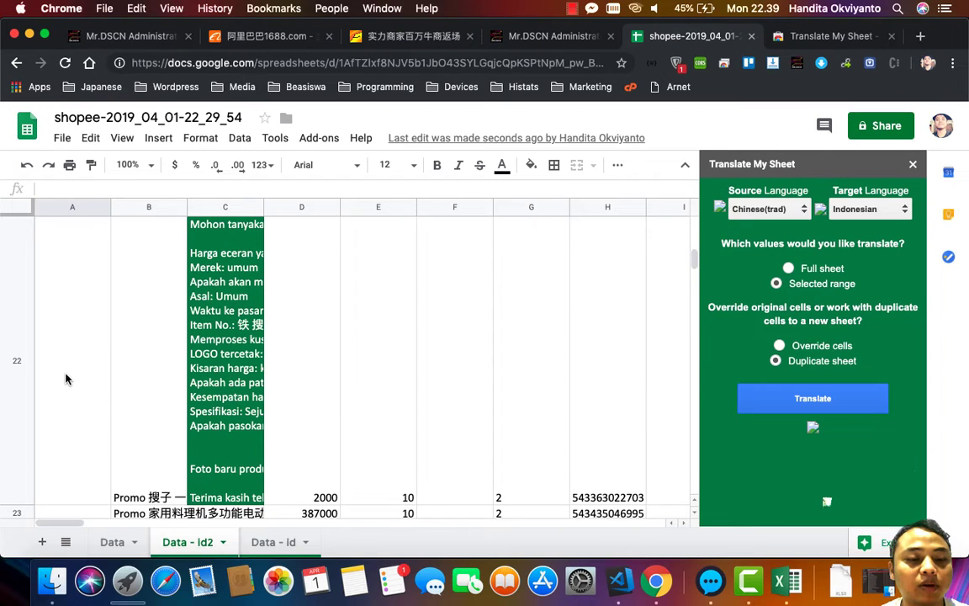
scroll(135, 377, up, 5)
scroll(135, 377, down, 4)
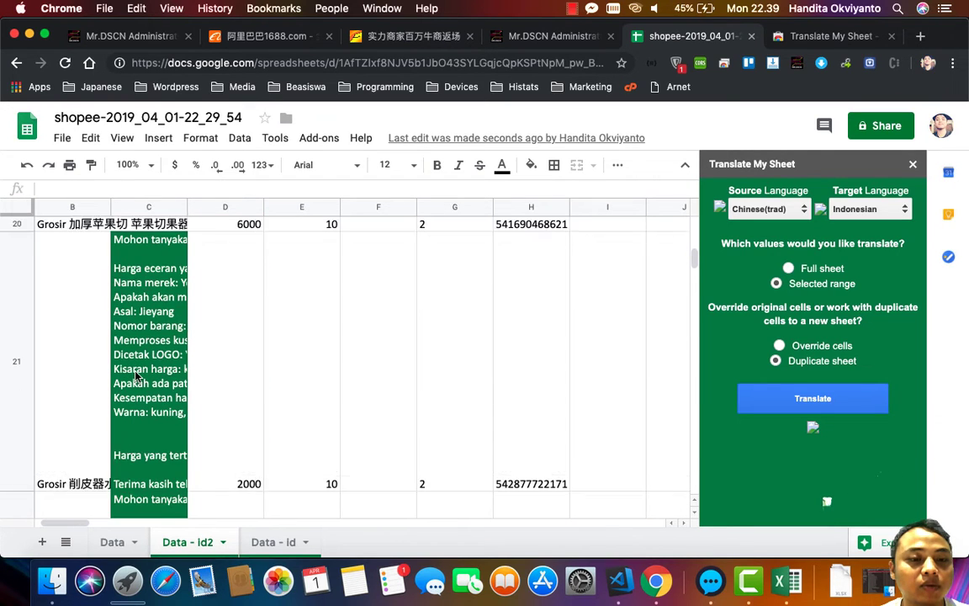
scroll(134, 377, down, 6)
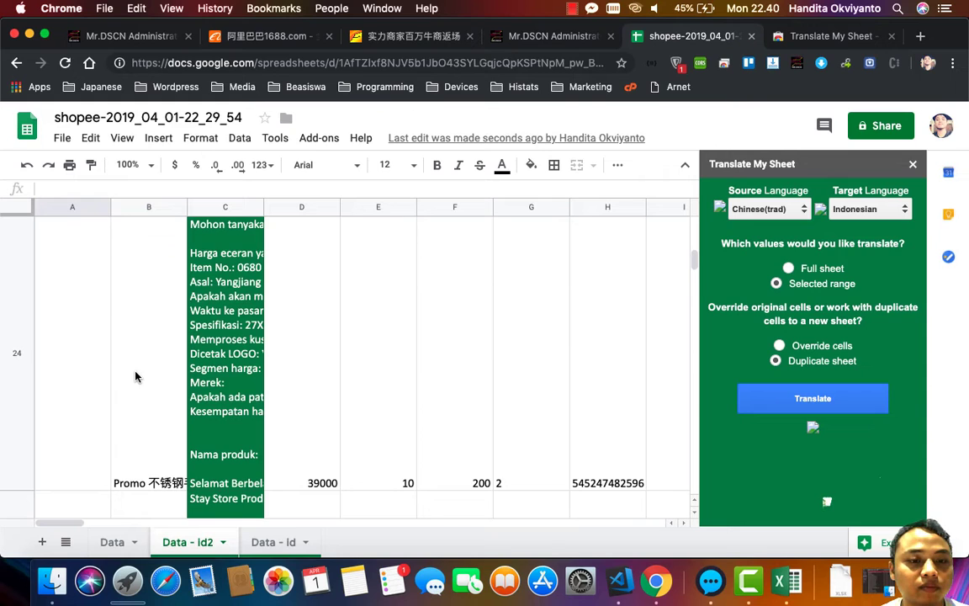
scroll(134, 377, down, 10)
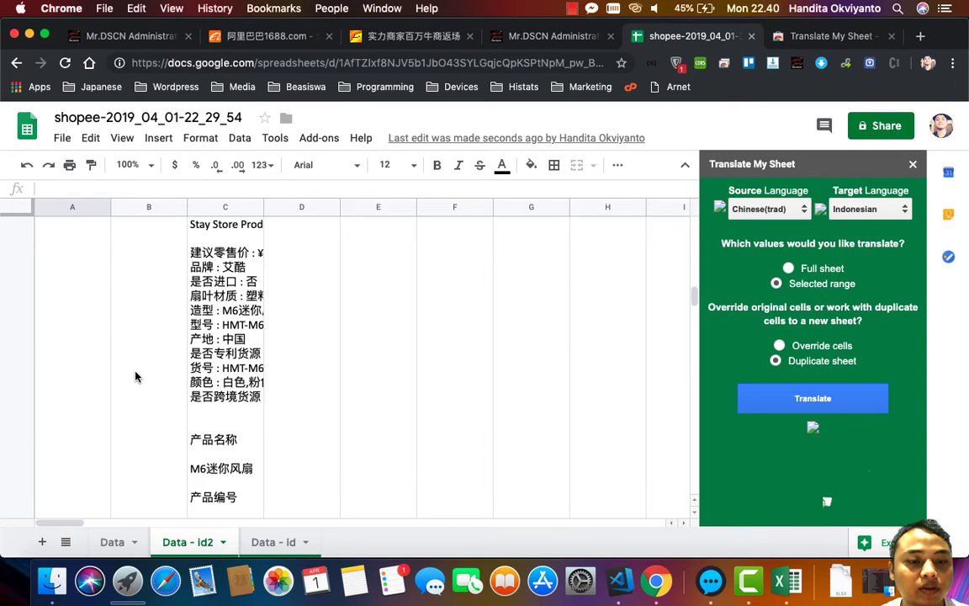
scroll(135, 377, down, 2)
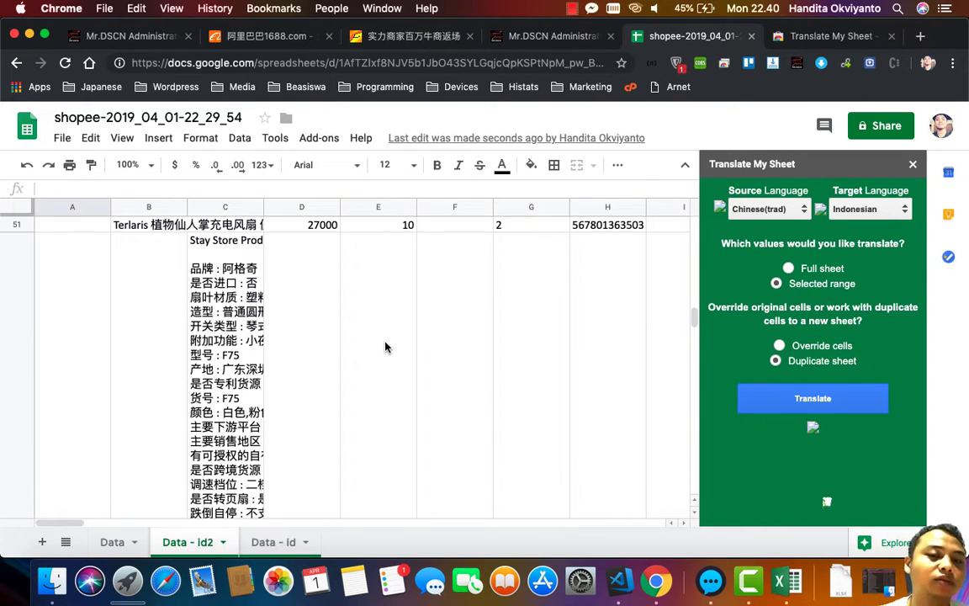
scroll(303, 352, up, 6)
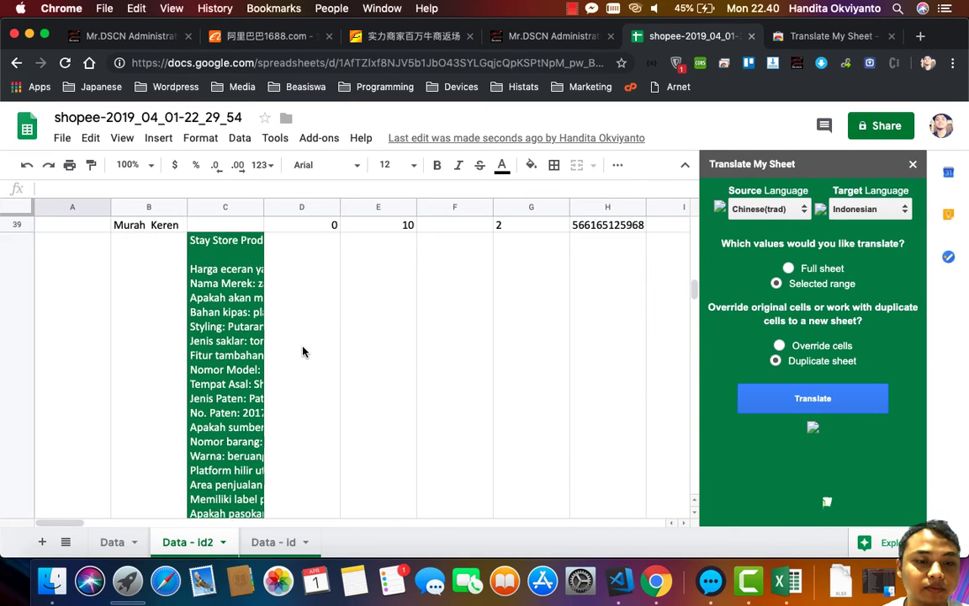
scroll(303, 351, down, 5)
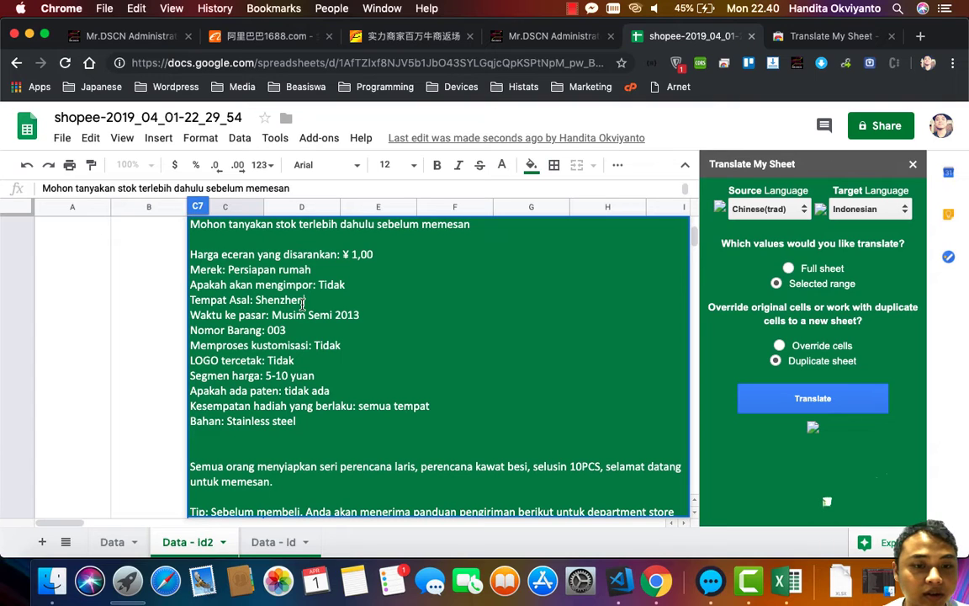
Step: Read through the full translated description in cell C7, from the product specifications to the after-sales instructions, without changing it
drag(278, 239, 429, 295)
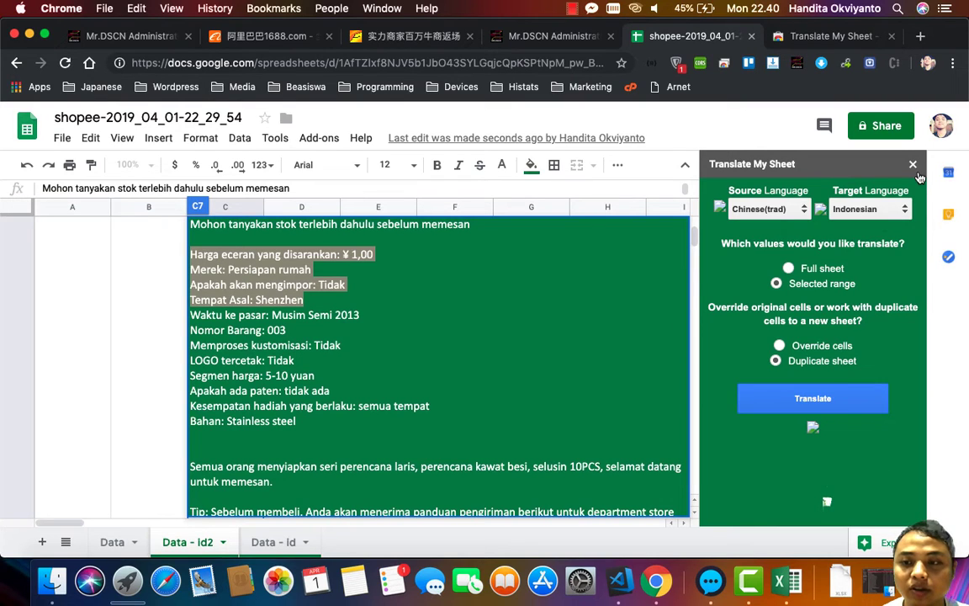
click(302, 370)
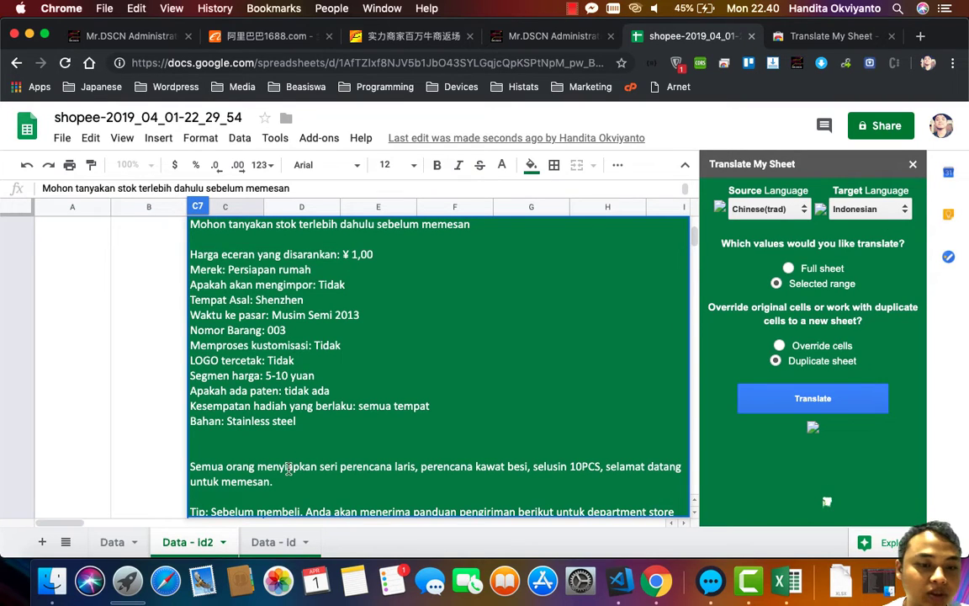
scroll(284, 366, down, 10)
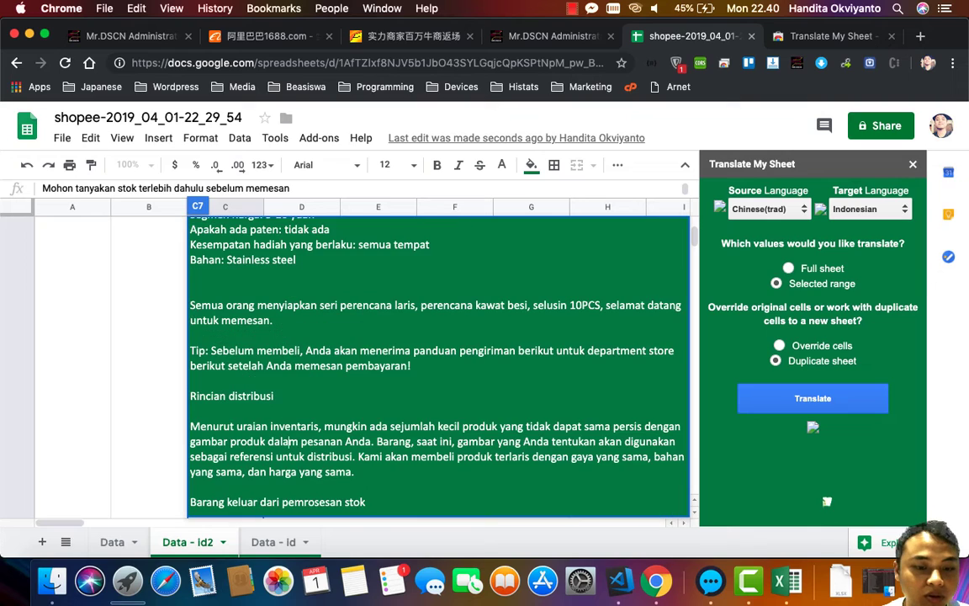
scroll(291, 421, down, 4)
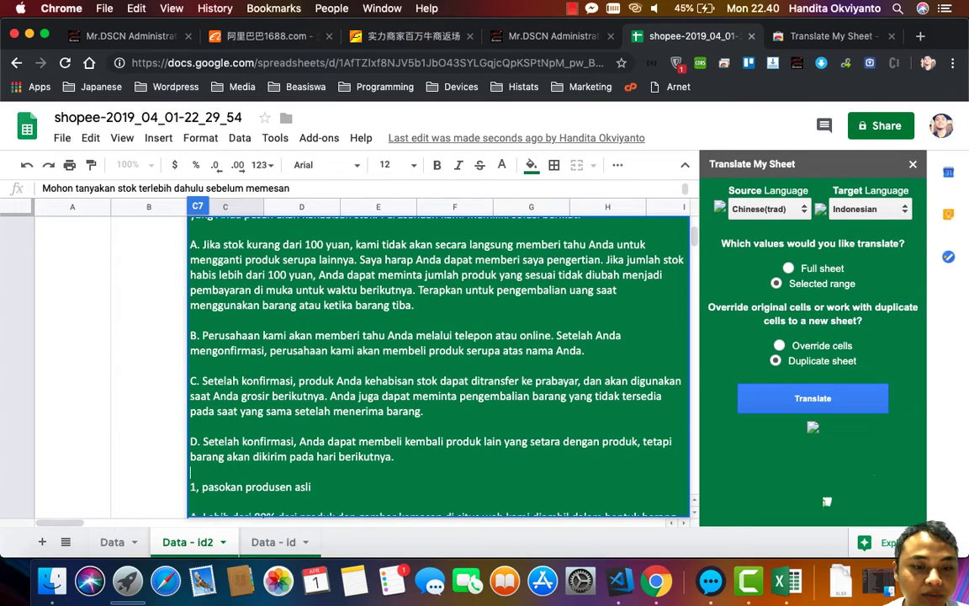
scroll(286, 395, down, 4)
scroll(286, 446, down, 4)
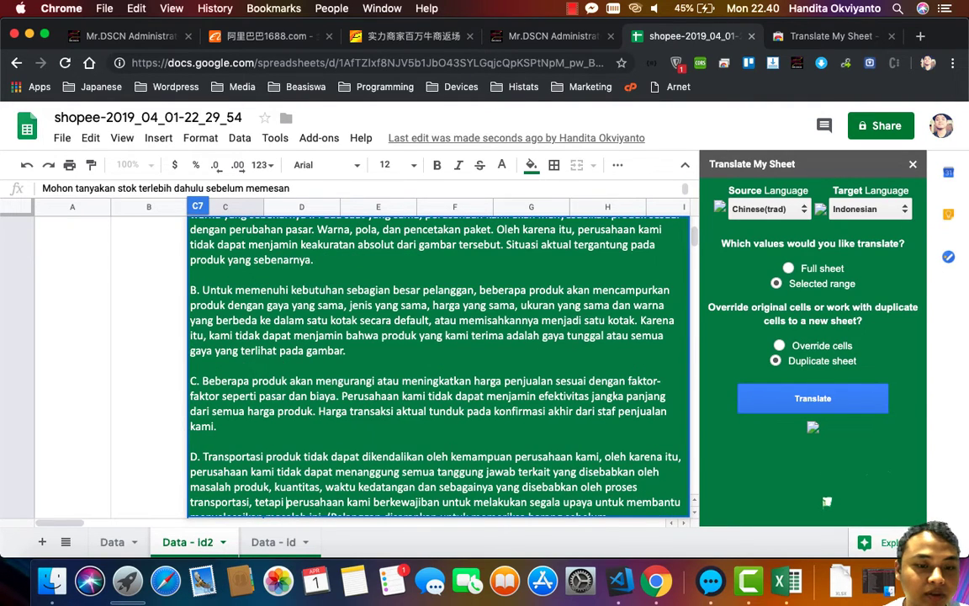
scroll(286, 502, down, 14)
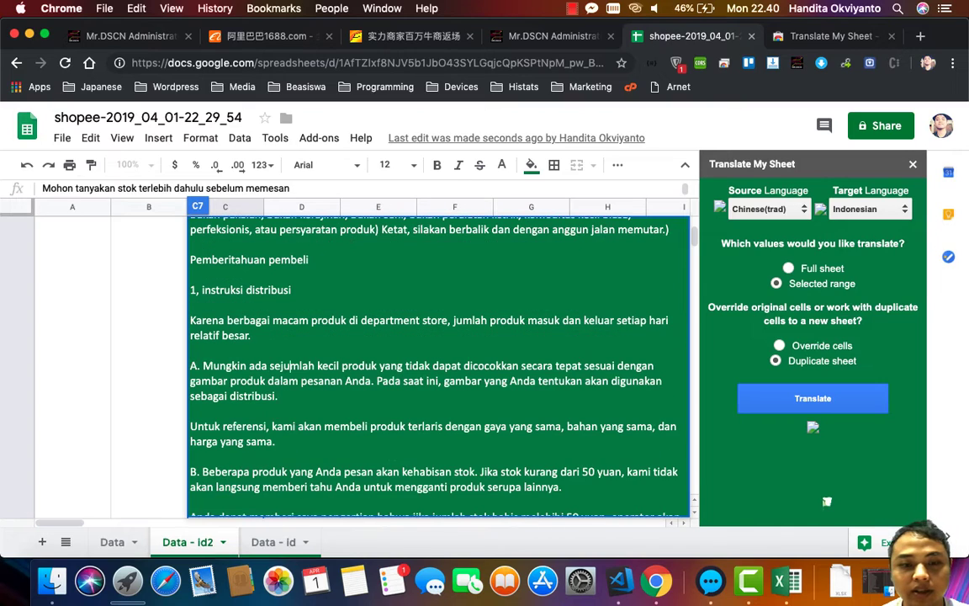
scroll(282, 412, down, 4)
scroll(191, 471, down, 4)
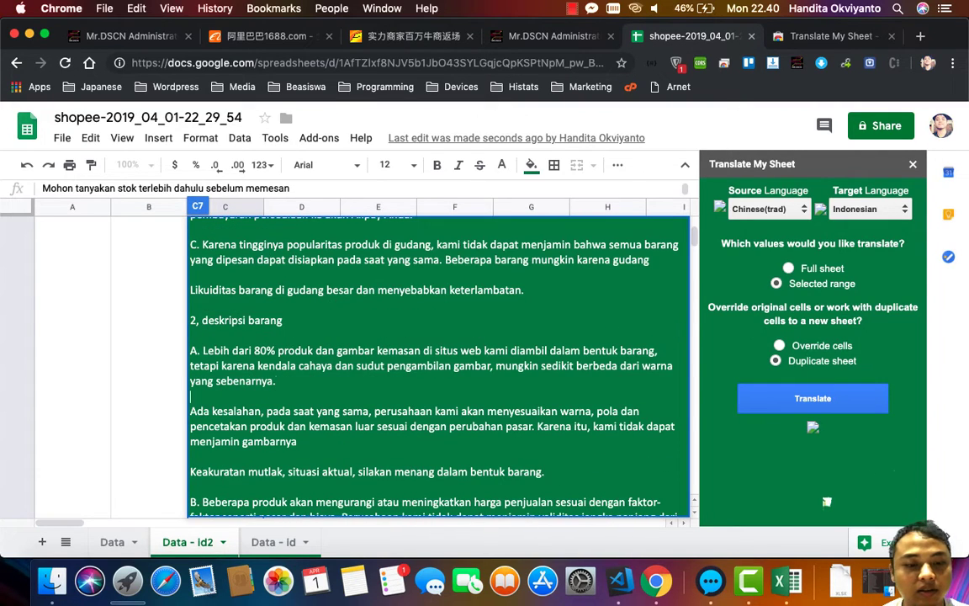
scroll(190, 486, down, 4)
scroll(289, 502, down, 4)
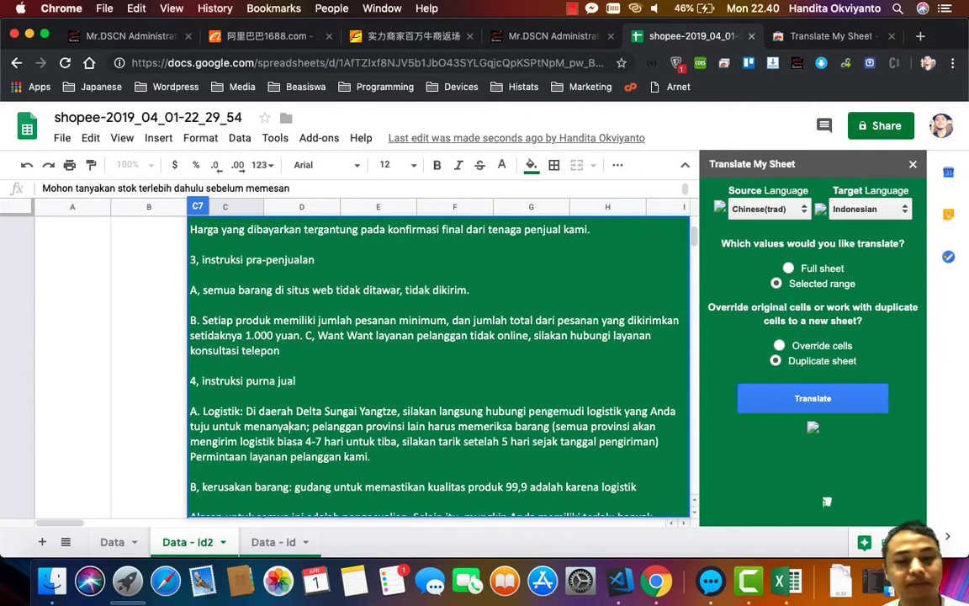
key(Escape)
Step: Review the remaining descriptions down to the last product in row 113 and back up, comparing translated and untranslated rows
scroll(318, 370, down, 10)
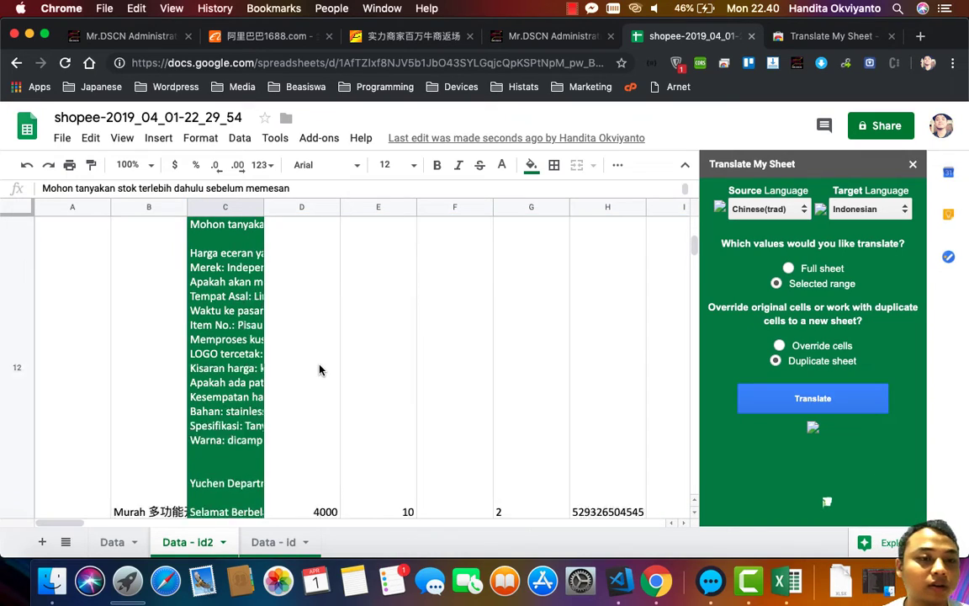
scroll(320, 370, down, 10)
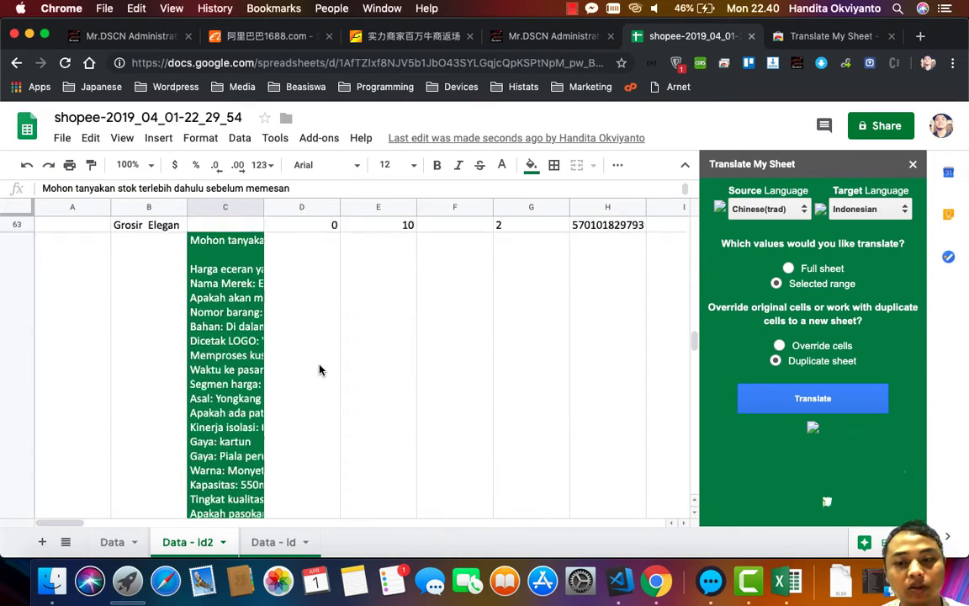
scroll(319, 370, down, 5)
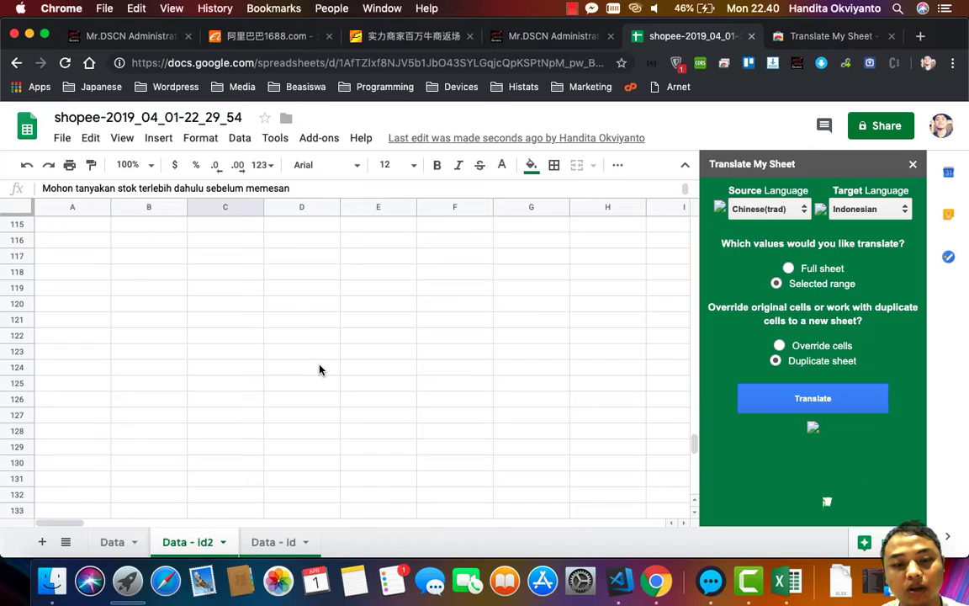
scroll(319, 370, up, 5)
scroll(320, 370, down, 8)
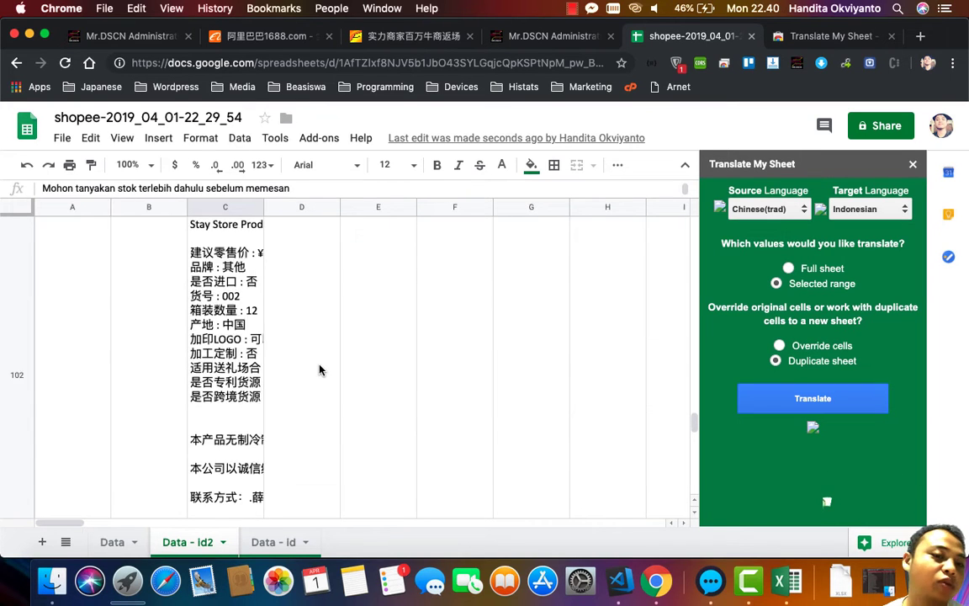
scroll(320, 370, up, 3)
scroll(319, 370, up, 1)
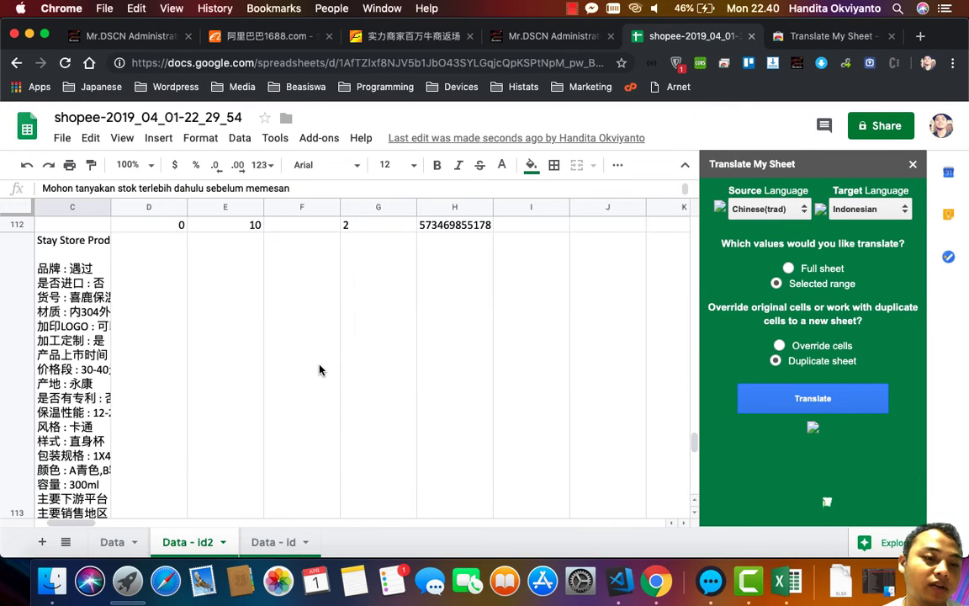
scroll(320, 370, down, 1)
scroll(319, 370, up, 20)
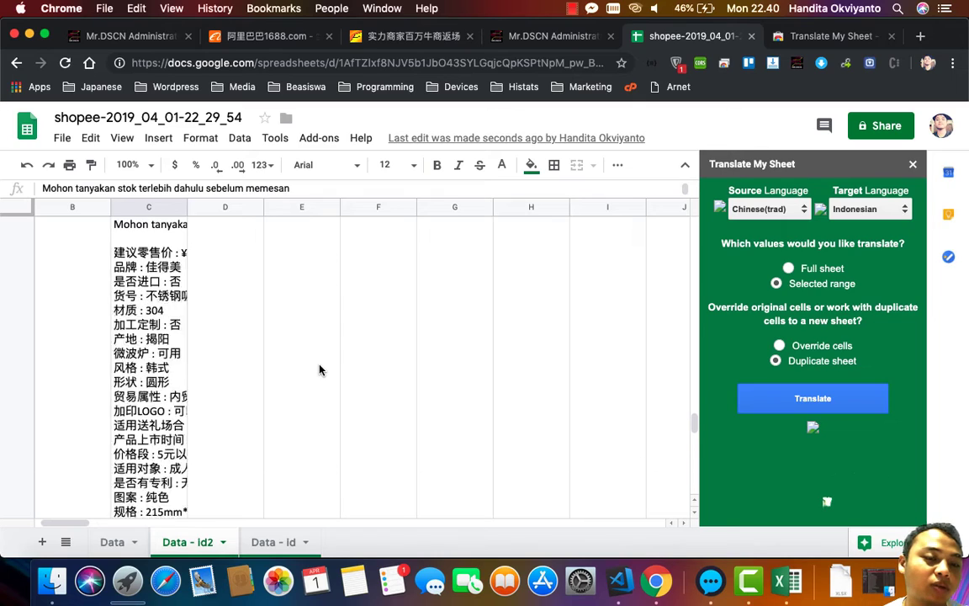
scroll(320, 370, up, 10)
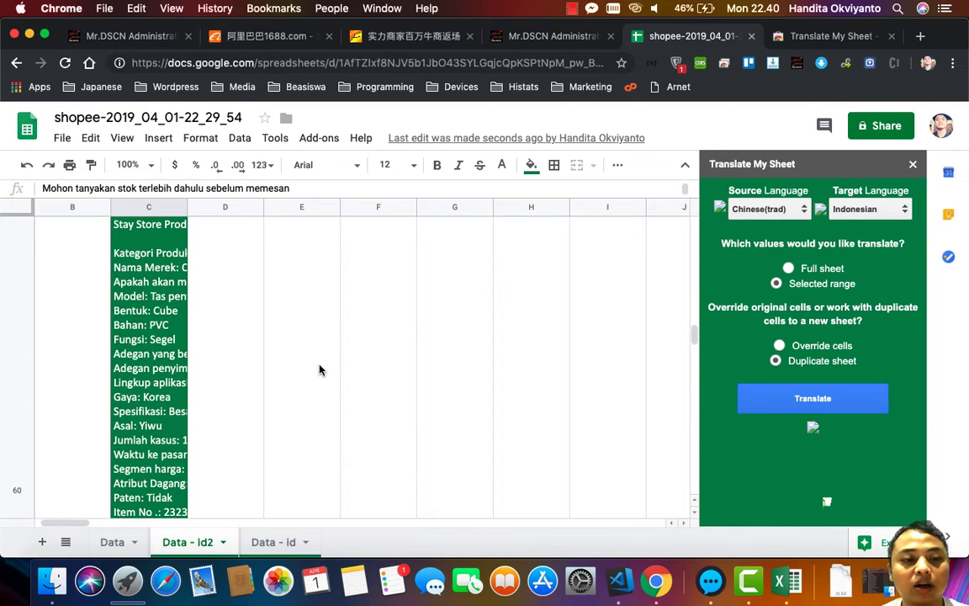
scroll(320, 370, up, 8)
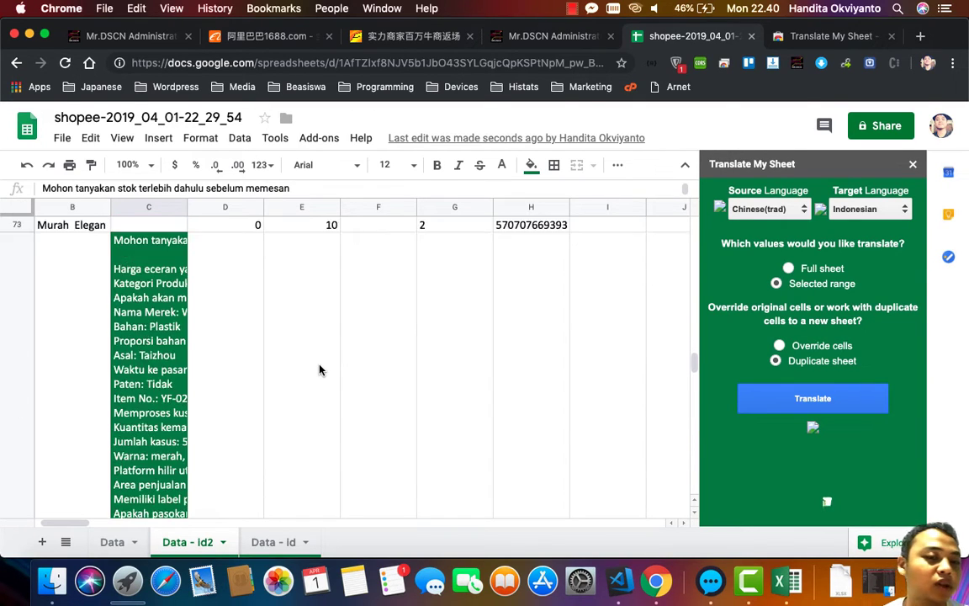
scroll(320, 370, up, 5)
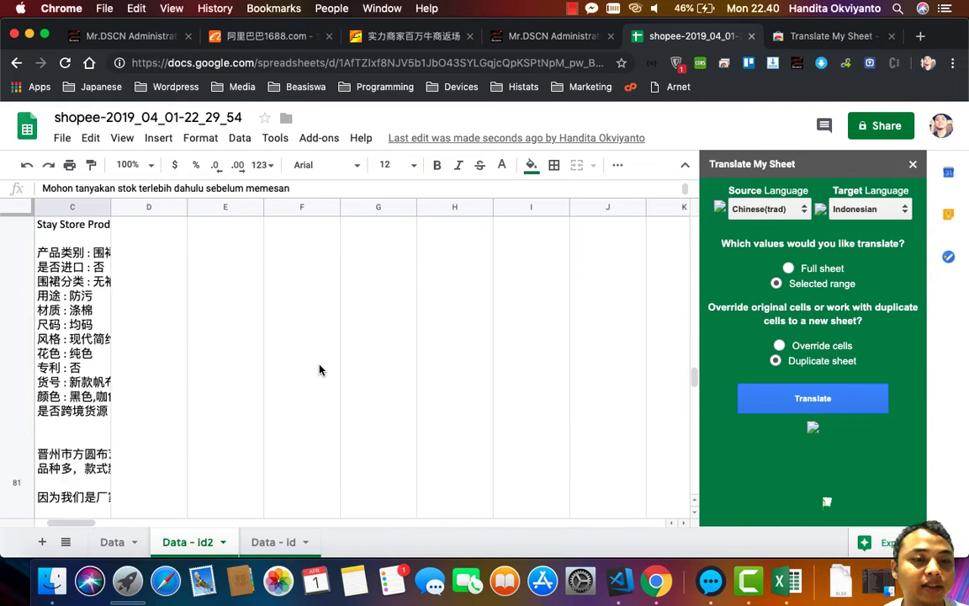
scroll(320, 370, left, 3)
scroll(319, 370, up, 5)
scroll(320, 370, right, 3)
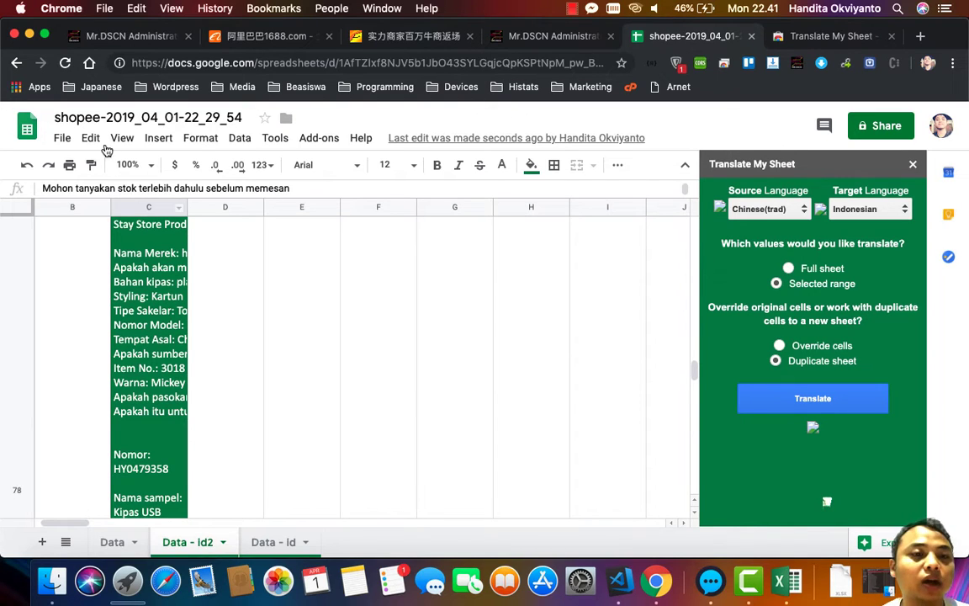
Step: Download the spreadsheet as a Microsoft Excel (.xlsx) file
click(73, 138)
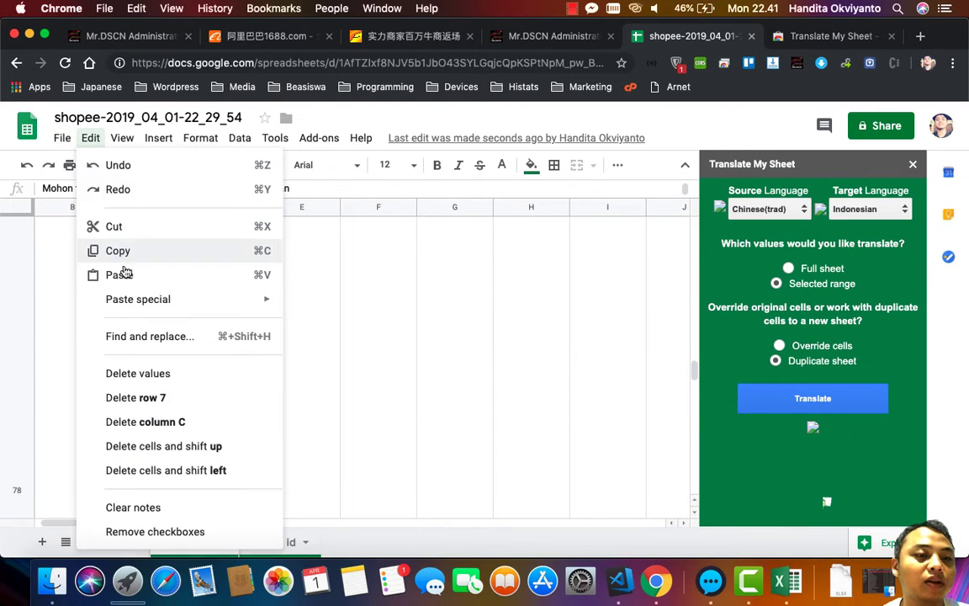
mouse_move(95, 312)
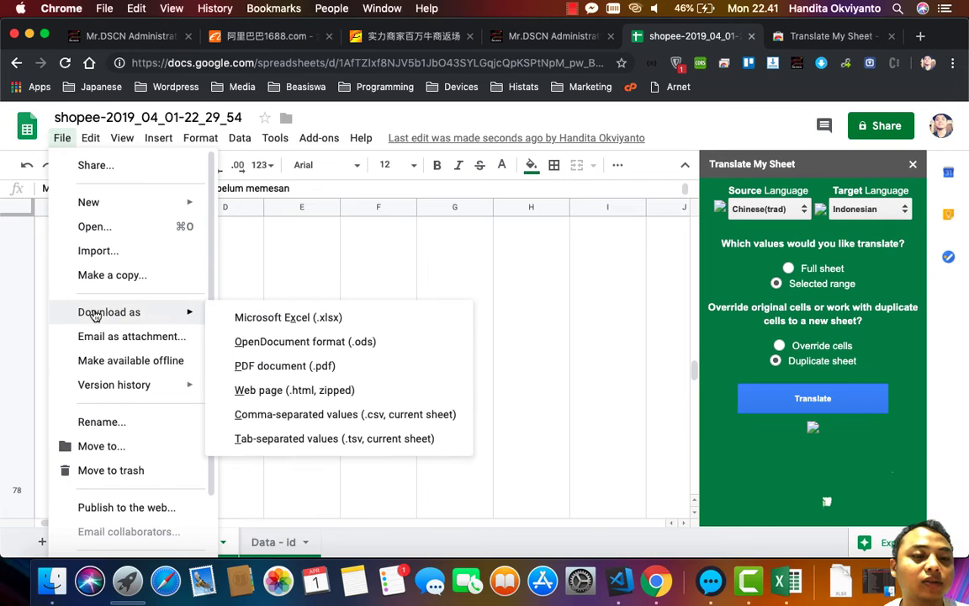
click(295, 321)
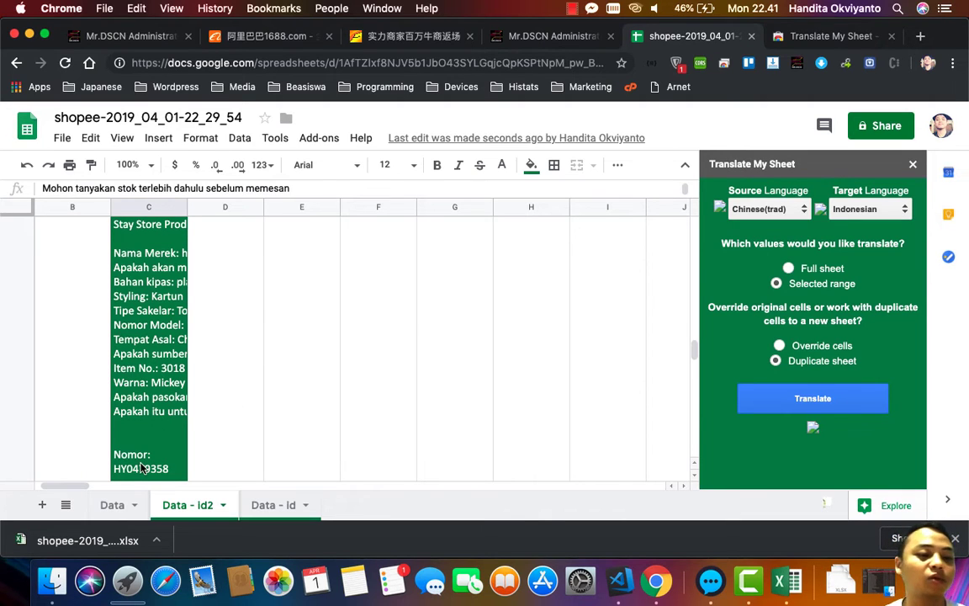
Step: Open the downloaded workbook in Excel, agree to recover its content and view the repair details
click(93, 540)
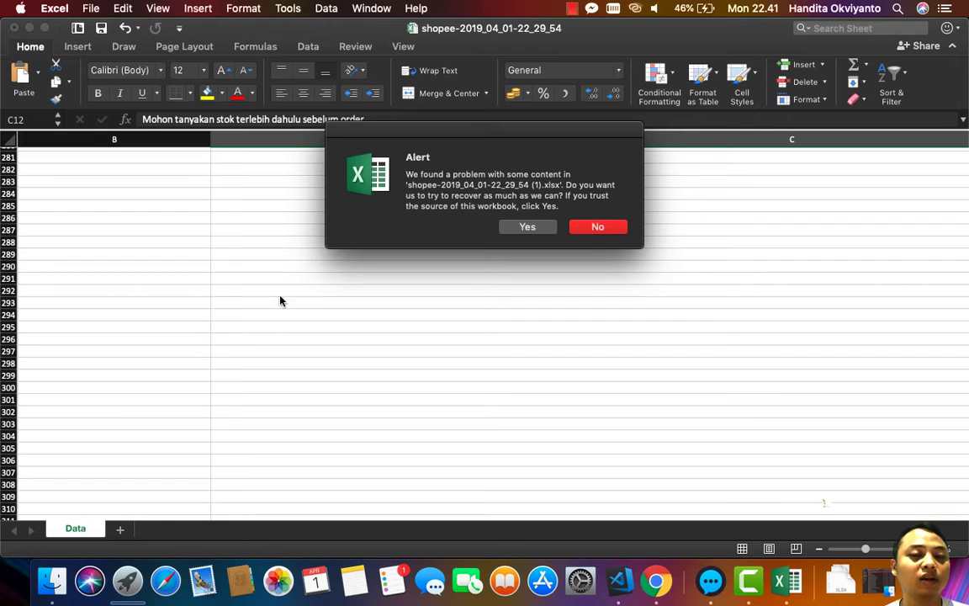
click(531, 228)
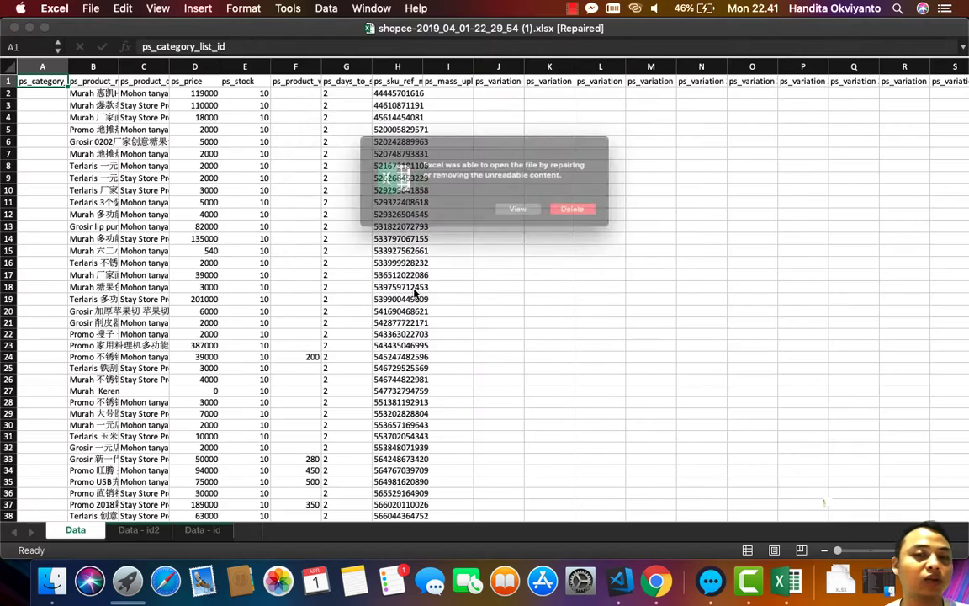
click(516, 220)
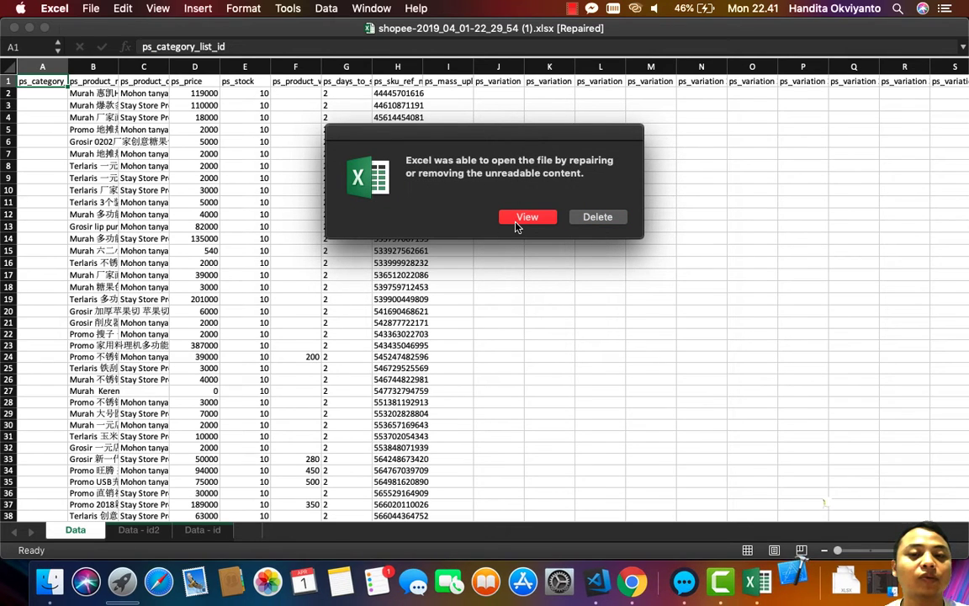
click(543, 218)
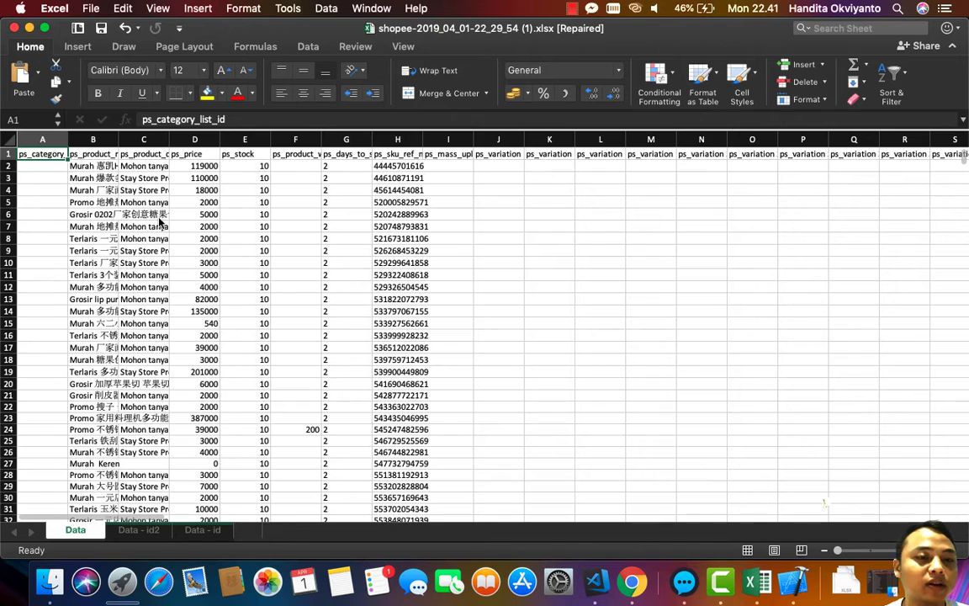
Step: Widen the ps_product_description column on the Data sheet to about 39.50 and check the original product descriptions
click(152, 167)
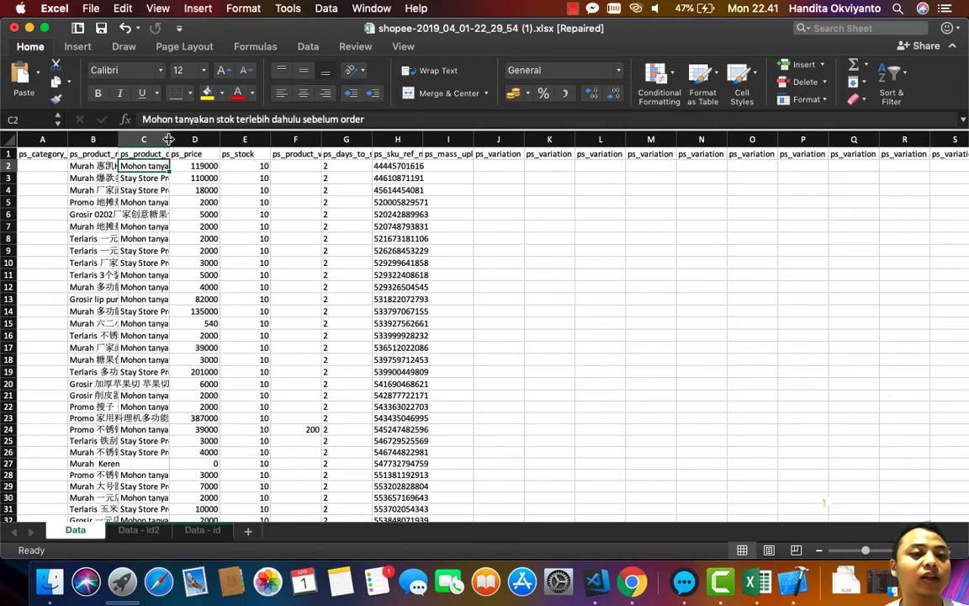
drag(170, 138, 301, 143)
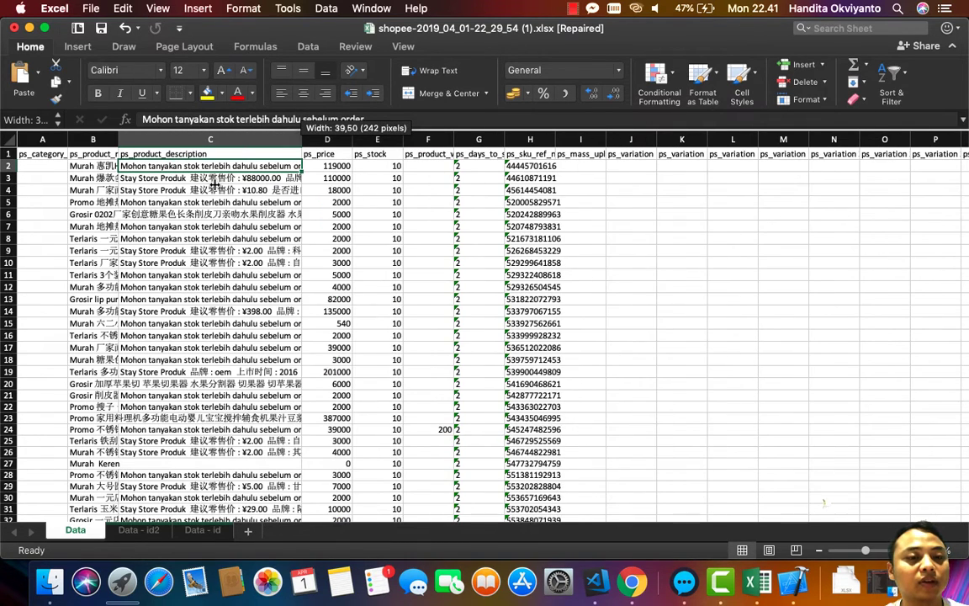
click(215, 184)
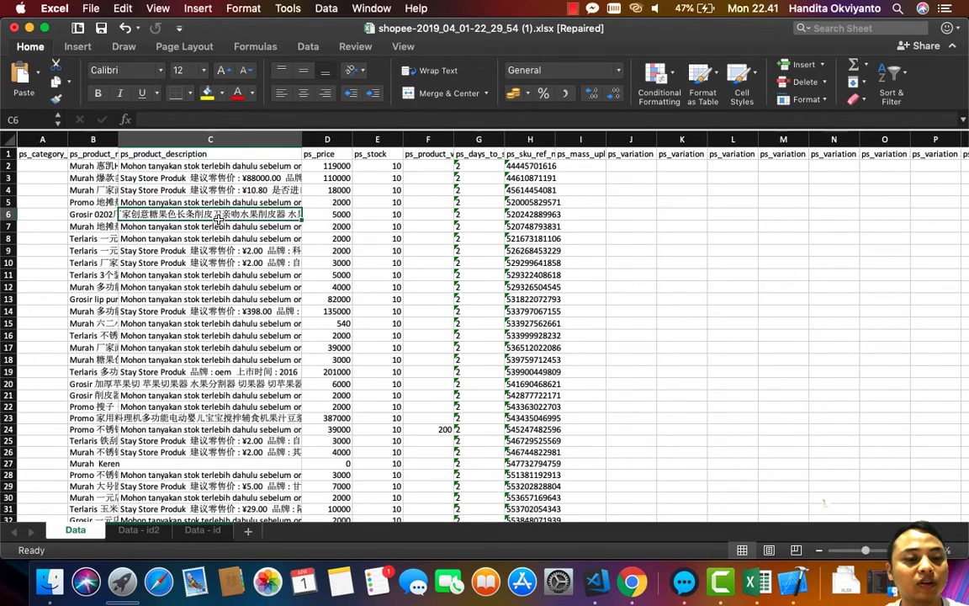
click(218, 286)
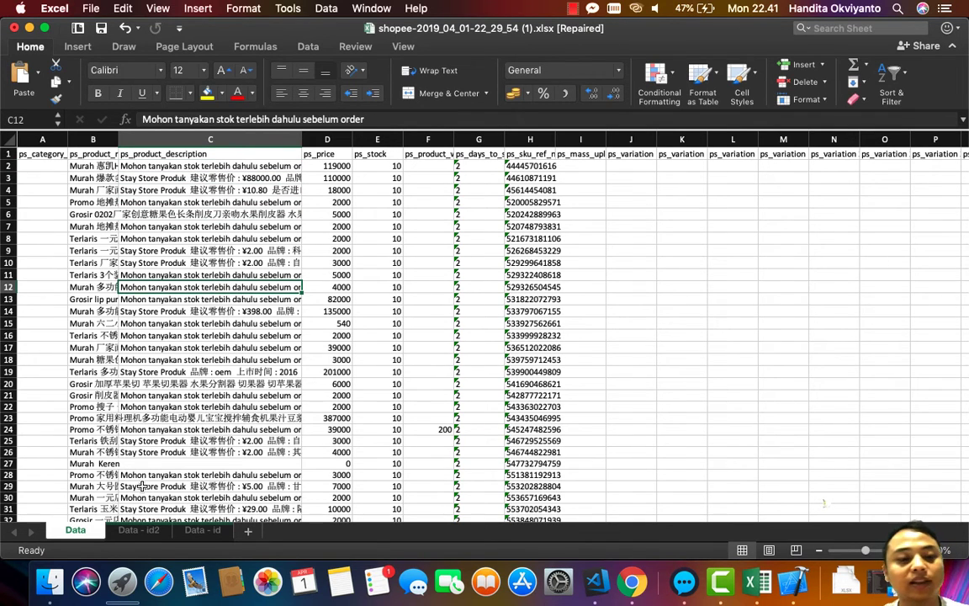
Step: Review the Data - id2 sheet, scrolling through its rows and inspecting individual product names and translated descriptions
click(130, 532)
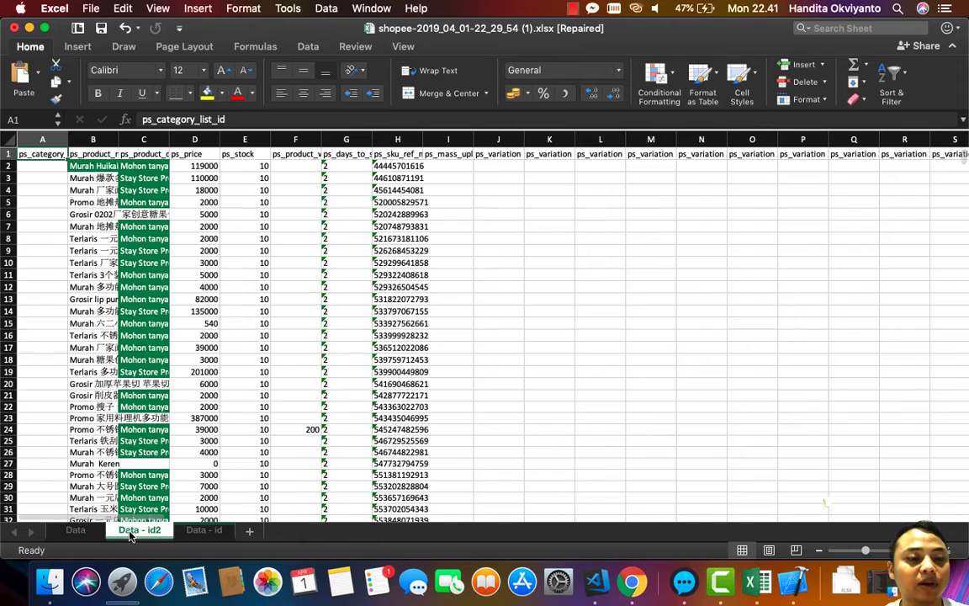
click(148, 189)
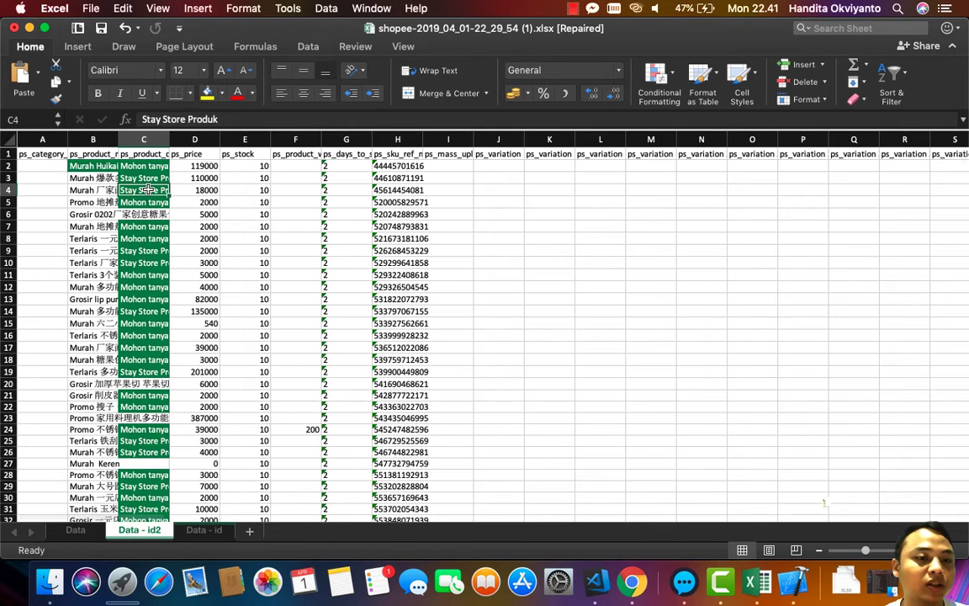
click(146, 249)
scroll(146, 249, down, 1)
scroll(144, 249, down, 20)
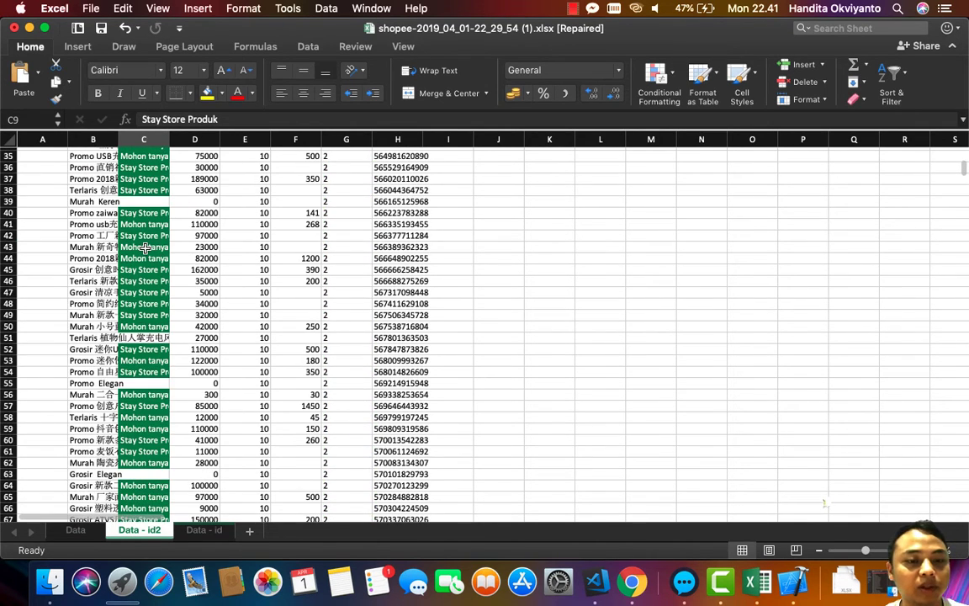
scroll(145, 248, right, 2)
scroll(144, 248, left, 2)
scroll(144, 248, up, 20)
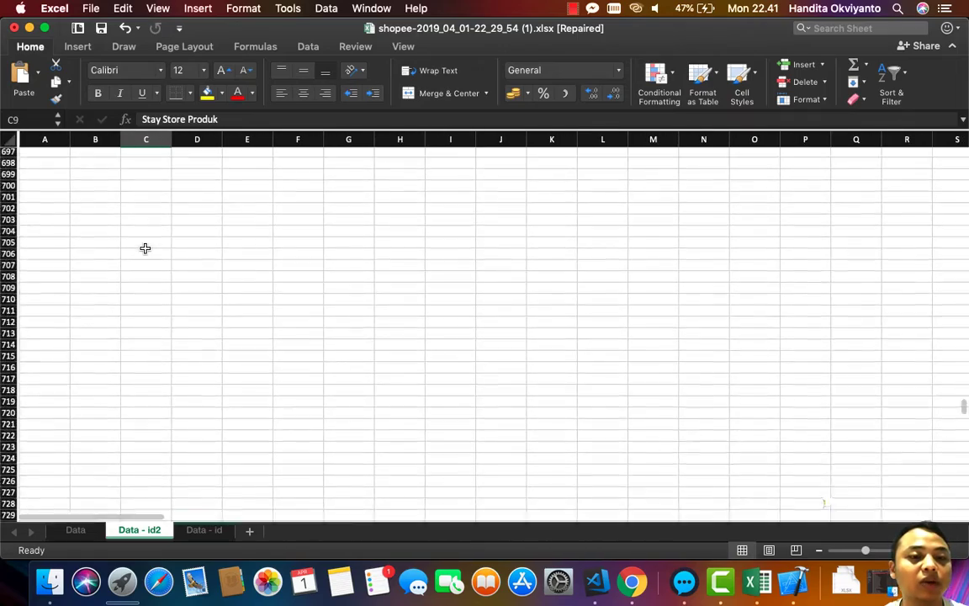
scroll(145, 248, up, 10)
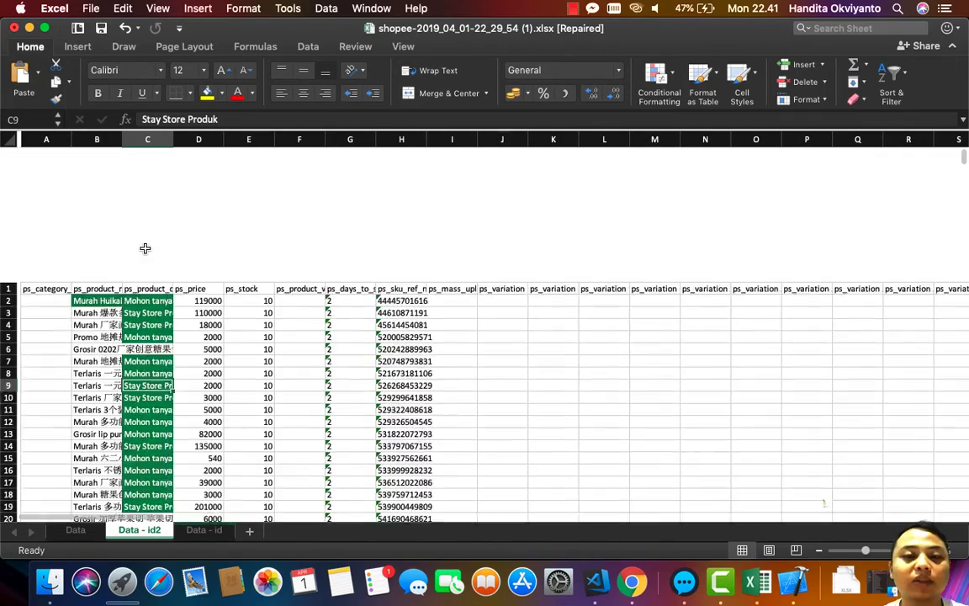
click(116, 274)
scroll(106, 247, down, 5)
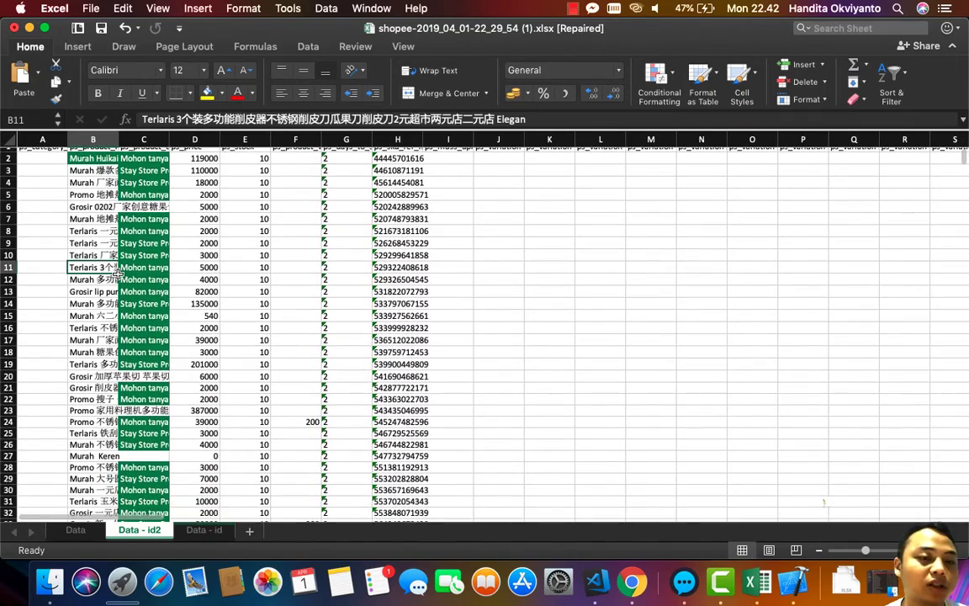
click(138, 269)
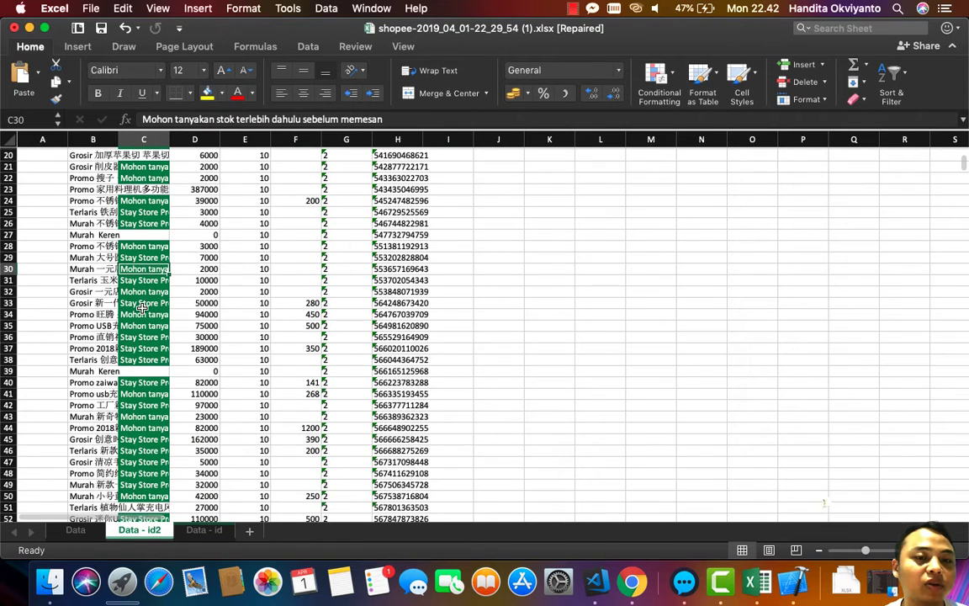
click(143, 305)
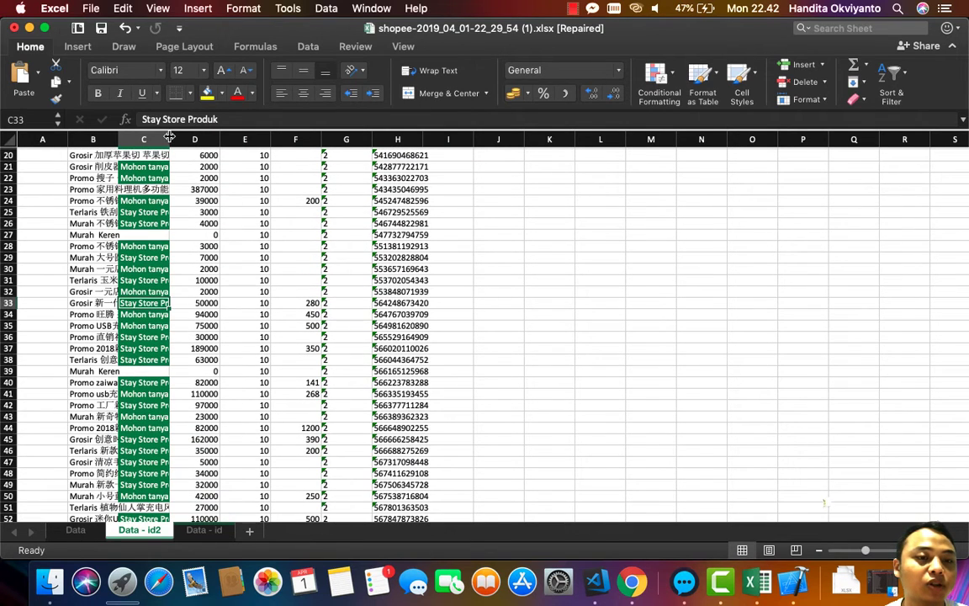
Step: Widen the description column on the Data - id2 sheet to about 33.17 and read the full translated text in cell C24
drag(169, 139, 273, 147)
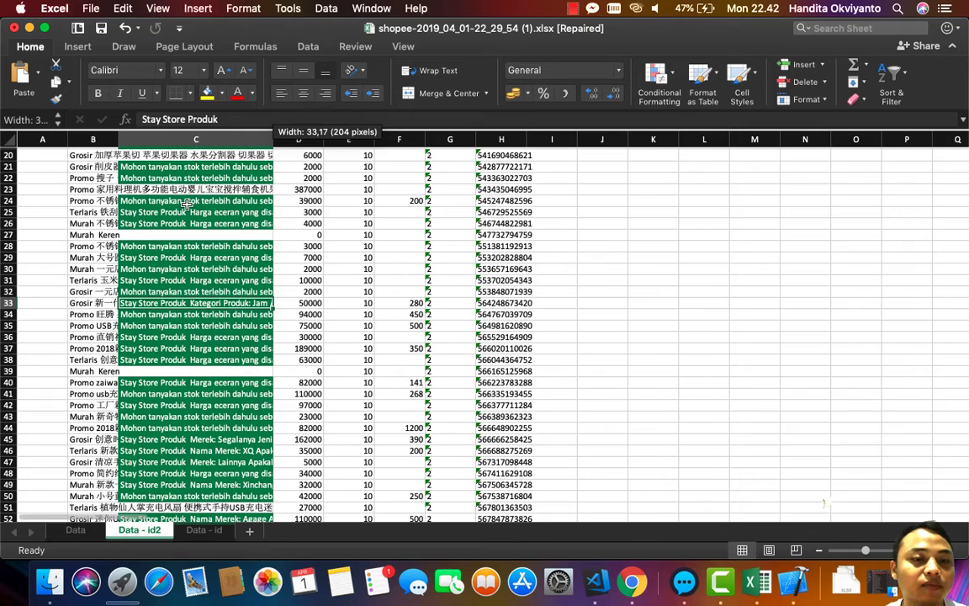
double_click(187, 204)
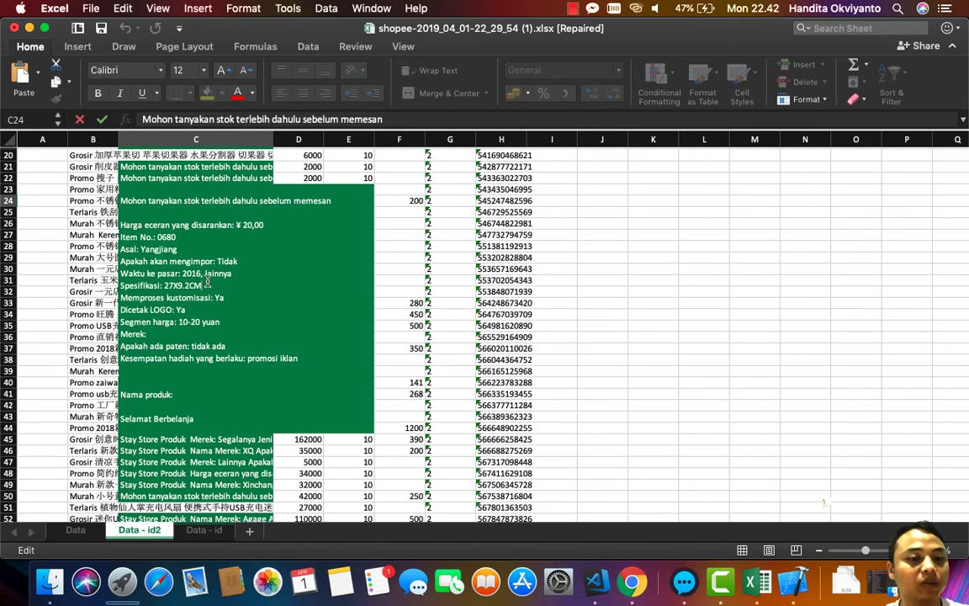
click(676, 267)
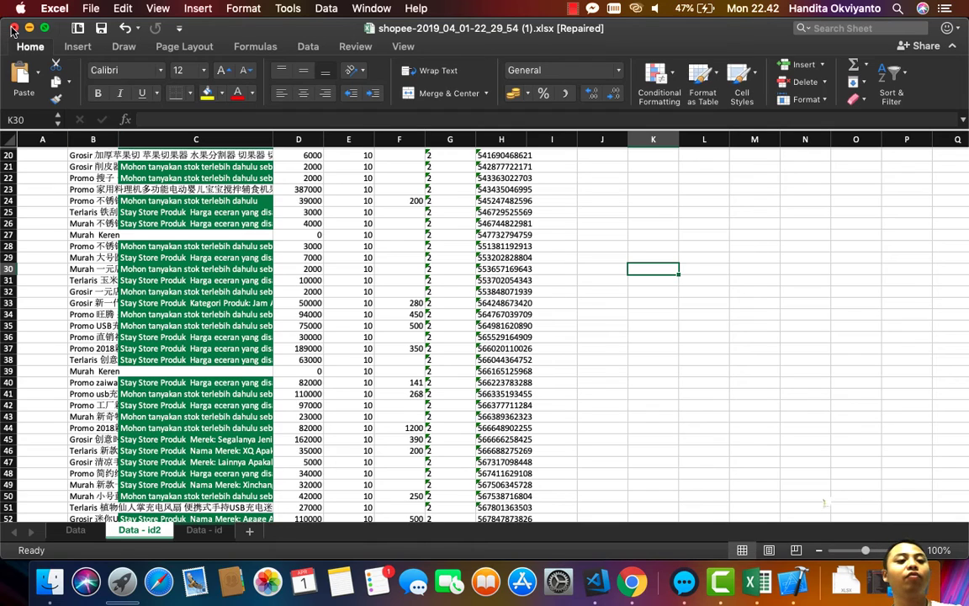
Step: Close both Shopee workbooks without saving changes, and close the repair result file as well
click(13, 30)
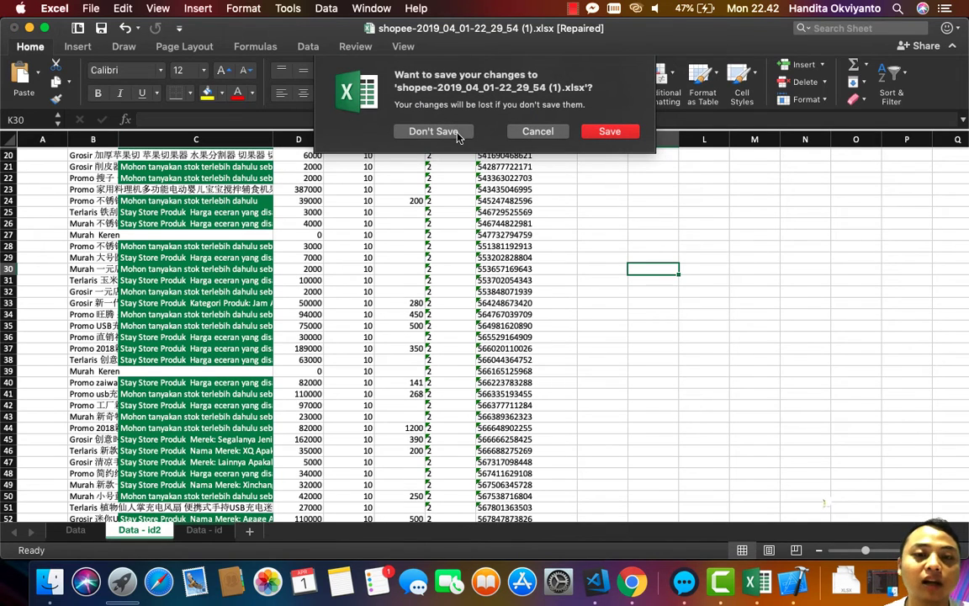
click(412, 129)
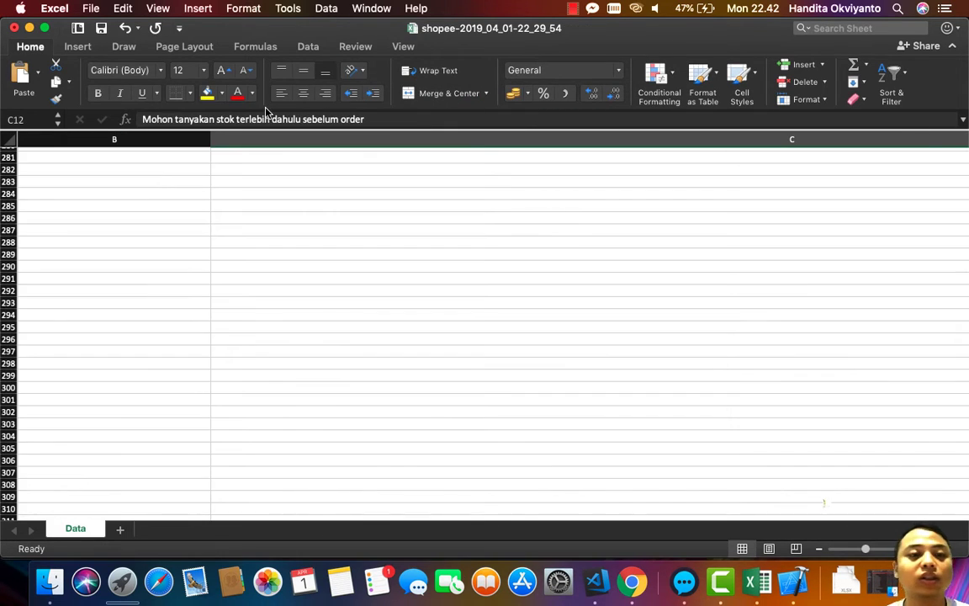
click(13, 28)
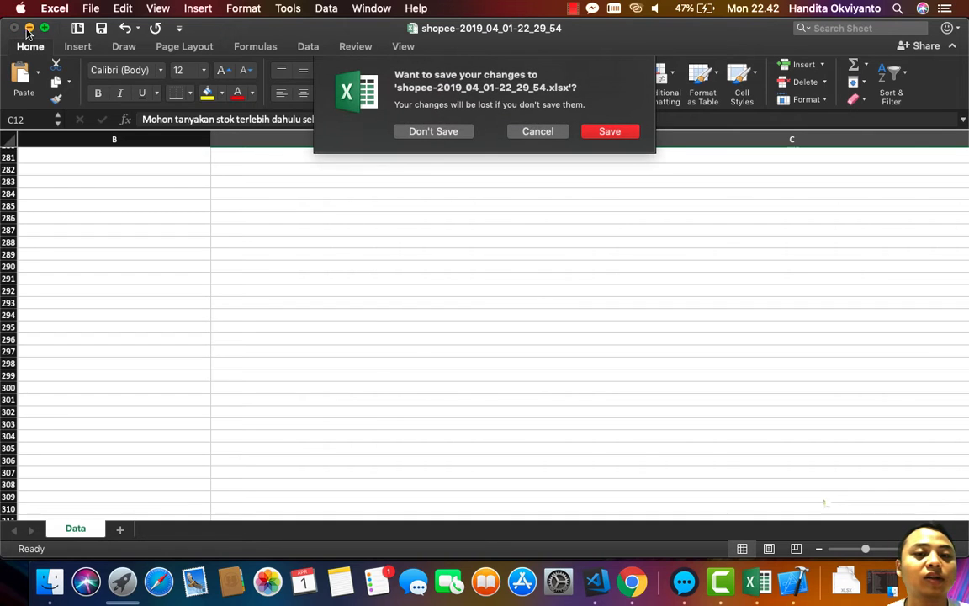
click(450, 136)
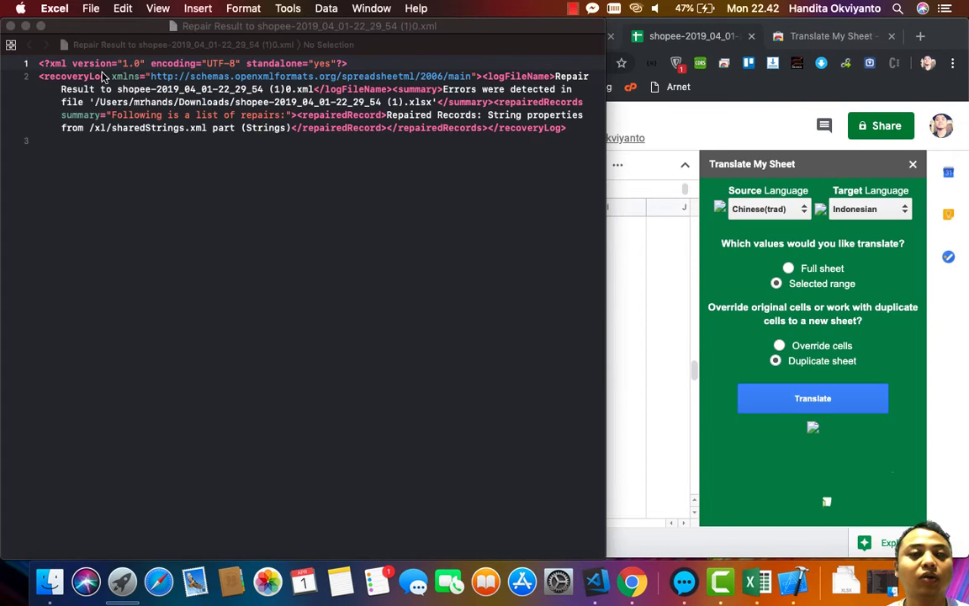
click(14, 27)
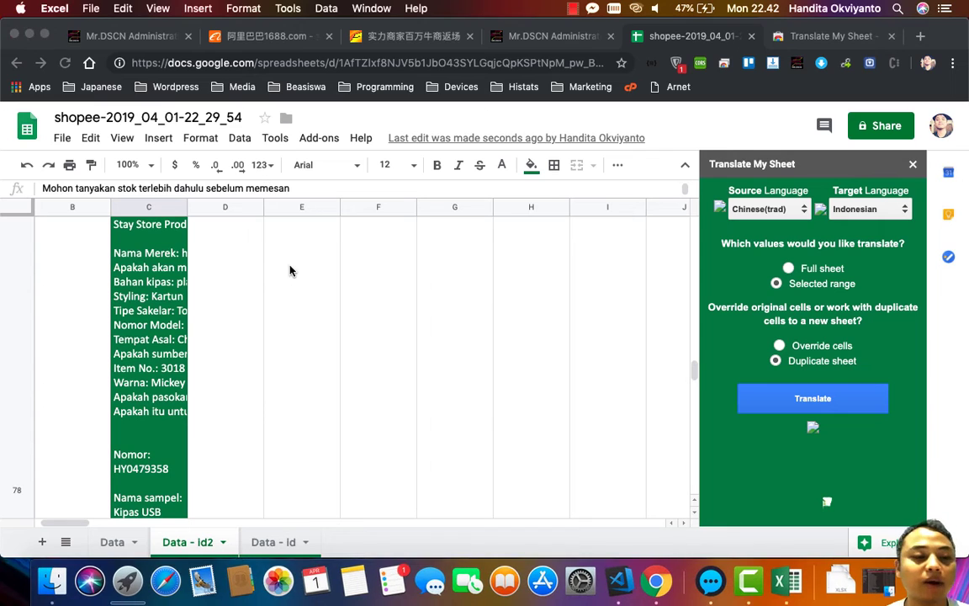
Step: Switch to the Data - id sheet in Google Sheets and look over its translated descriptions, returning to the first row
click(264, 542)
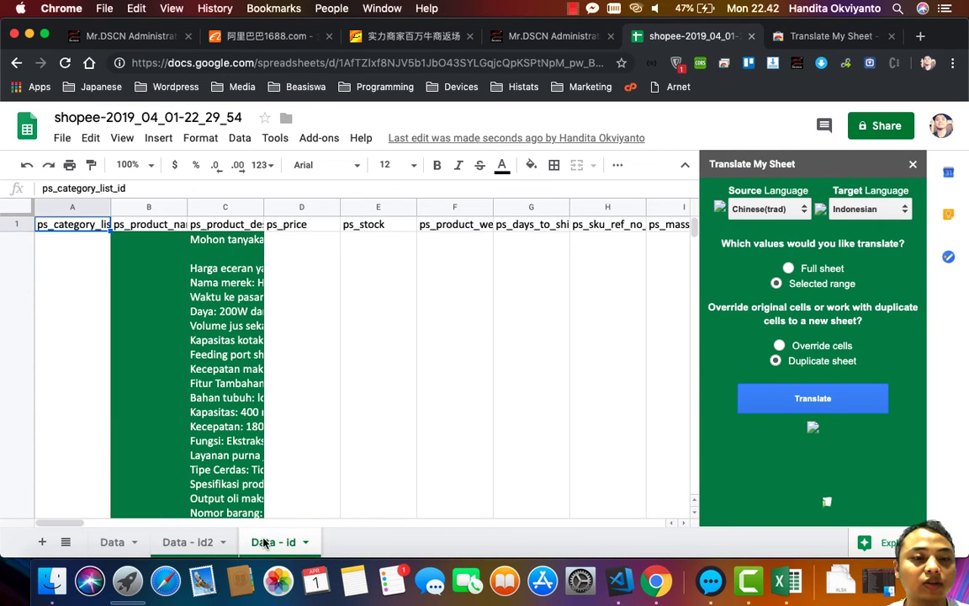
scroll(211, 402, down, 5)
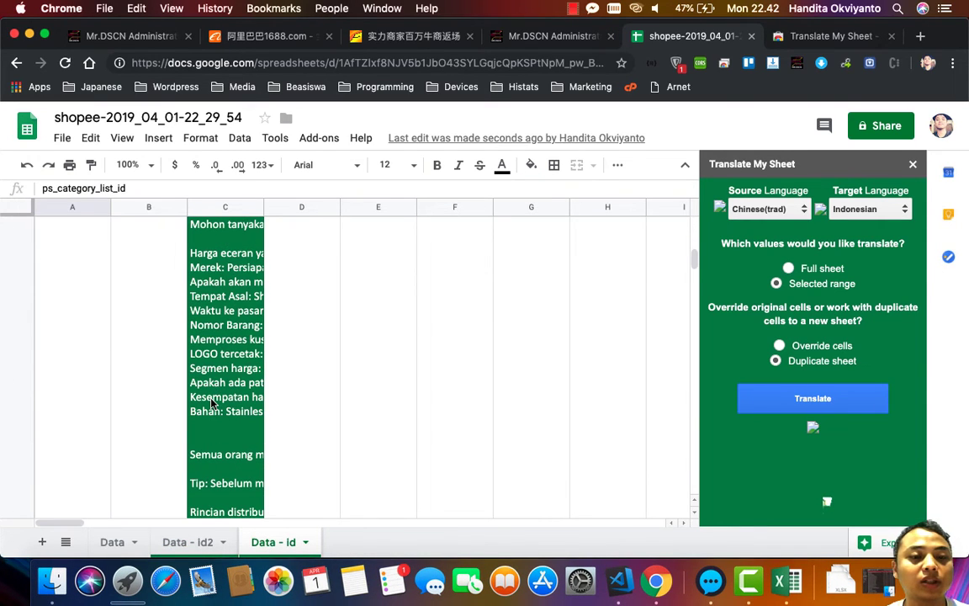
scroll(210, 402, up, 5)
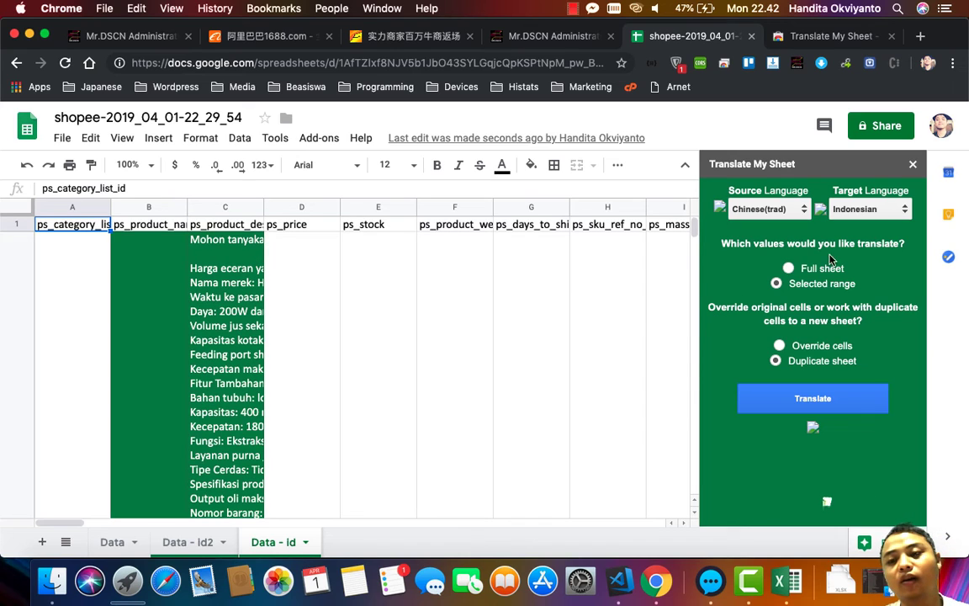